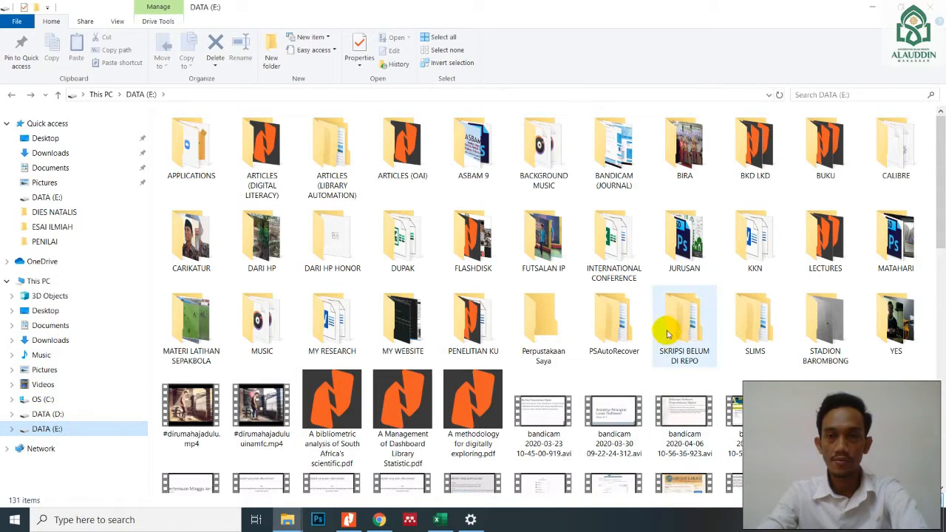
# - Start the web and database servers by running httpd.bat and mariadb.bat from the SLIMS\amd64 folder, minimizing their console windows
pyautogui.doubleClick(746, 338)
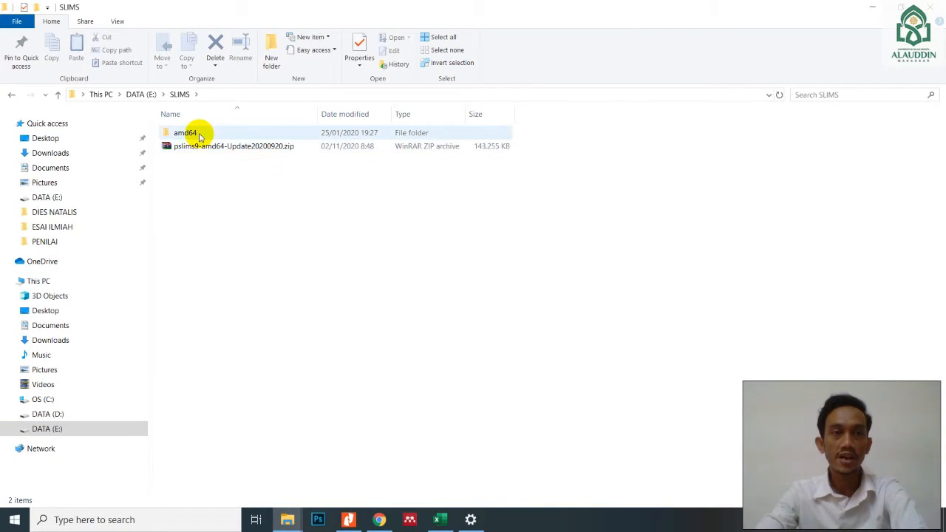
pyautogui.doubleClick(199, 137)
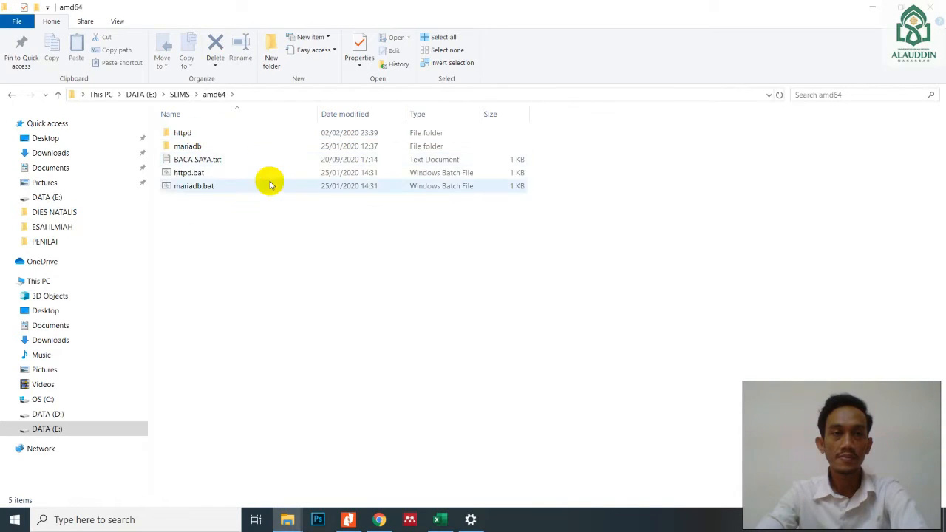
pyautogui.doubleClick(215, 175)
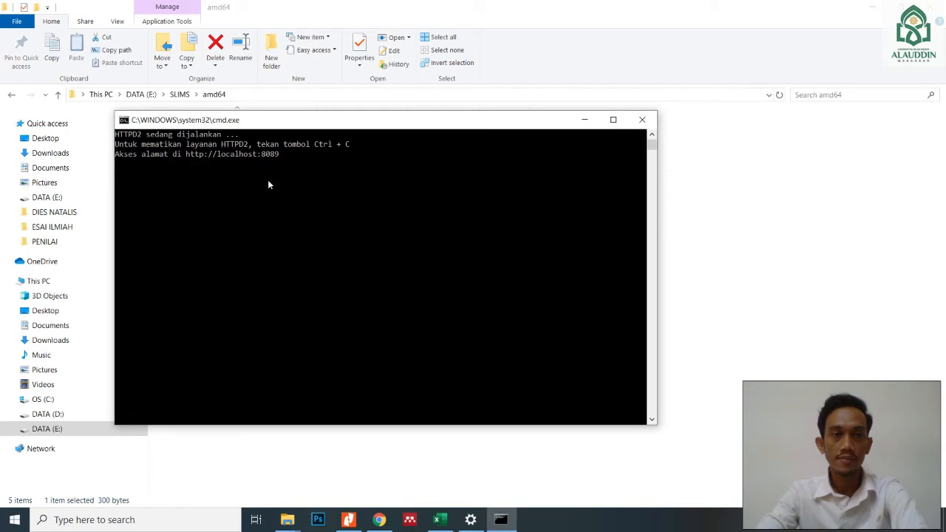
pyautogui.click(585, 120)
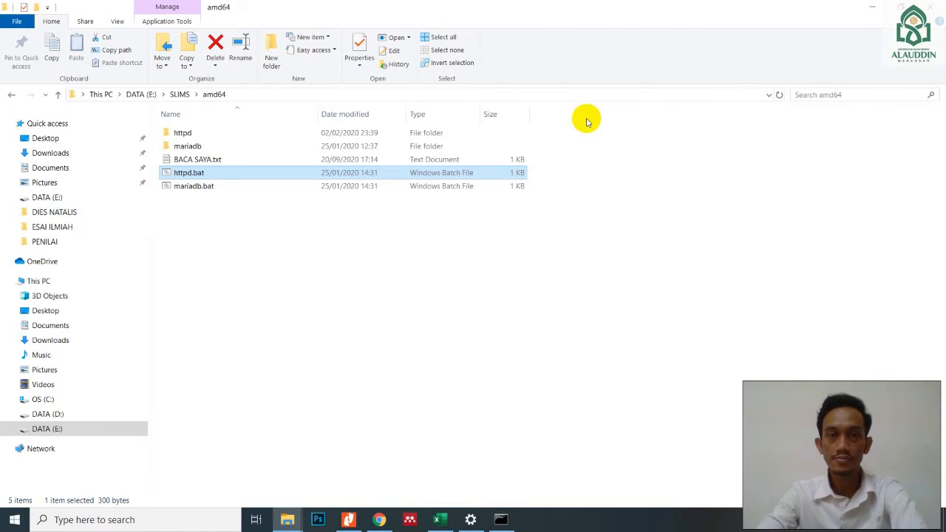
pyautogui.doubleClick(213, 186)
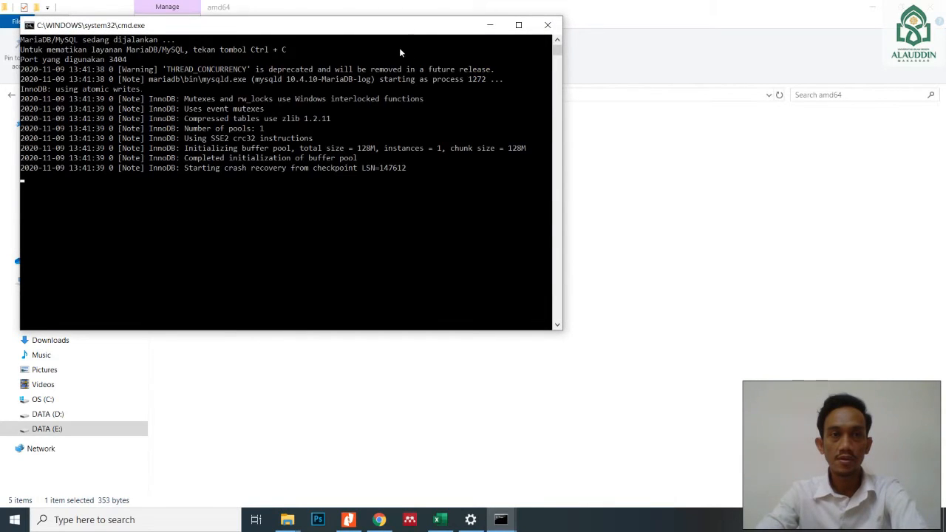
pyautogui.click(489, 25)
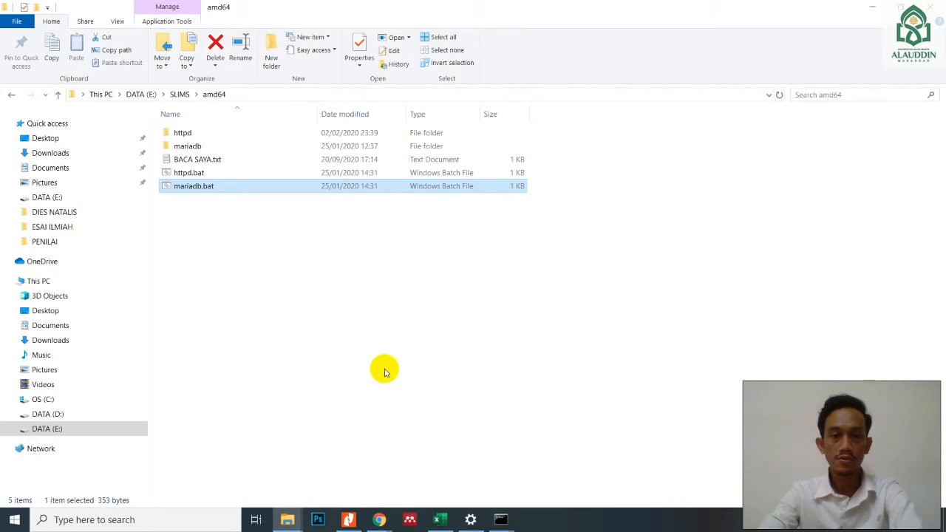
# - Switch to the Google window in Chrome and open the local library site at localhost:8089
pyautogui.moveTo(380, 521)
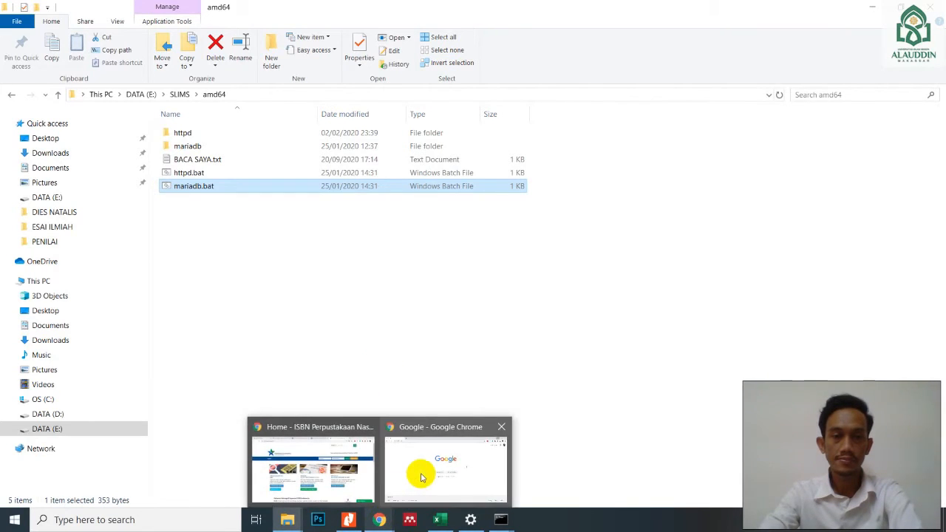
pyautogui.click(422, 473)
pyautogui.click(382, 229)
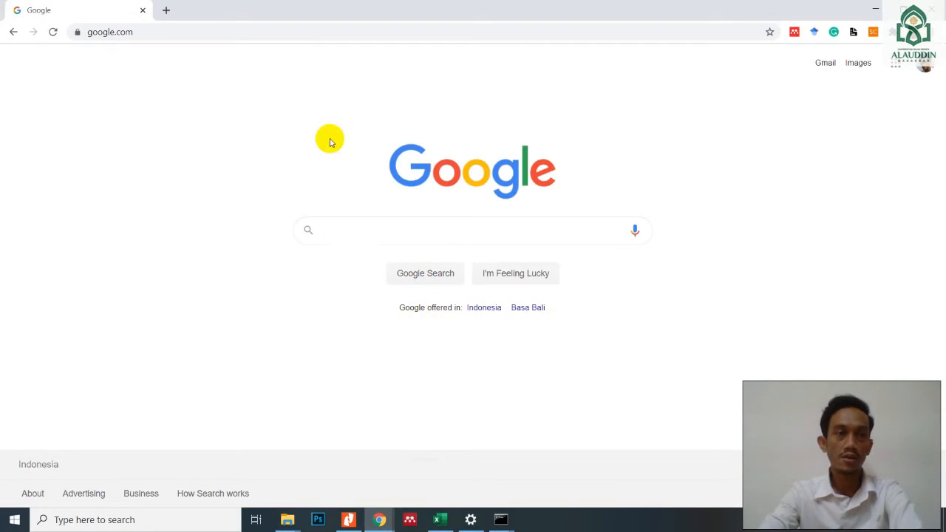
pyautogui.click(247, 36)
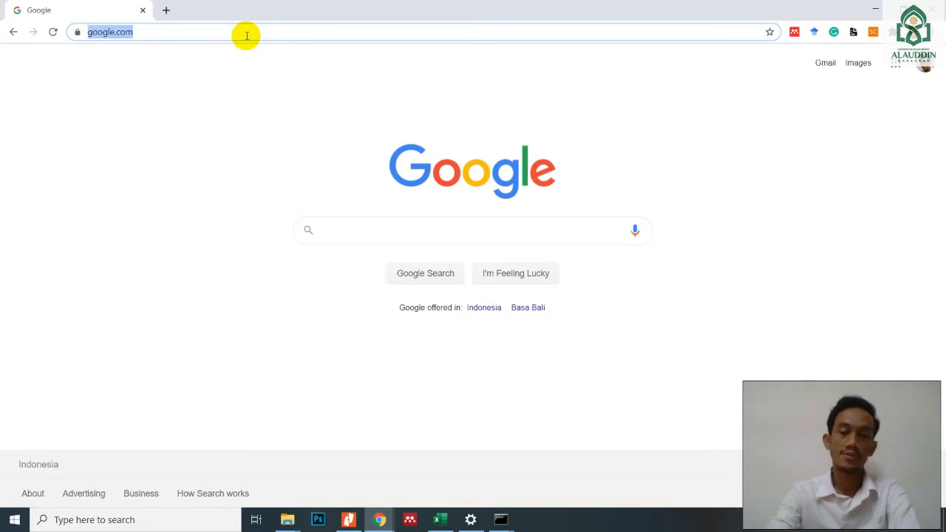
pyautogui.write('local')
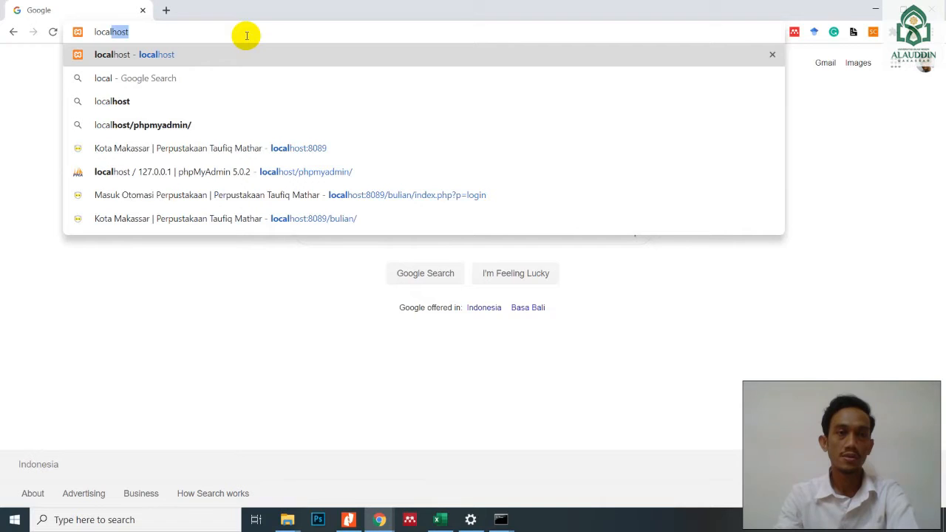
pyautogui.write('host:8089')
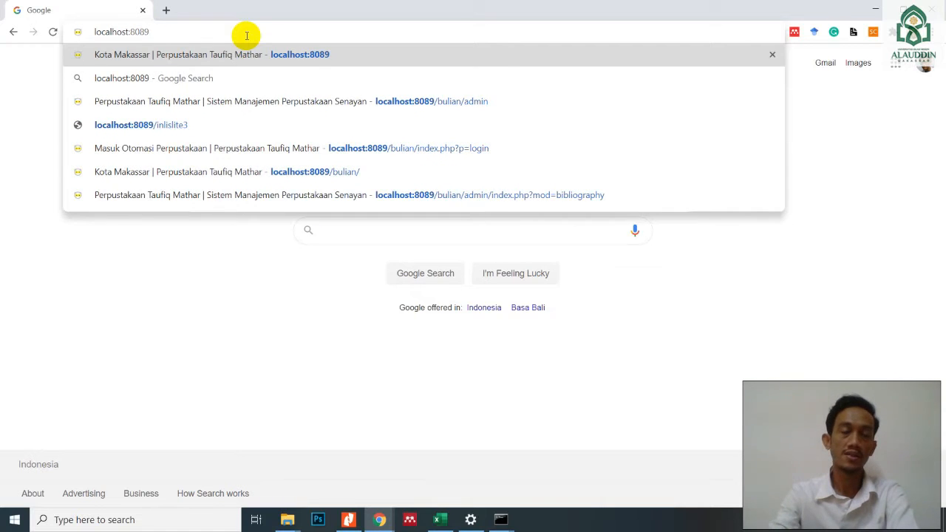
pyautogui.press('Return')
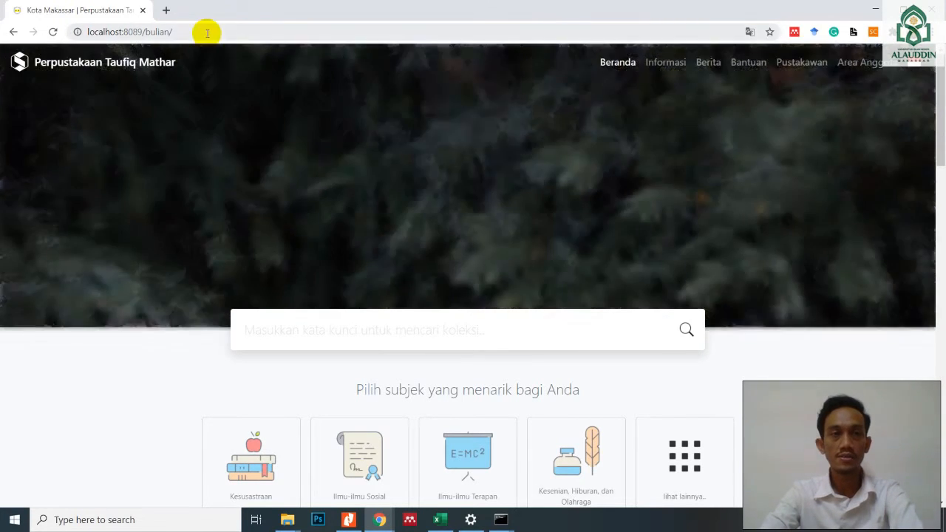
# - Open the librarian login page by extending the site address to localhost:8089/bulian/admin
pyautogui.click(207, 32)
pyautogui.click(207, 32)
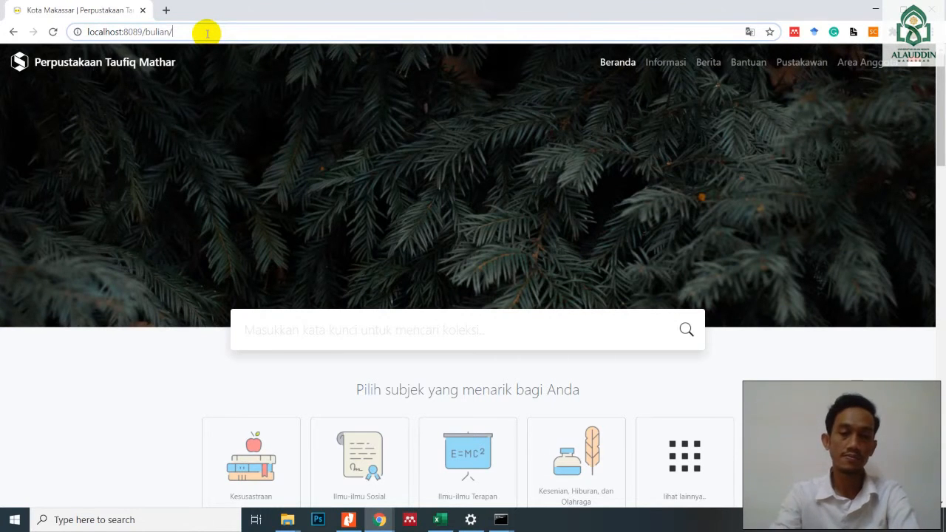
pyautogui.write('admin')
pyautogui.press('Return')
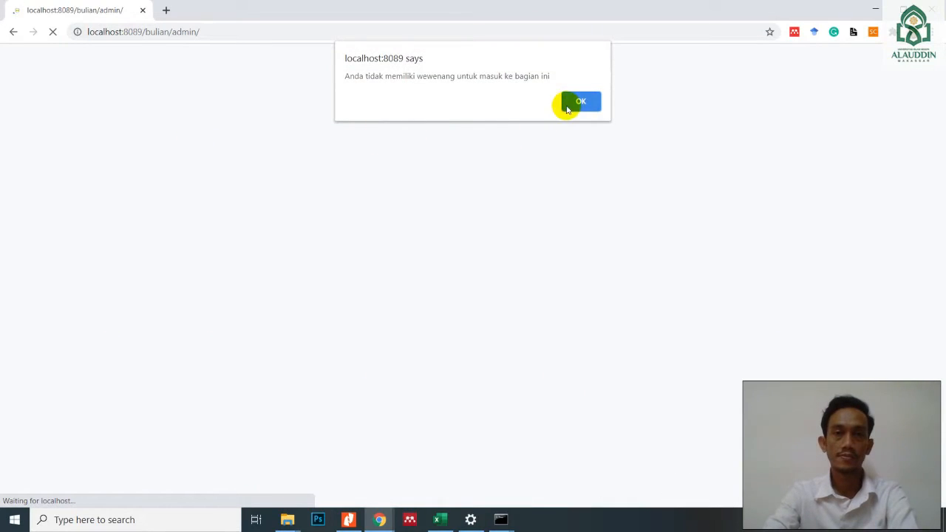
pyautogui.click(567, 103)
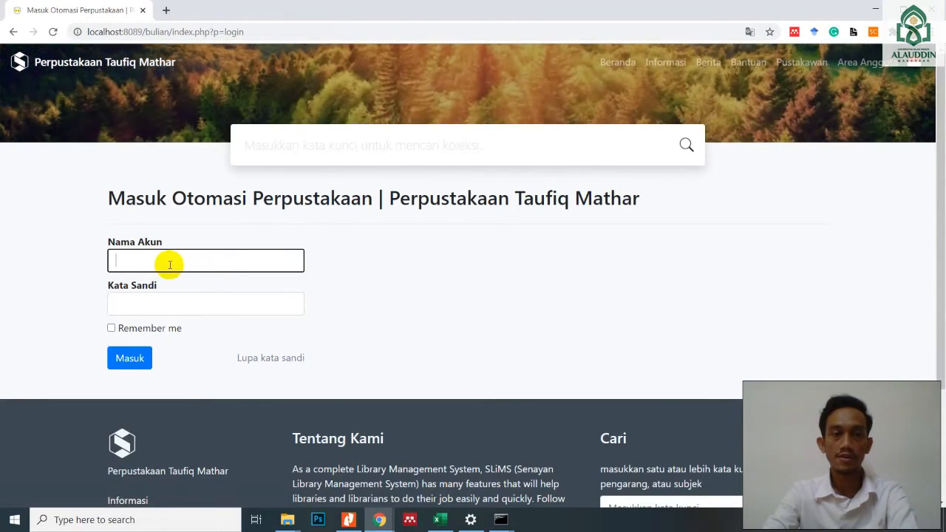
# - Log in to the library automation with the account name admin and the account password, dismissing the browser's password warning
pyautogui.write('admin')
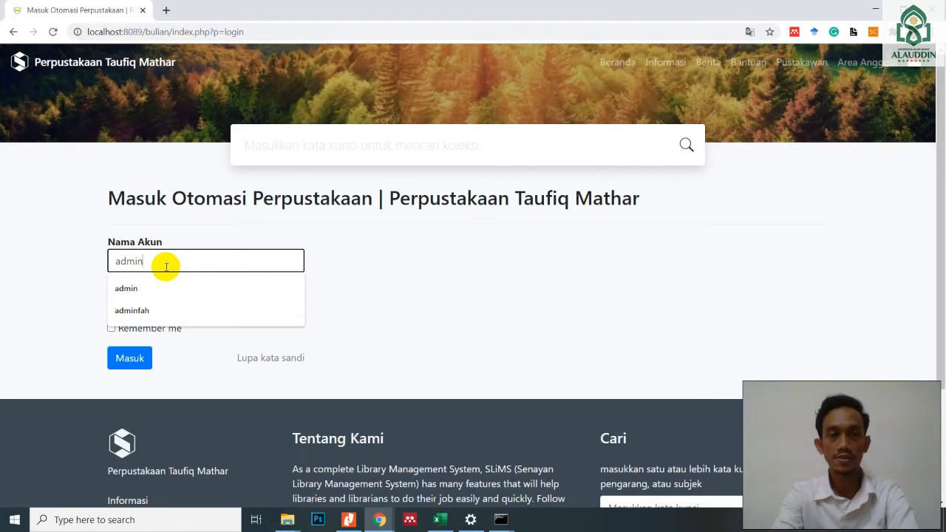
pyautogui.press('Tab')
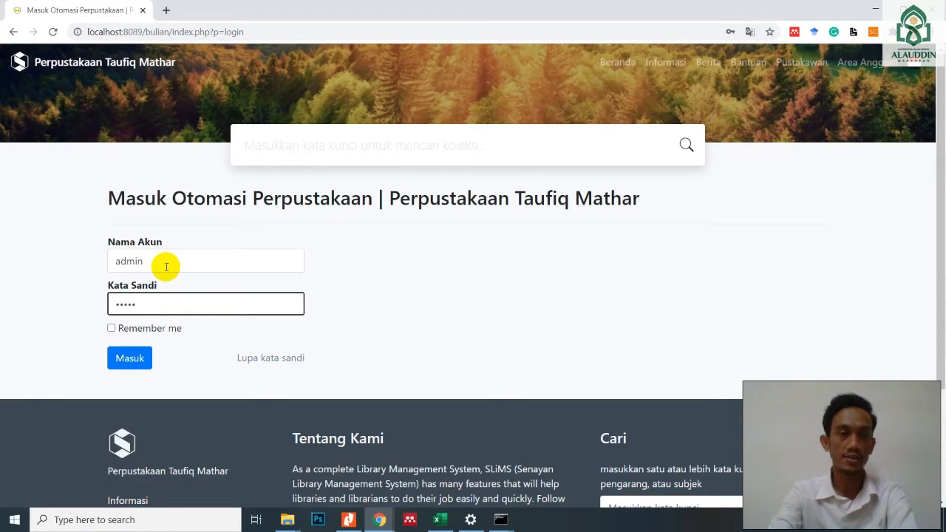
pyautogui.click(135, 365)
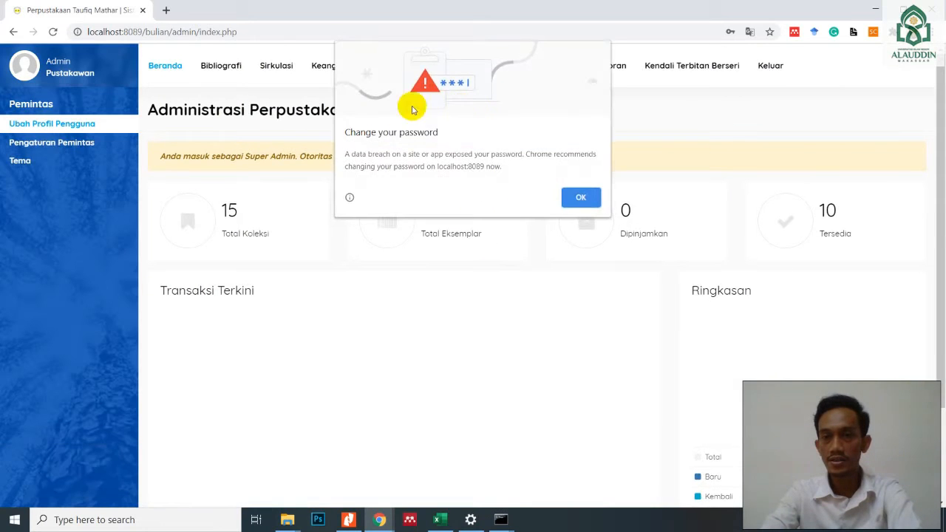
pyautogui.click(576, 198)
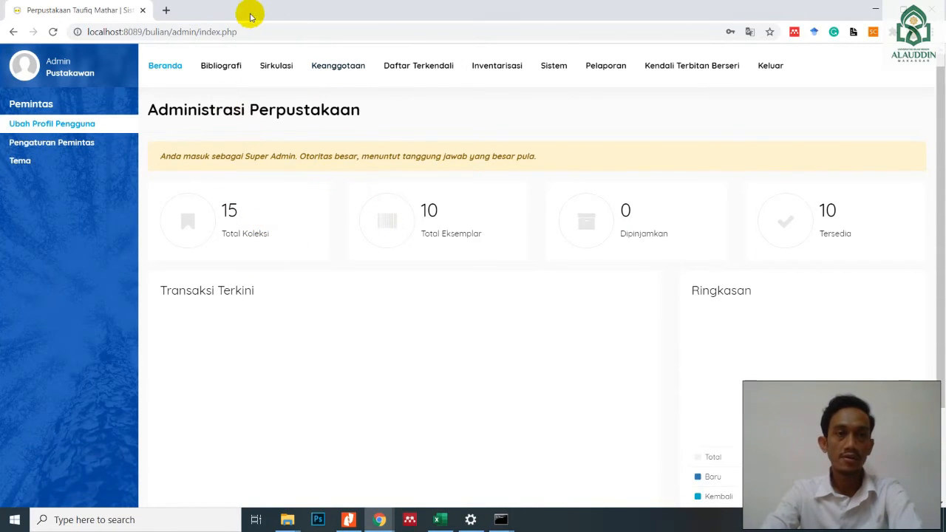
# - Open the Bibliografi module and look through the whole list of catalogue records
pyautogui.click(222, 74)
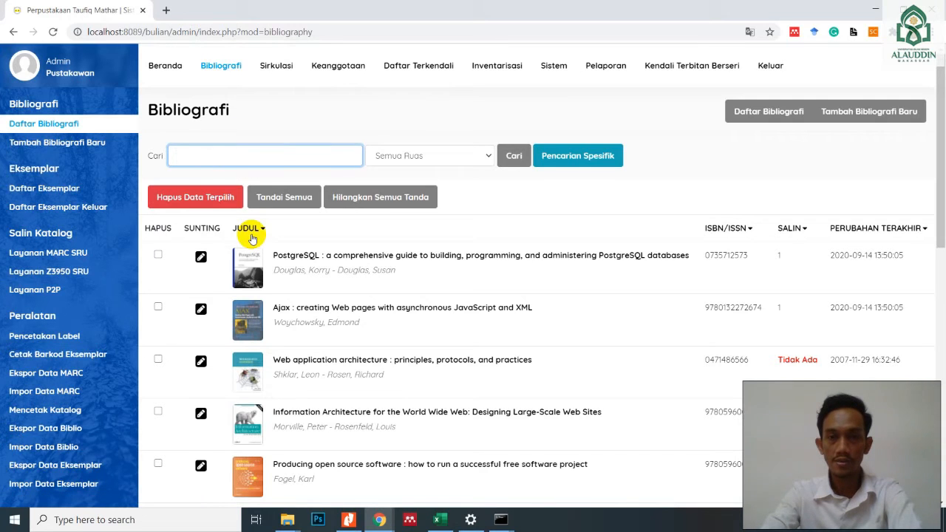
pyautogui.scroll(-2, 251, 238)
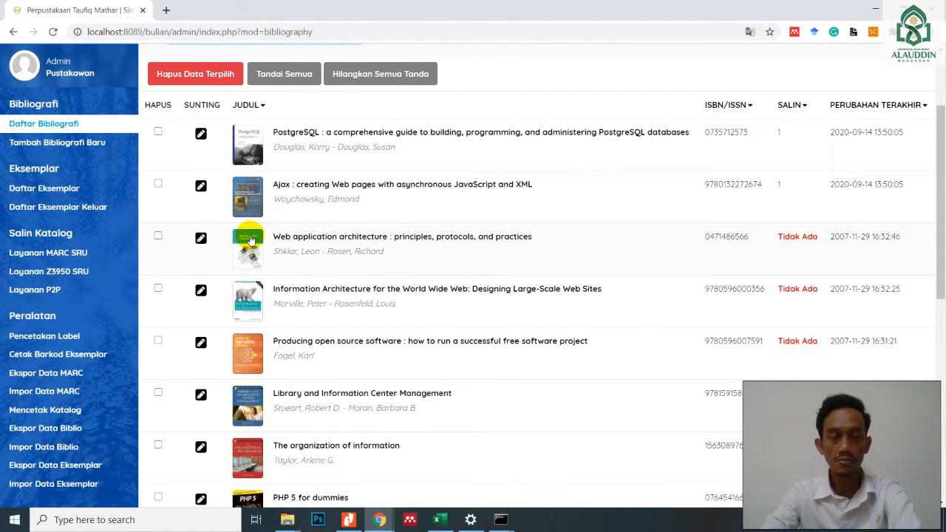
pyautogui.scroll(-4, 251, 241)
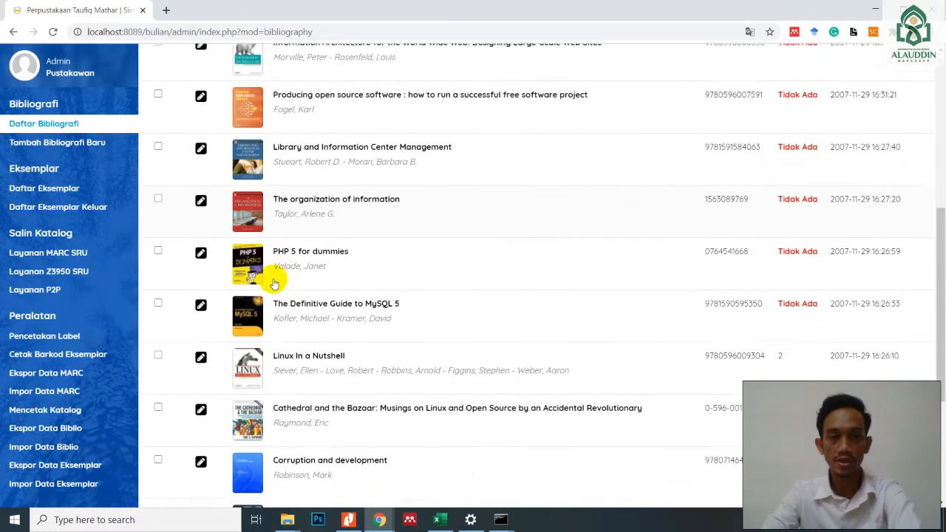
pyautogui.scroll(-2, 273, 284)
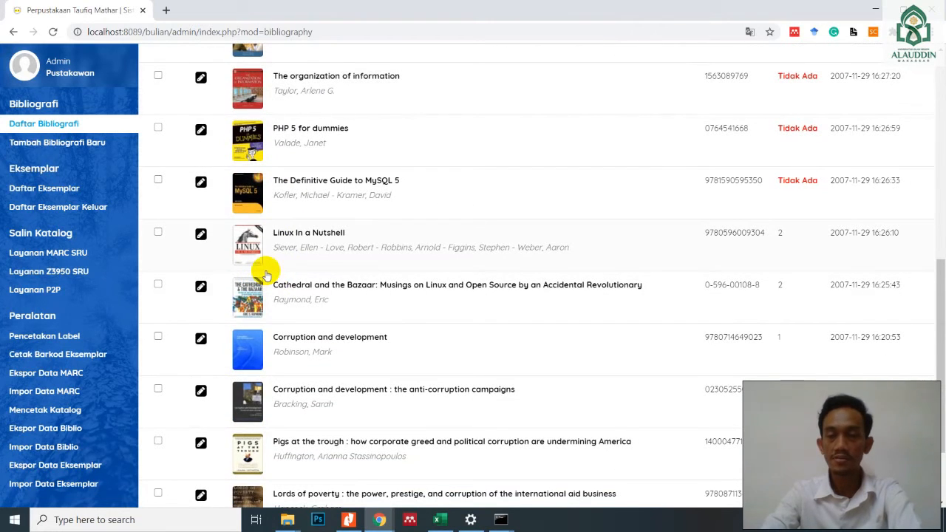
pyautogui.scroll(-2, 282, 260)
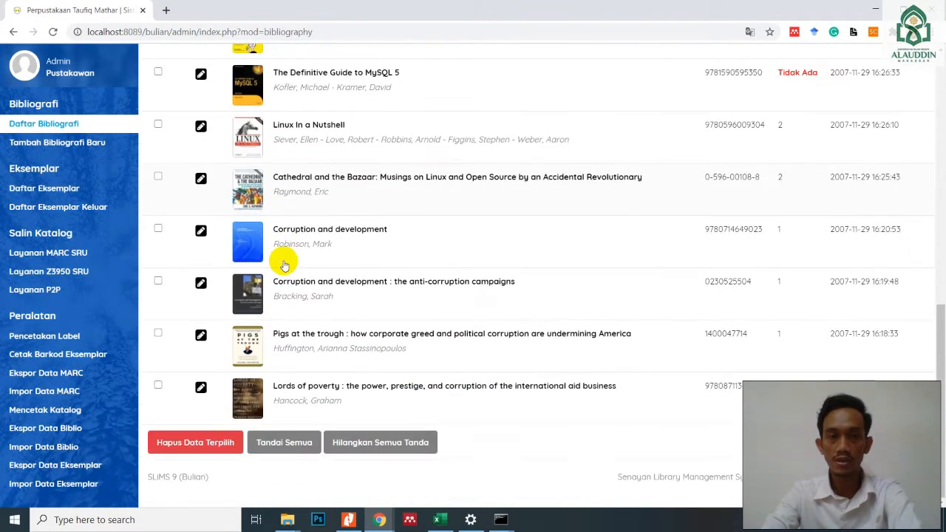
pyautogui.scroll(9, 291, 264)
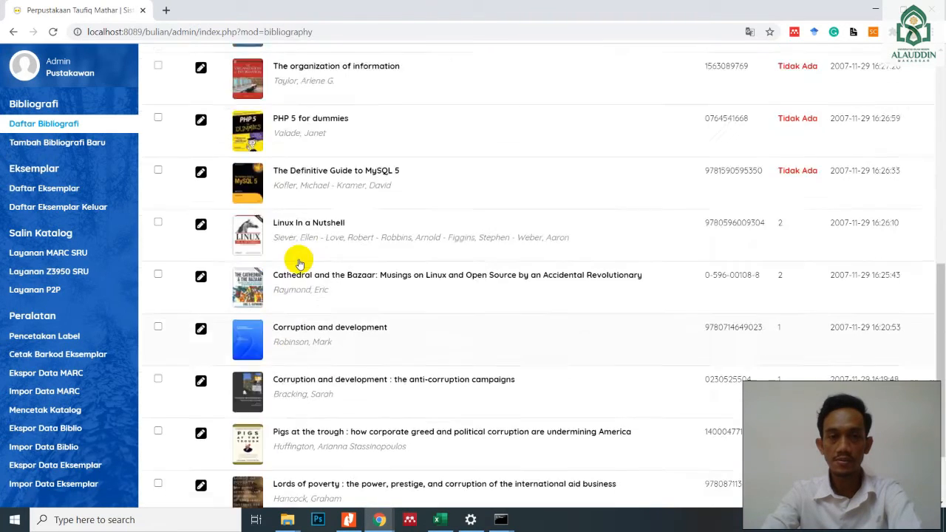
pyautogui.scroll(2, 299, 264)
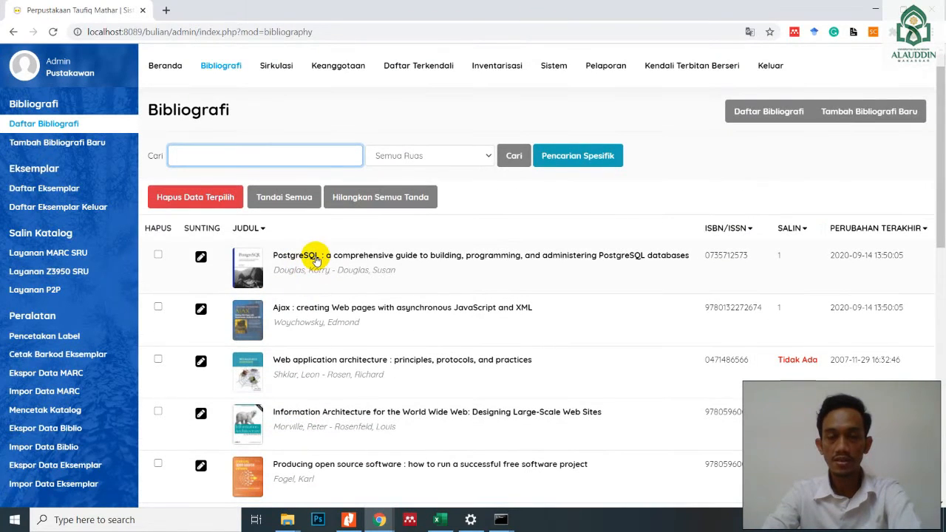
# - Mark all bibliographic records in the list and delete them, confirming the deletion
pyautogui.scroll(-1, 314, 258)
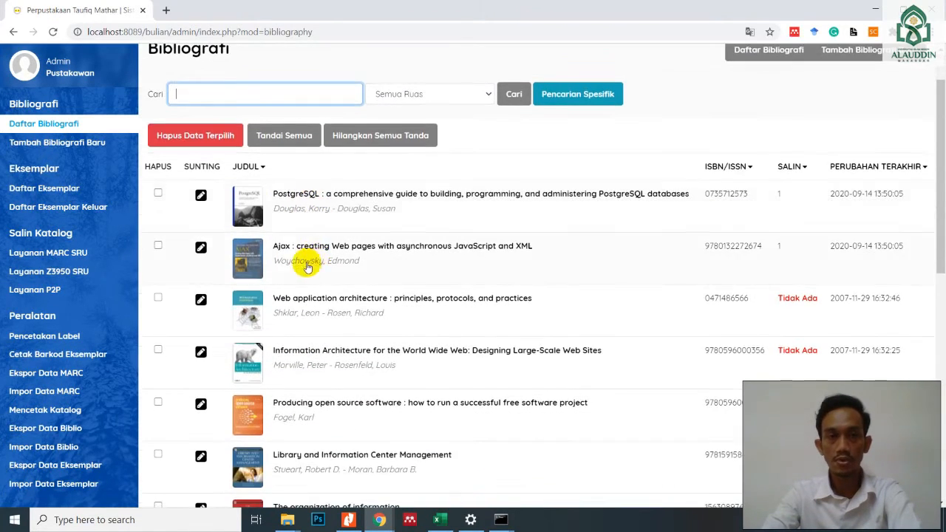
pyautogui.click(158, 193)
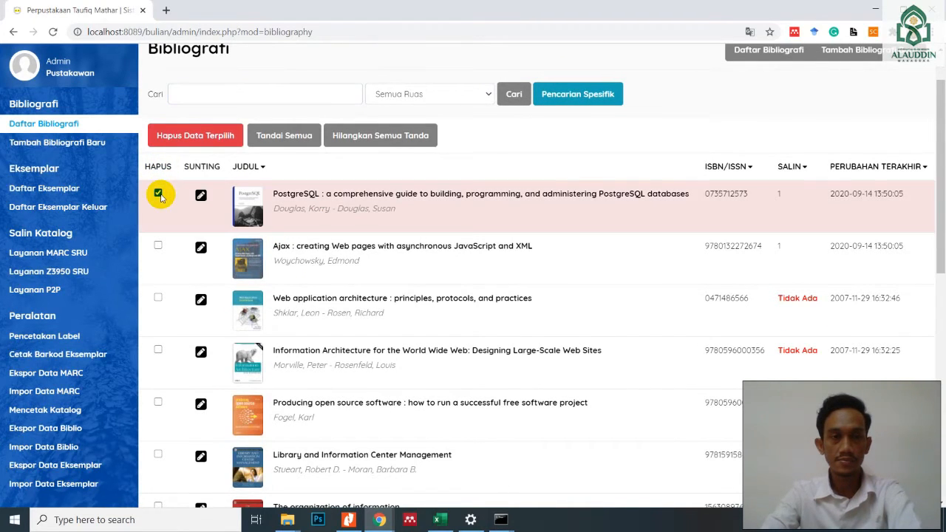
pyautogui.scroll(1, 180, 206)
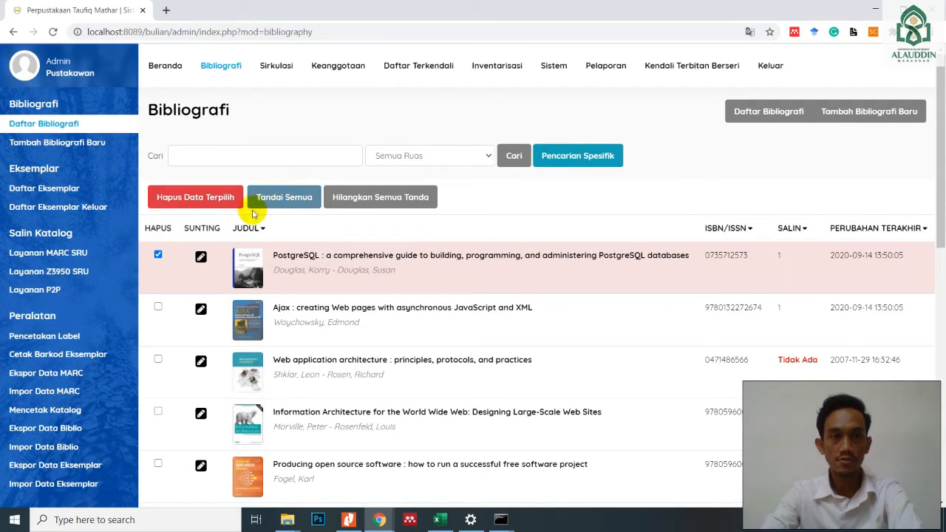
pyautogui.click(283, 200)
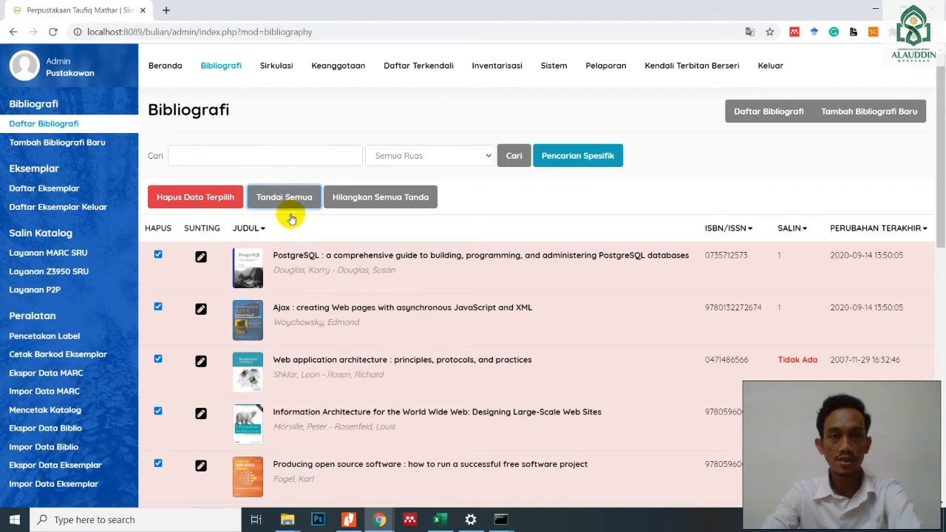
pyautogui.click(195, 197)
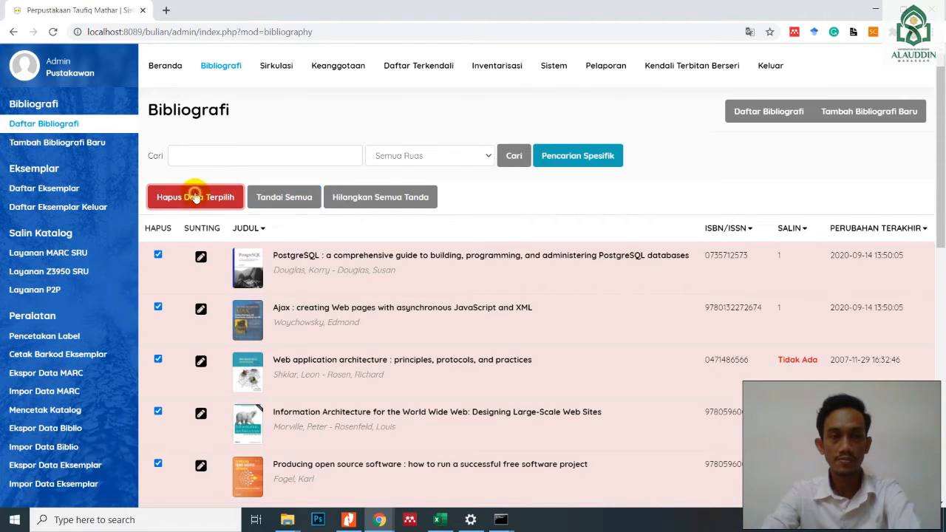
pyautogui.click(535, 102)
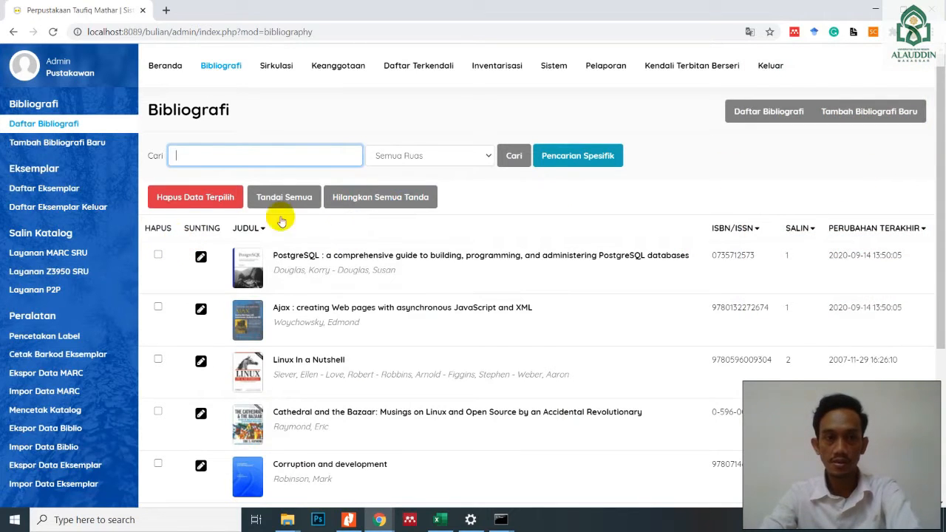
# - Try to delete the remaining bibliographic records by marking them all again and confirming the deletion
pyautogui.click(347, 200)
pyautogui.click(296, 205)
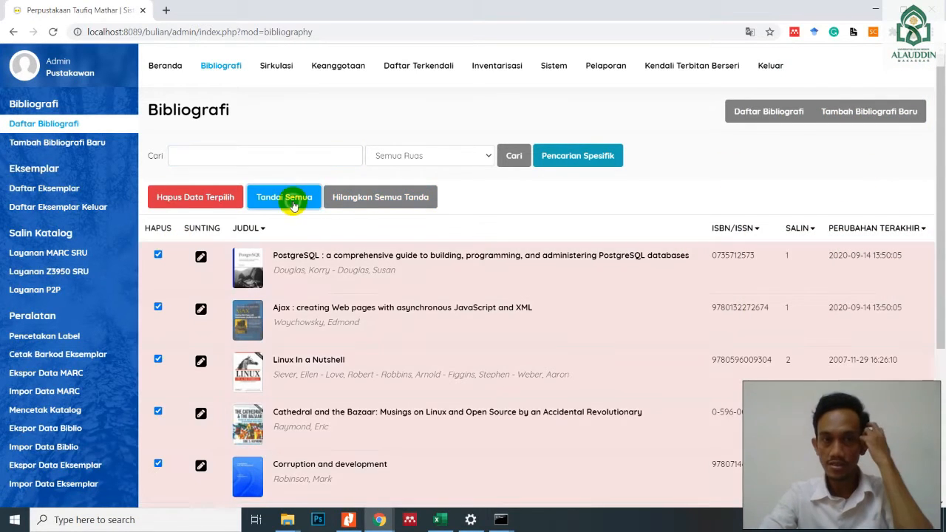
pyautogui.click(210, 206)
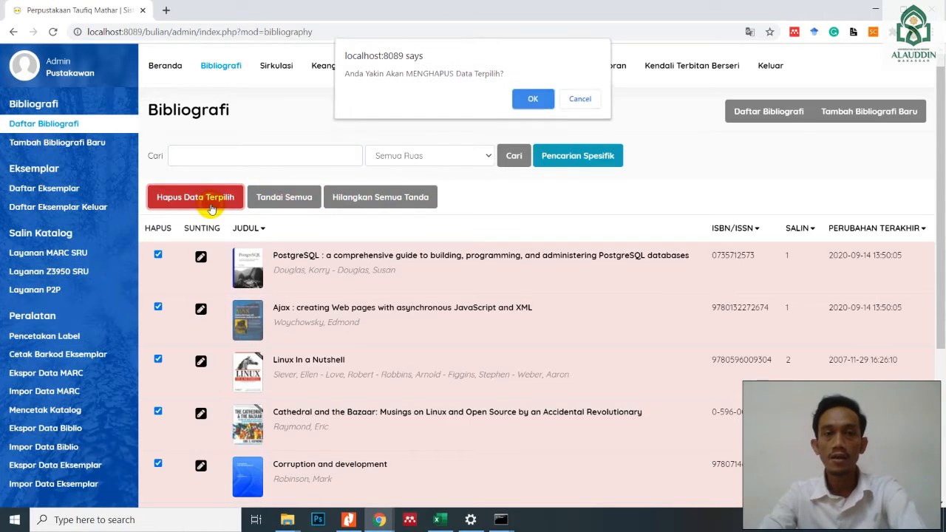
pyautogui.click(532, 101)
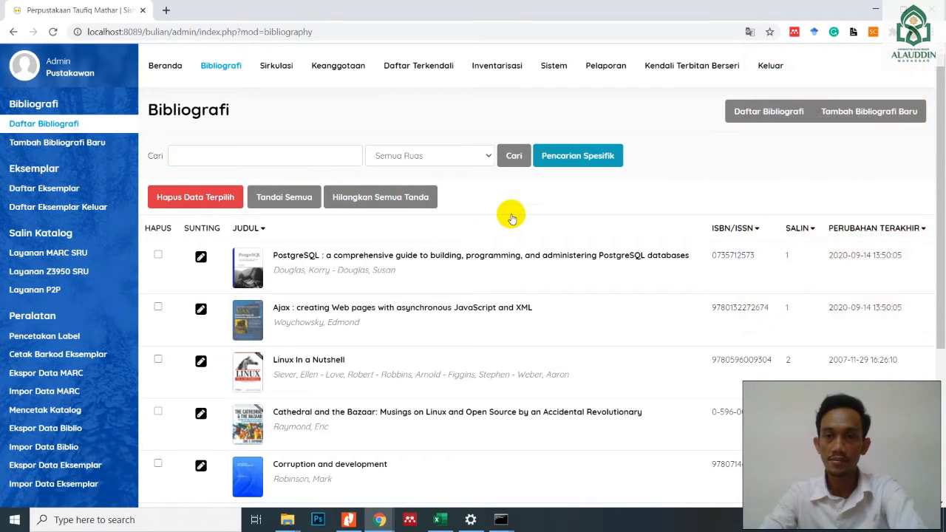
# - Open the Eksemplar list, mark all item copies and delete them, confirming the deletion
pyautogui.scroll(-3, 497, 251)
pyautogui.scroll(3, 499, 258)
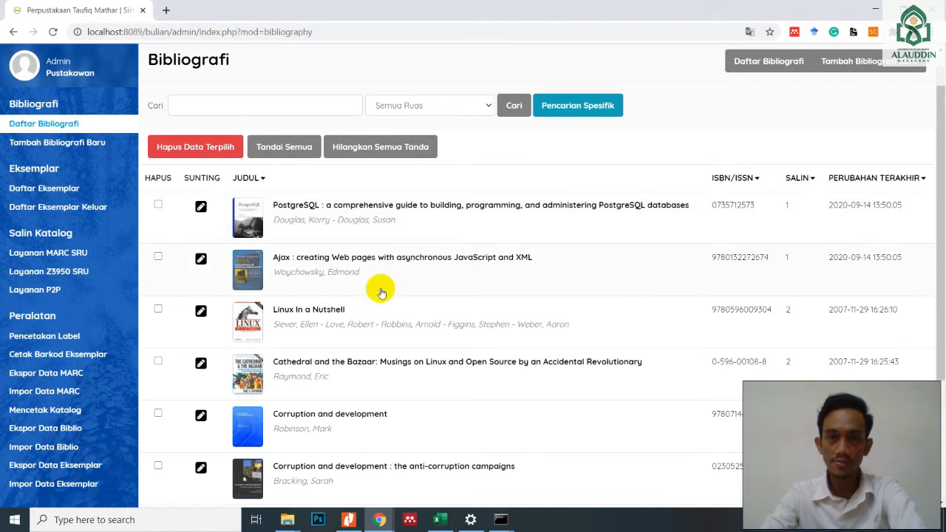
pyautogui.click(45, 189)
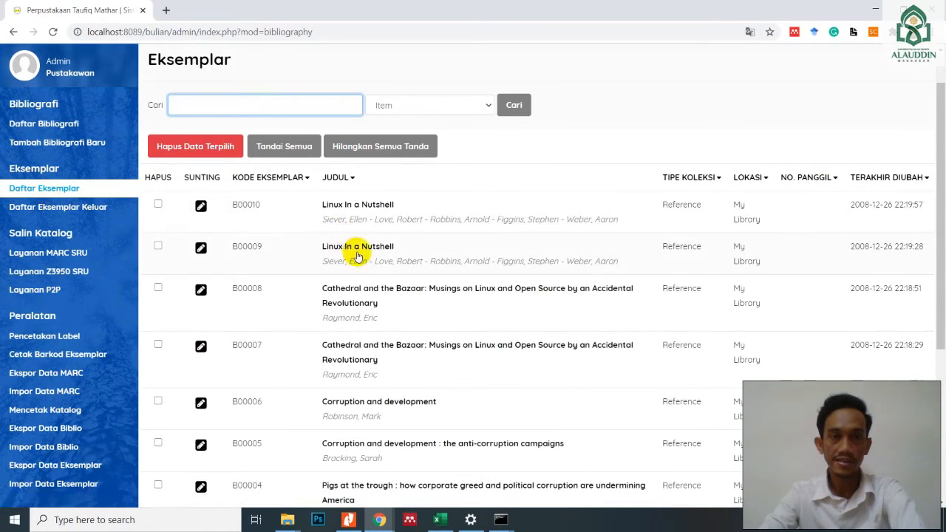
pyautogui.scroll(-3, 385, 274)
pyautogui.scroll(-2, 385, 280)
pyautogui.scroll(5, 384, 278)
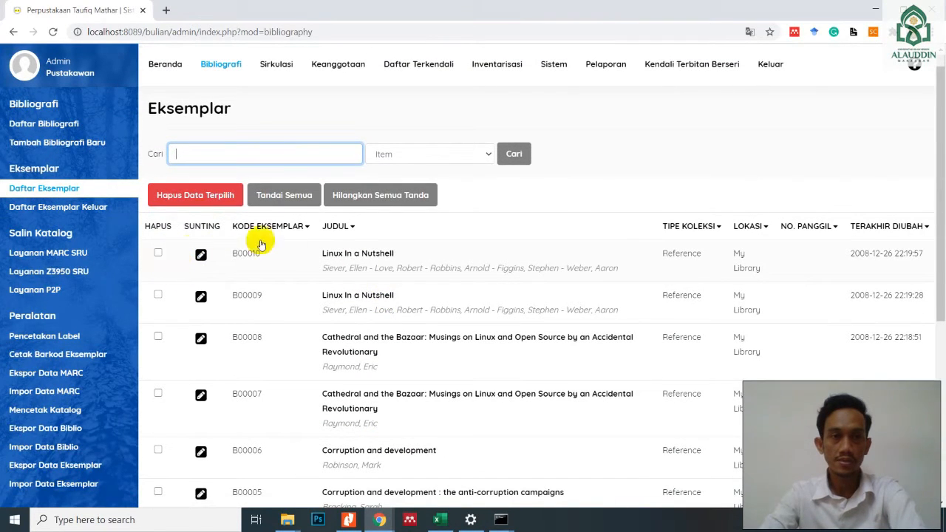
pyautogui.click(273, 201)
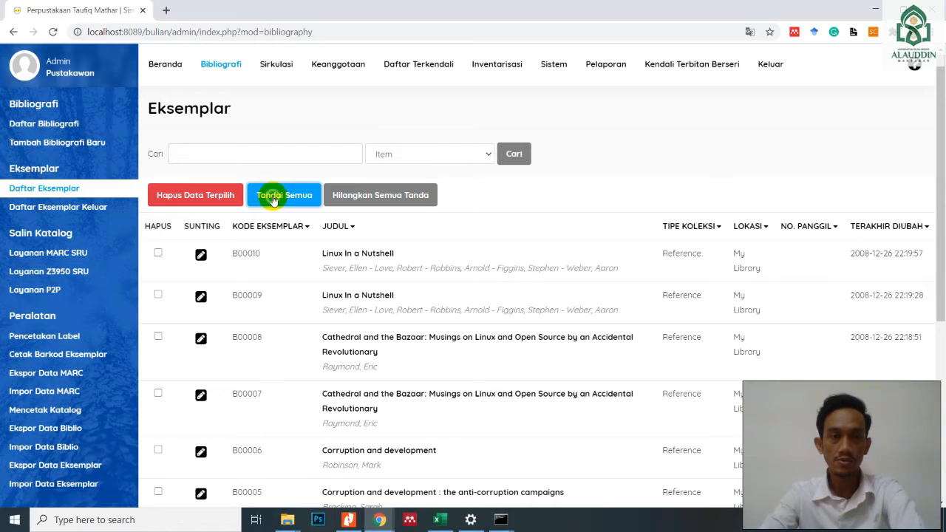
pyautogui.click(189, 200)
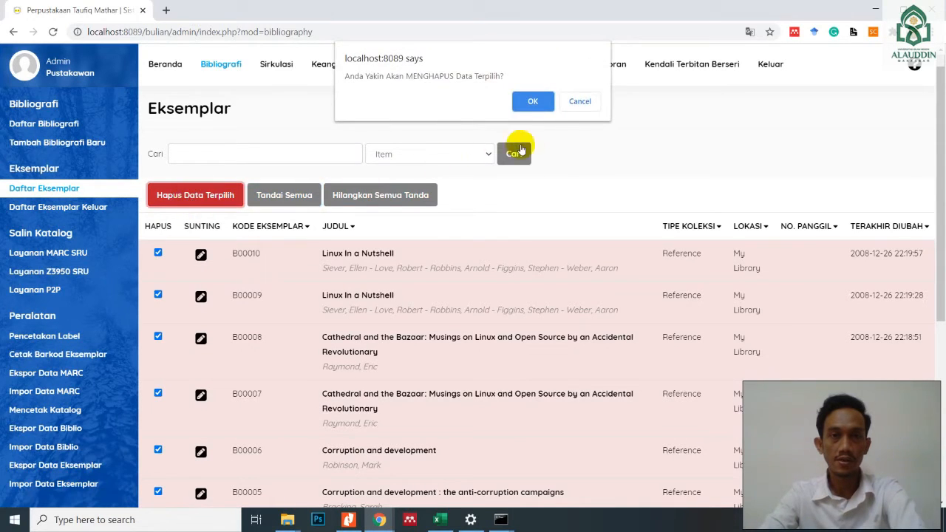
pyautogui.click(535, 107)
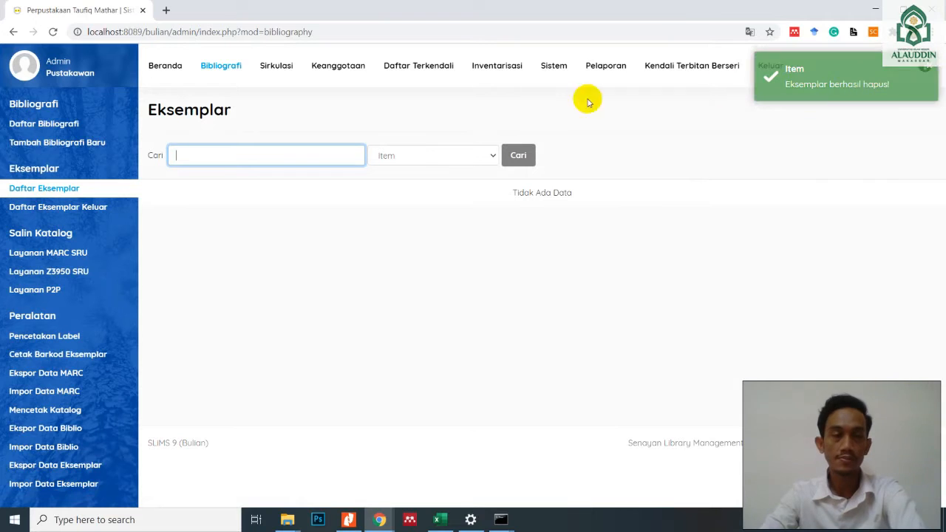
# - Return to the bibliography list, mark all remaining catalogue records and delete them, confirming the deletion
pyautogui.click(52, 132)
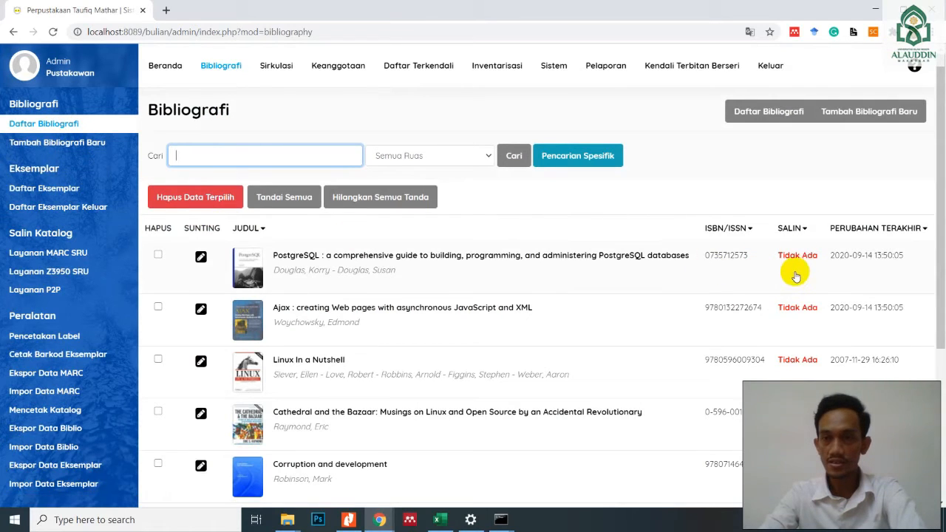
pyautogui.scroll(-1, 804, 270)
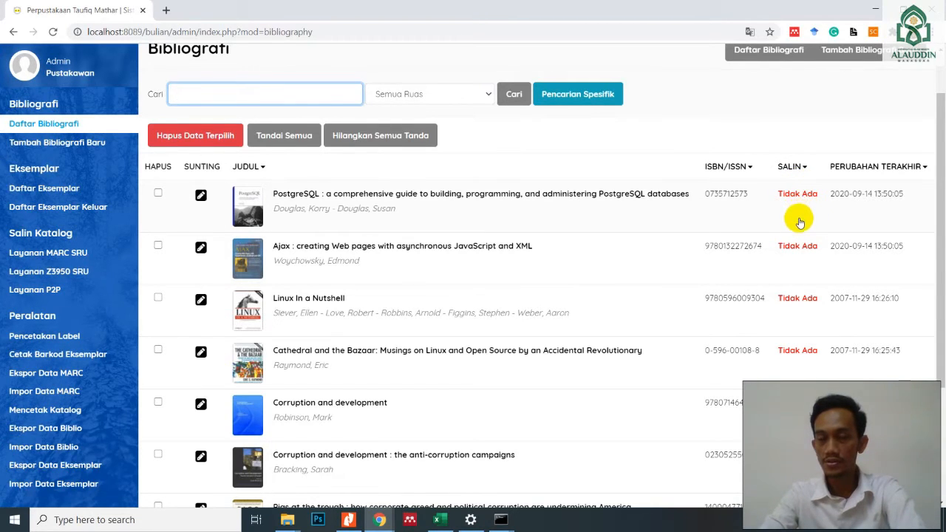
pyautogui.scroll(-2, 798, 215)
pyautogui.scroll(3, 800, 311)
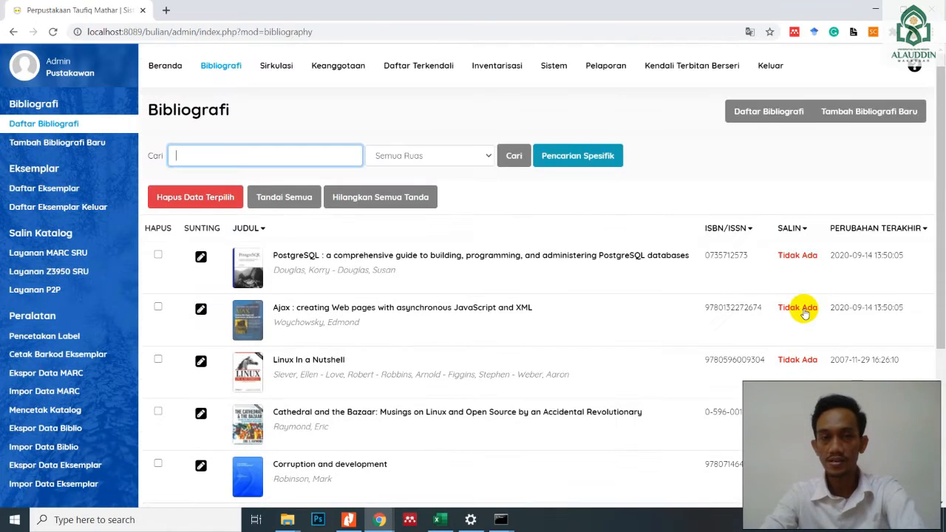
pyautogui.scroll(-1, 531, 288)
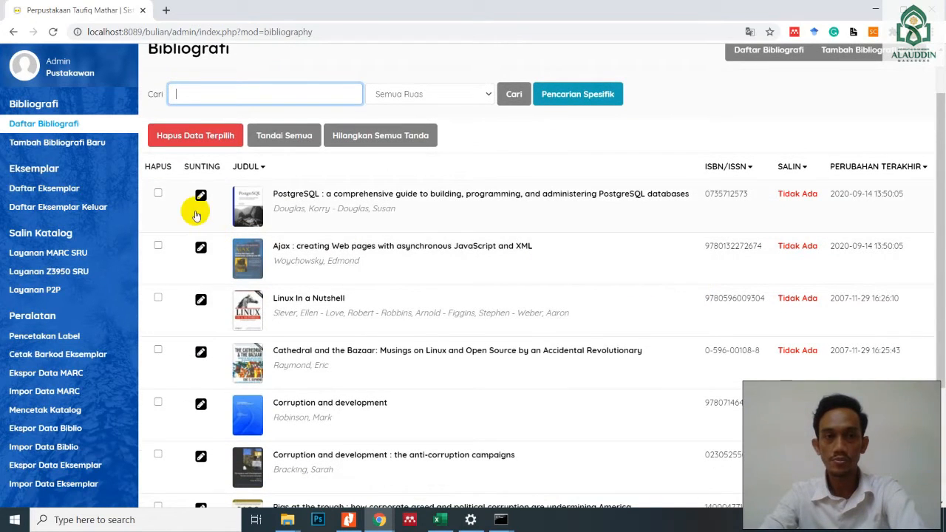
pyautogui.click(286, 138)
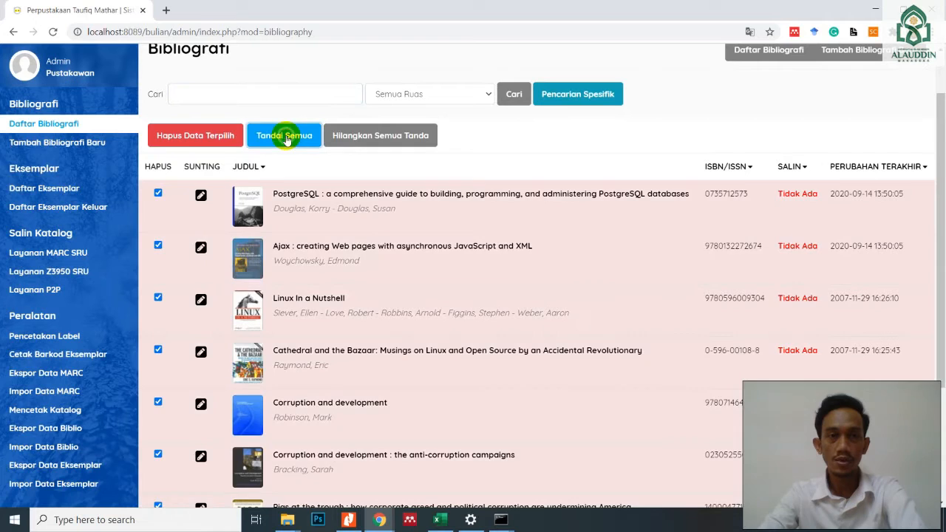
pyautogui.click(194, 135)
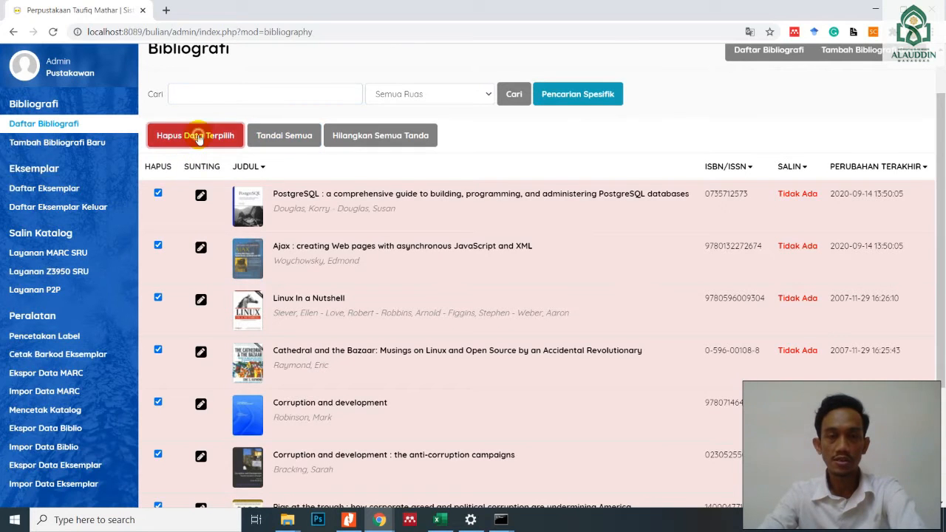
pyautogui.click(535, 101)
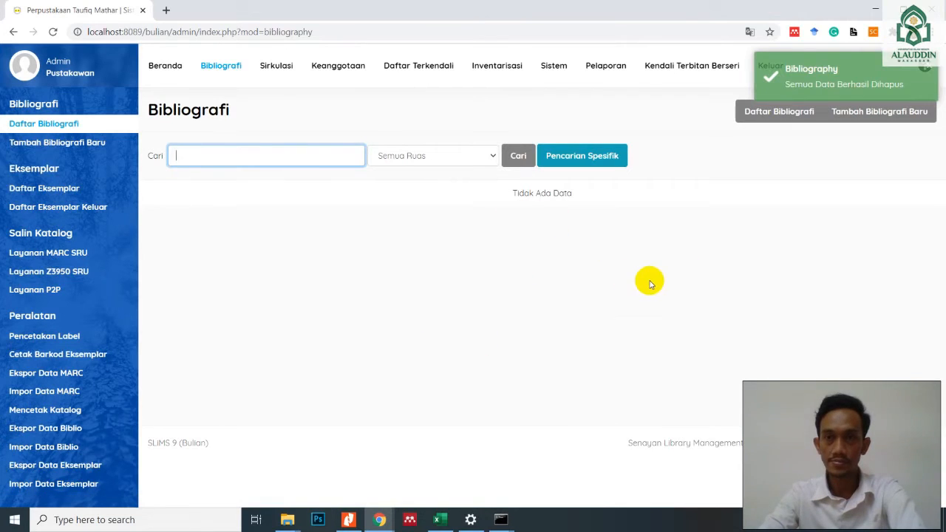
pyautogui.click(560, 228)
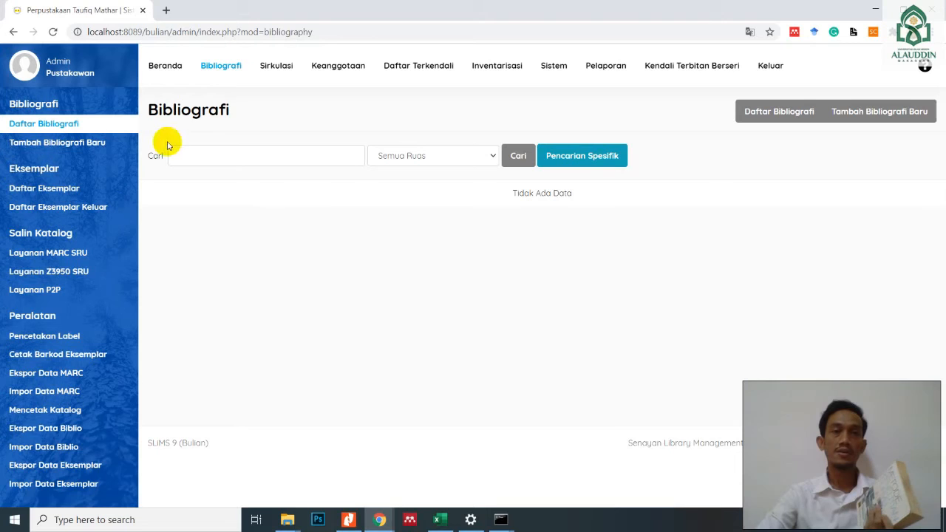
# - Start a new bibliographic record in the Bibliografi module
pyautogui.click(216, 67)
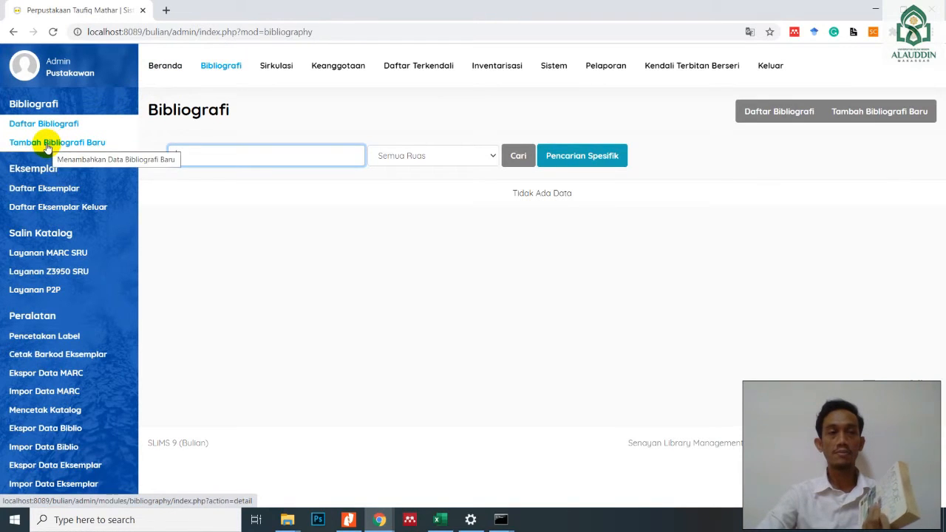
pyautogui.click(869, 123)
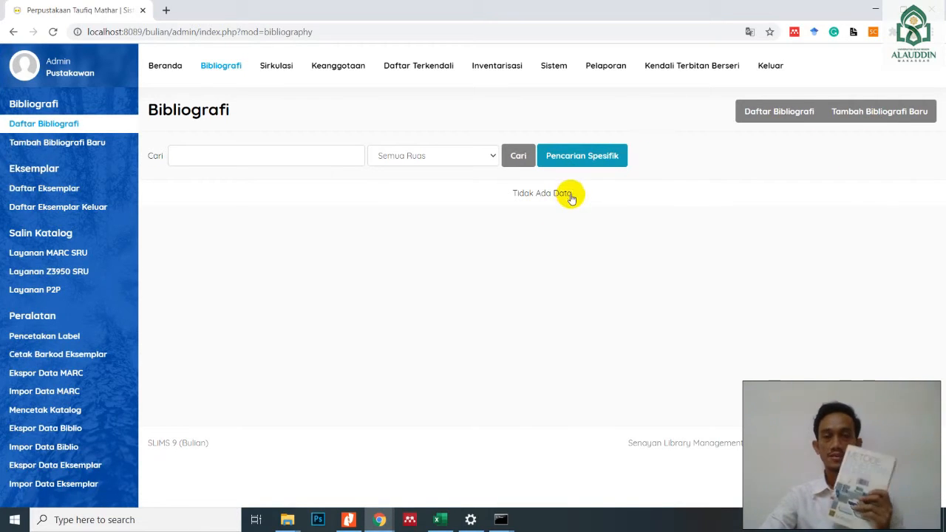
pyautogui.click(889, 116)
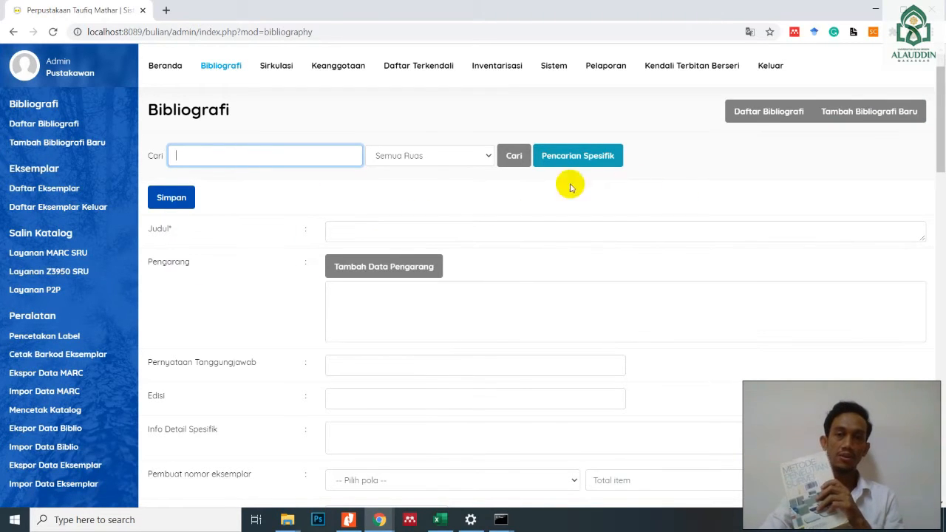
# - Look through the fields of the new bibliographic record form, from the title to the label options
pyautogui.scroll(-1, 381, 255)
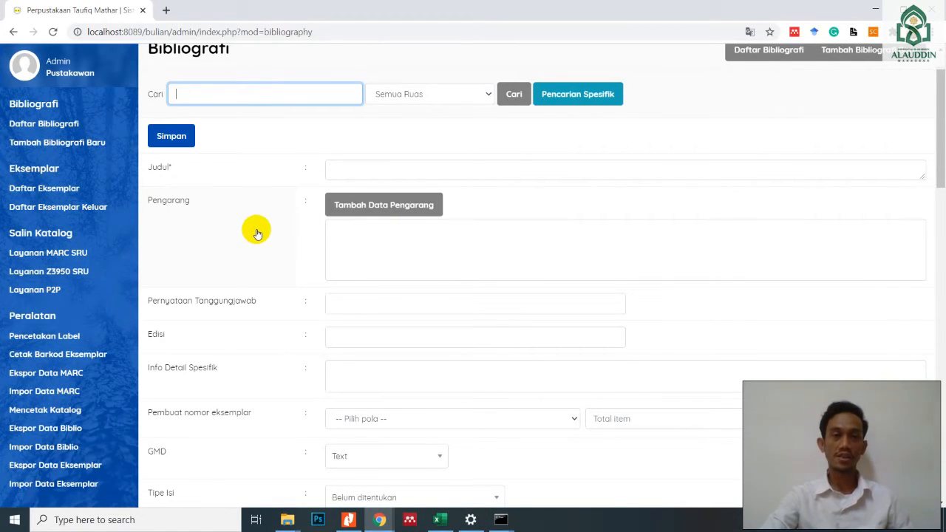
pyautogui.scroll(1, 290, 237)
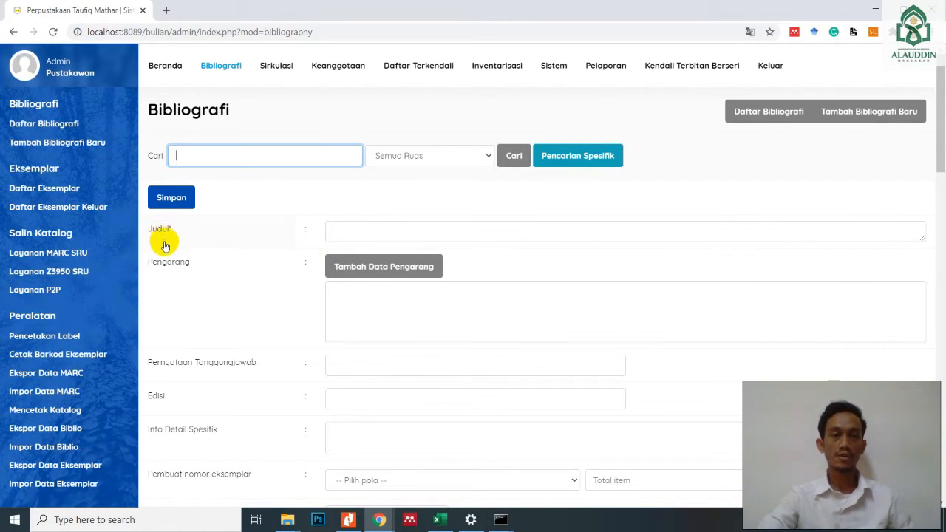
pyautogui.scroll(-3, 166, 279)
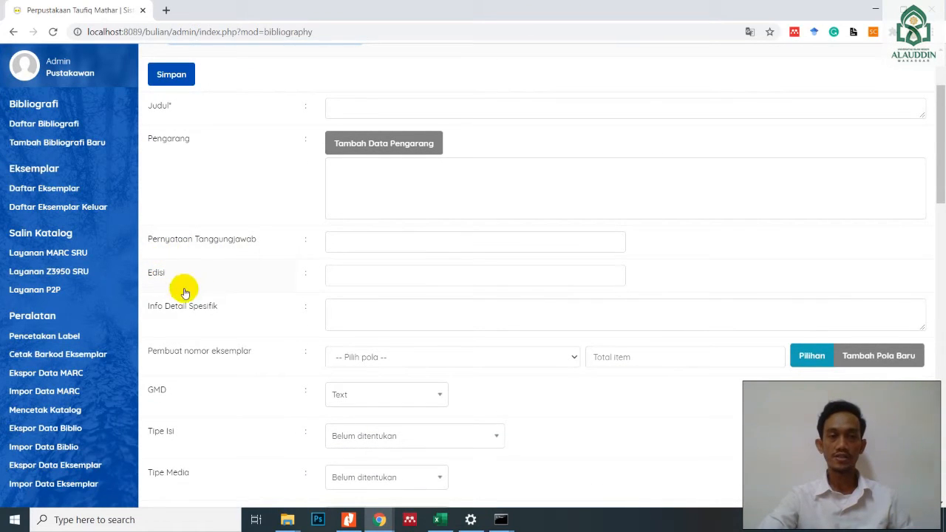
pyautogui.scroll(-1, 198, 309)
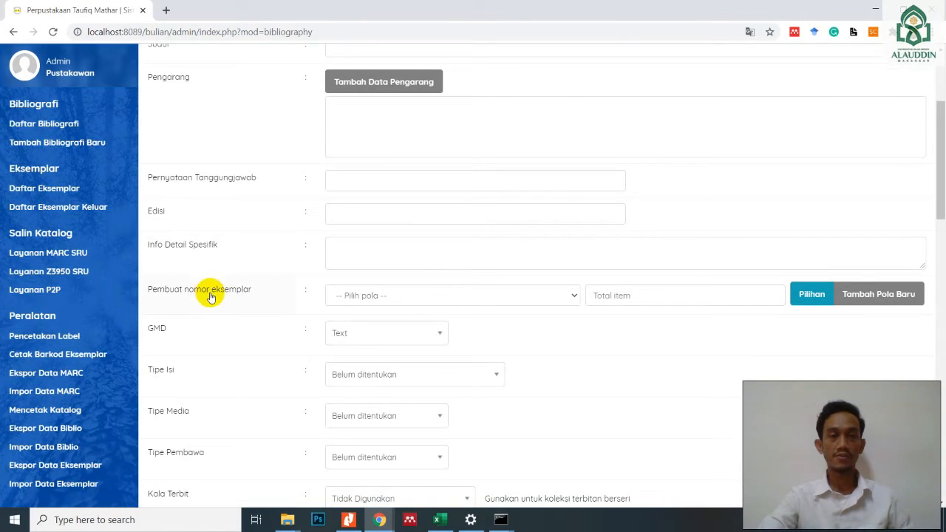
pyautogui.scroll(-1, 200, 292)
pyautogui.scroll(-1, 191, 281)
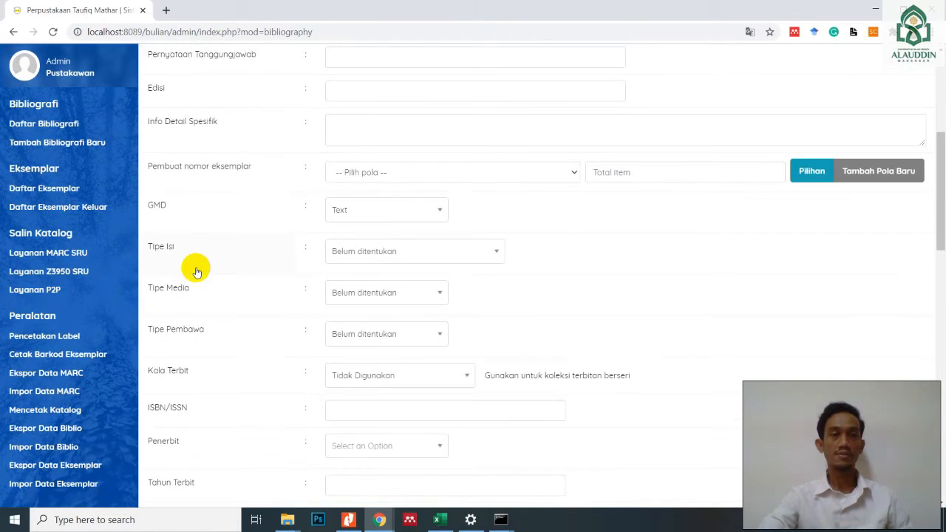
pyautogui.scroll(-5, 227, 289)
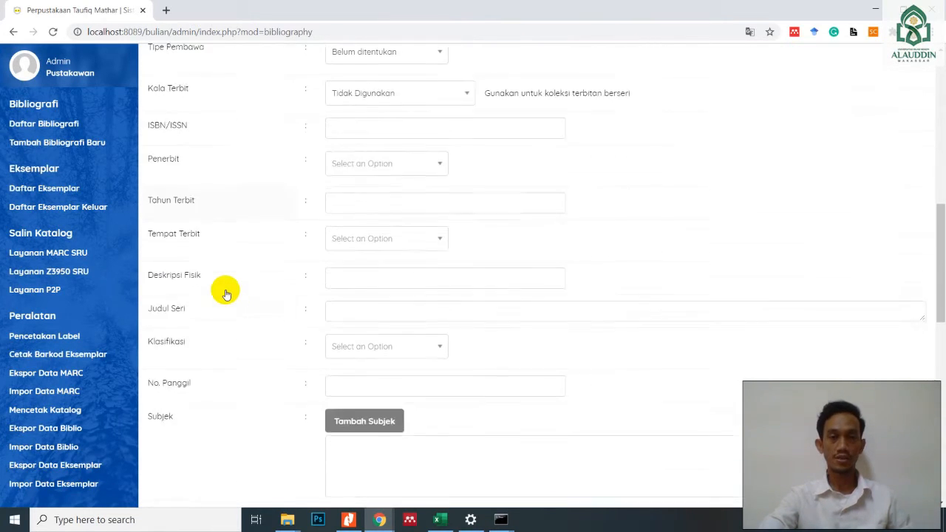
pyautogui.scroll(-2, 226, 292)
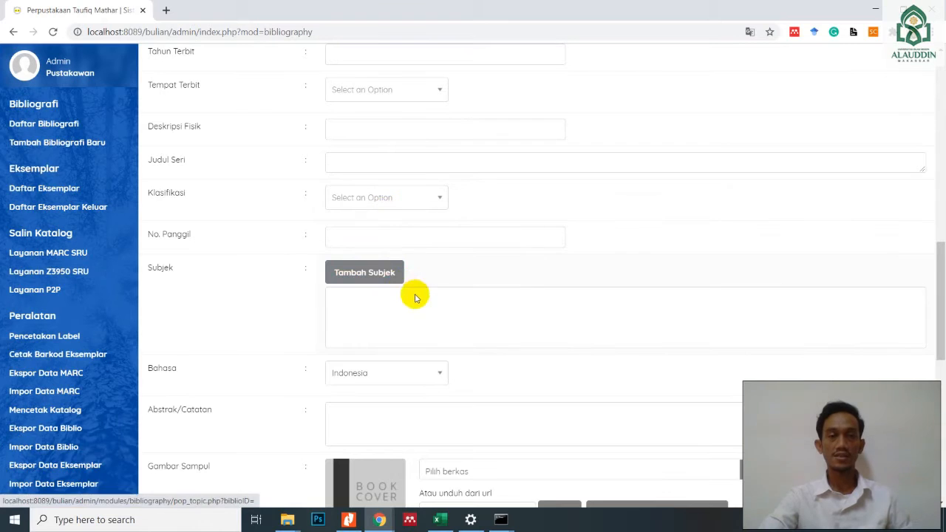
pyautogui.scroll(-3, 419, 329)
pyautogui.scroll(-4, 378, 312)
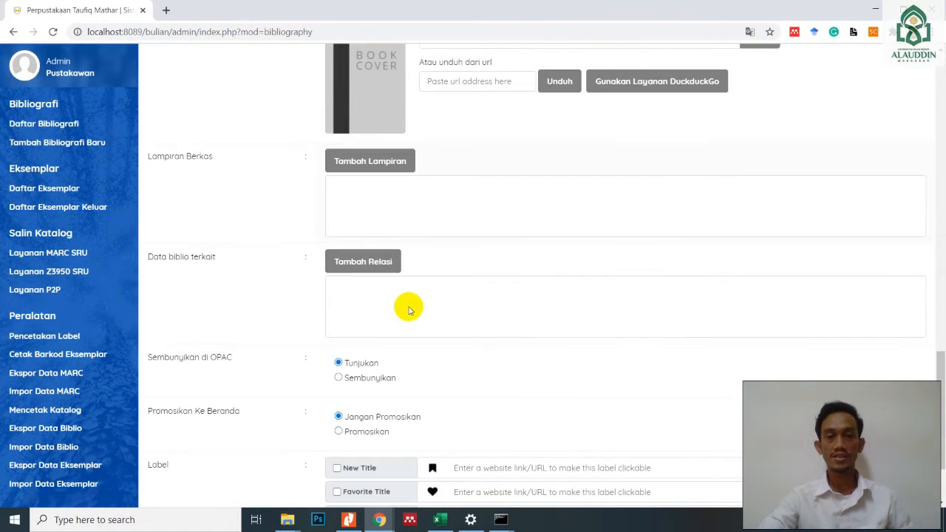
pyautogui.scroll(12, 432, 325)
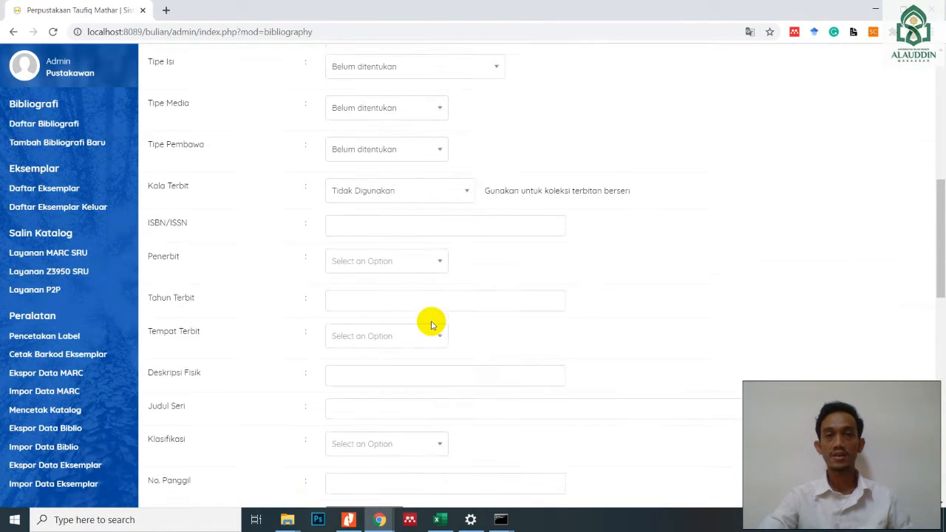
pyautogui.scroll(2, 431, 325)
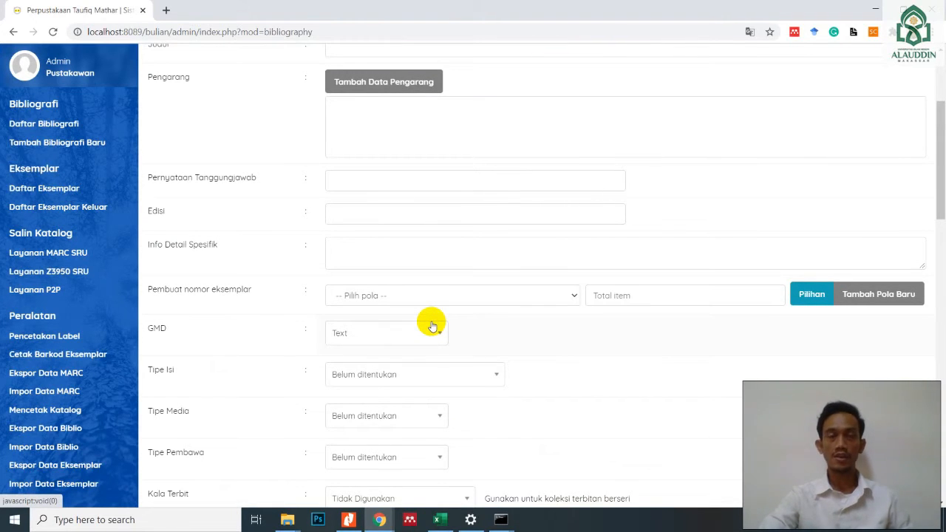
pyautogui.scroll(2, 430, 323)
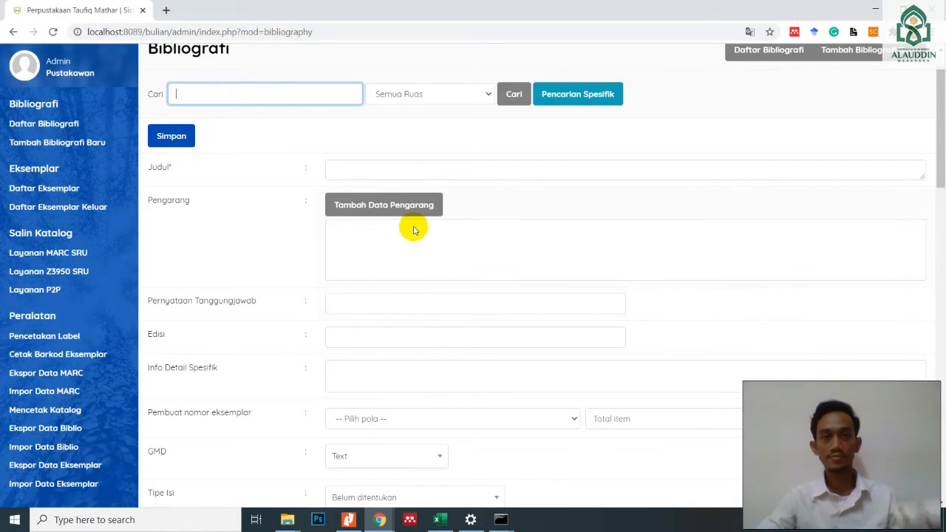
# - Enter "Metode penelitian survei" as the title of the new bibliographic record
pyautogui.click(435, 171)
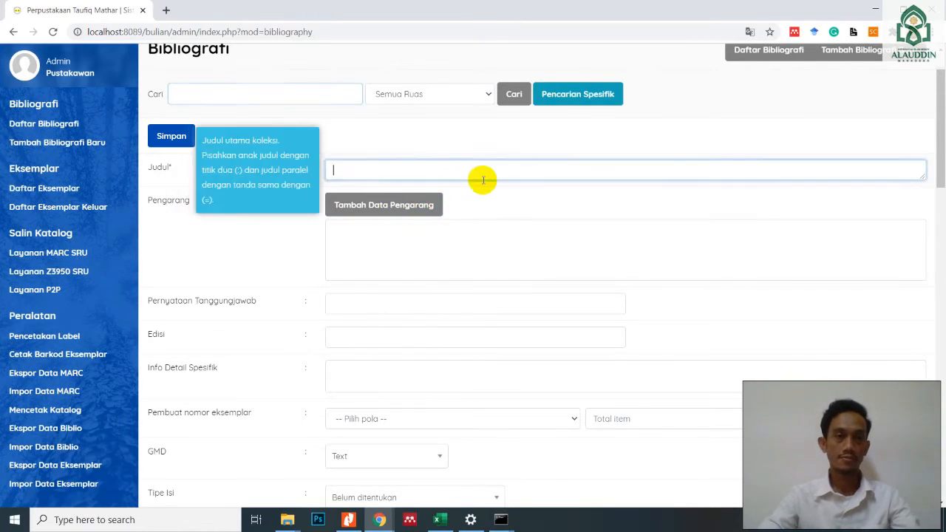
pyautogui.write('M')
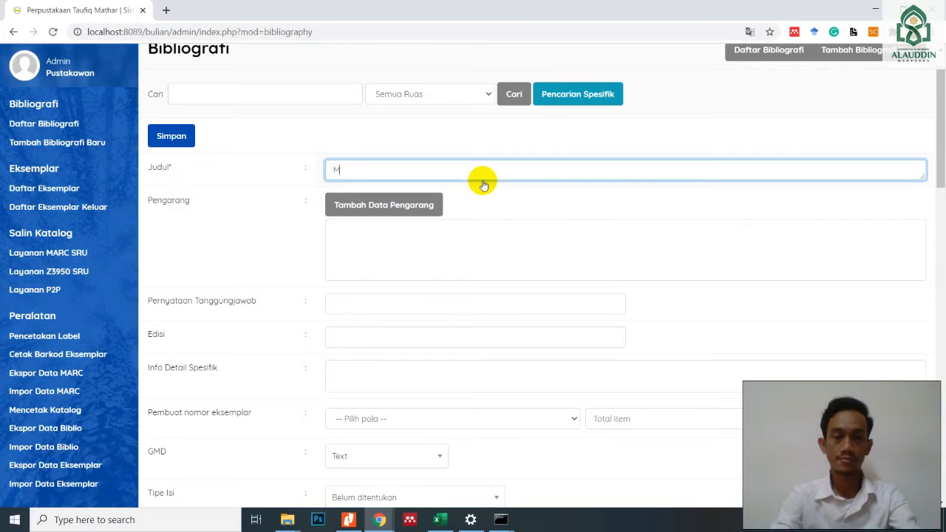
pyautogui.write('etode penelitian')
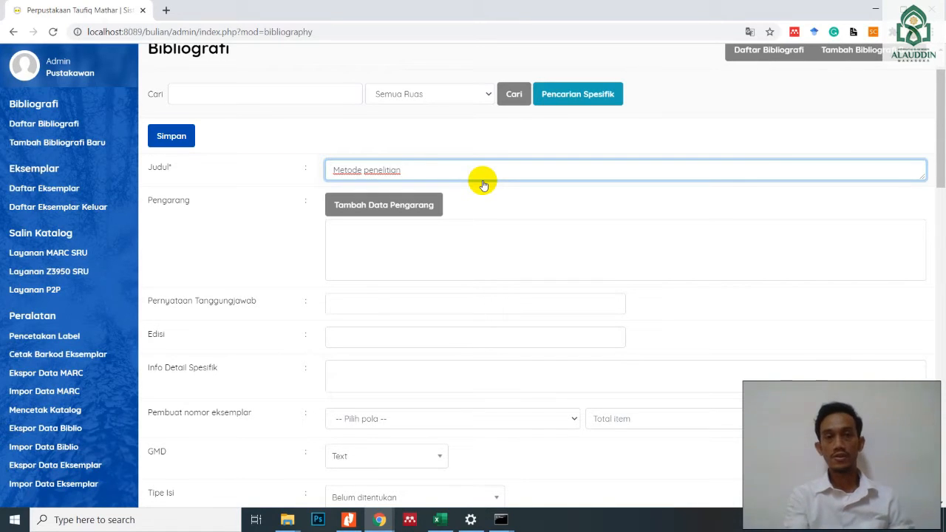
pyautogui.write('survei')
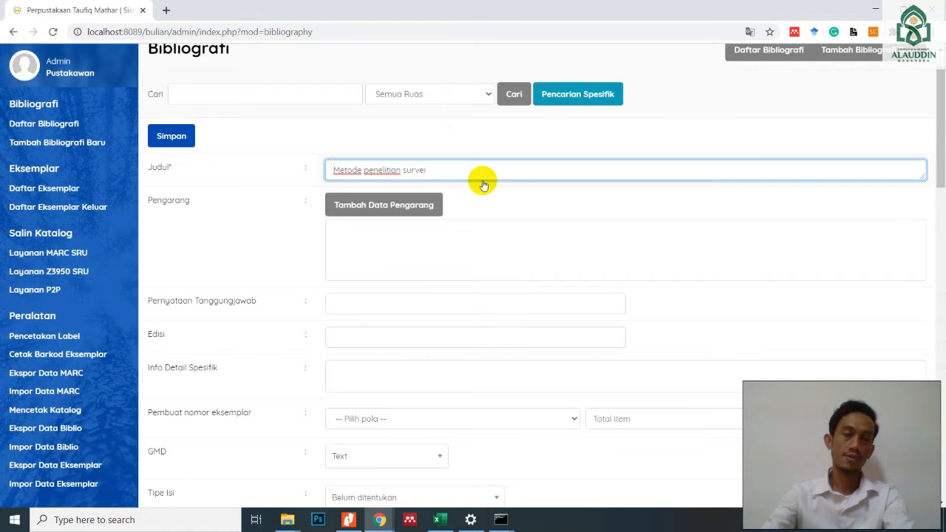
# - Start adding an author to the record, entering the author's name with the name type Nama Orang
pyautogui.click(409, 204)
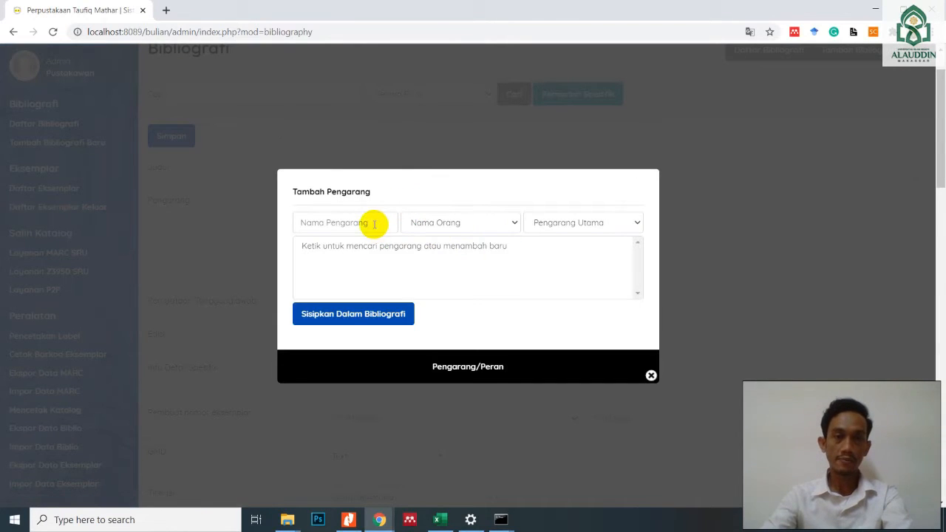
pyautogui.click(374, 223)
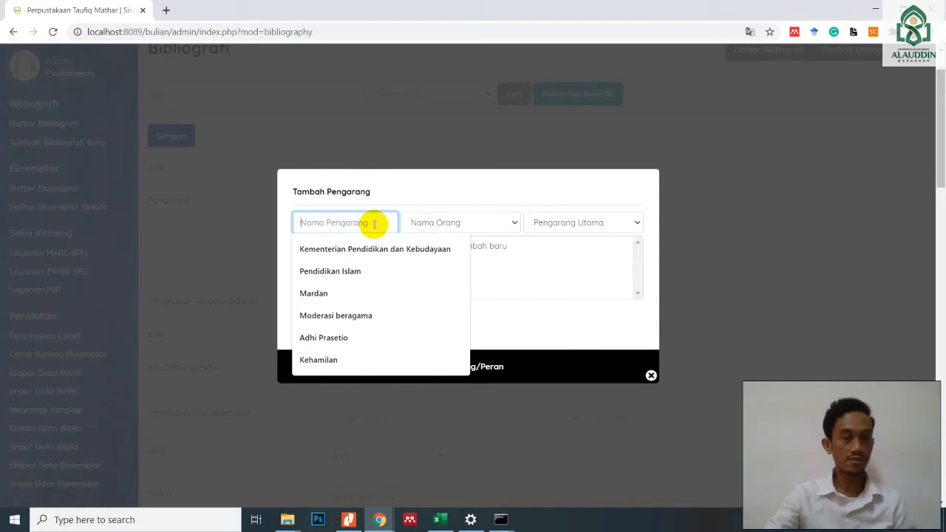
pyautogui.write('Morissan')
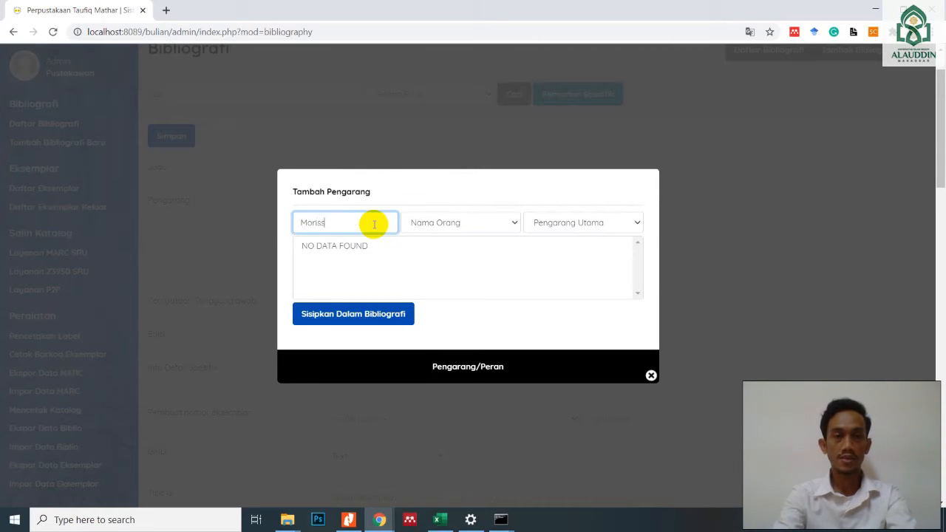
pyautogui.click(490, 222)
pyautogui.click(513, 222)
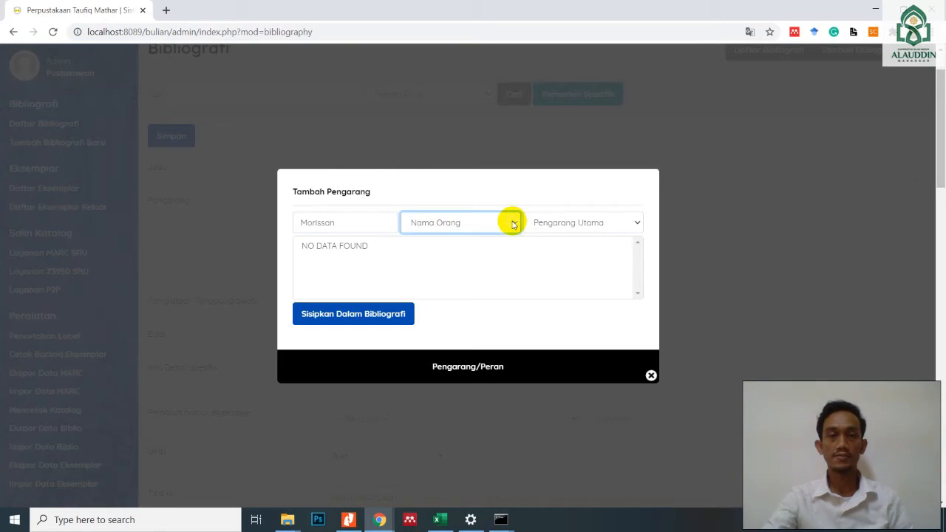
pyautogui.click(507, 223)
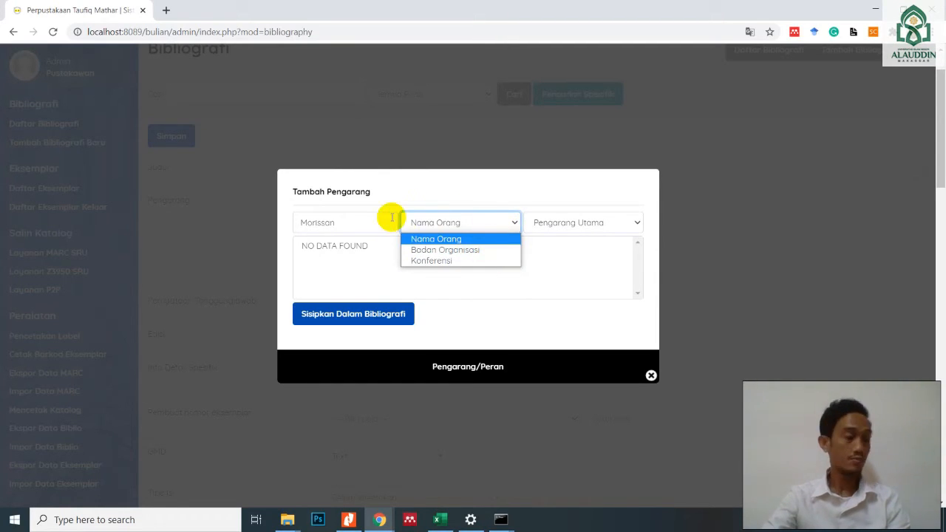
pyautogui.click(454, 239)
# - Assign the author the role Pengarang Utama, insert the entry into the bibliographic record and close the author dialog
pyautogui.click(638, 223)
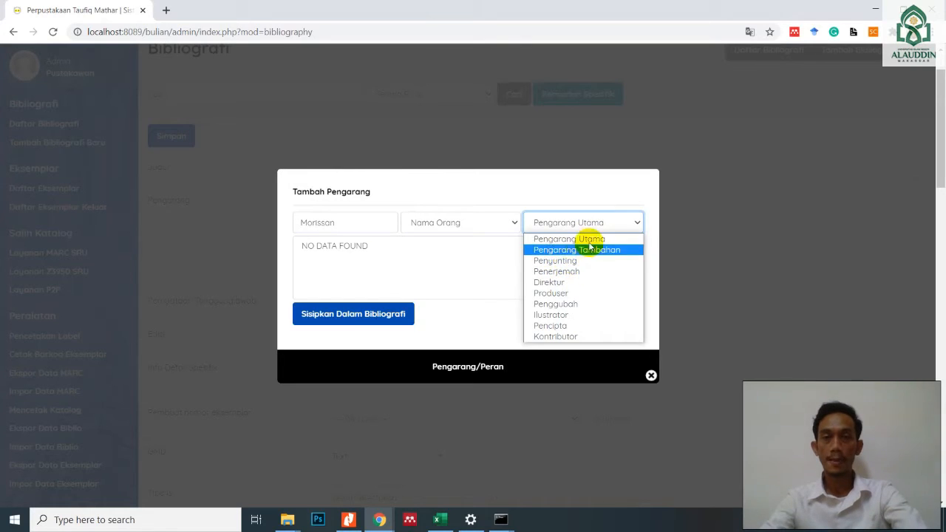
pyautogui.click(563, 240)
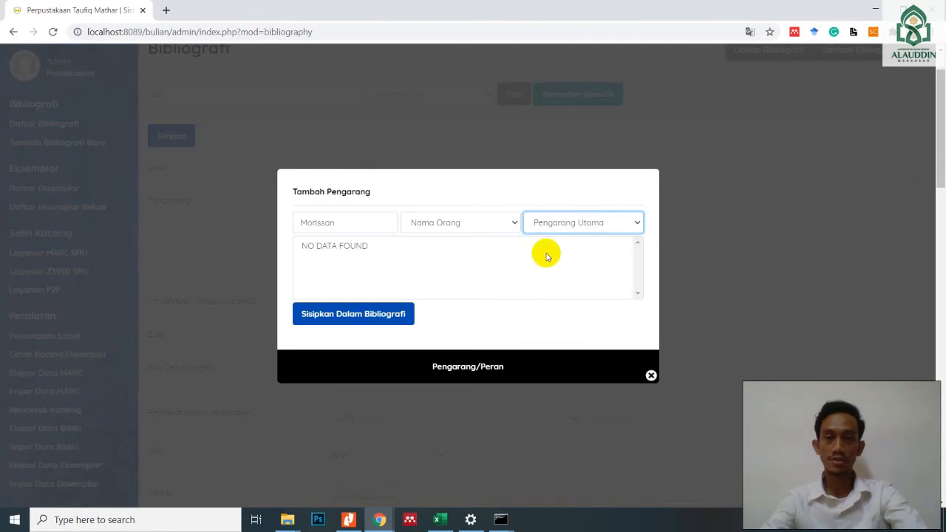
pyautogui.click(351, 316)
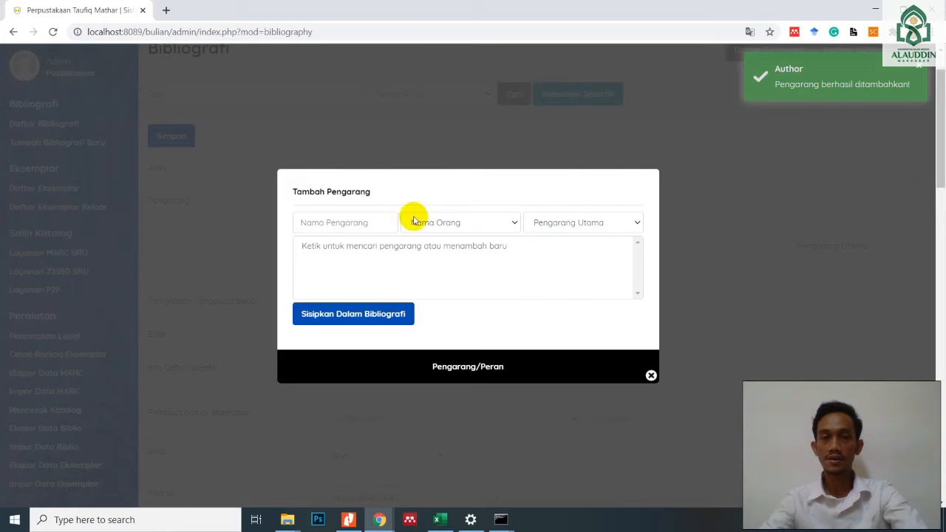
pyautogui.click(651, 377)
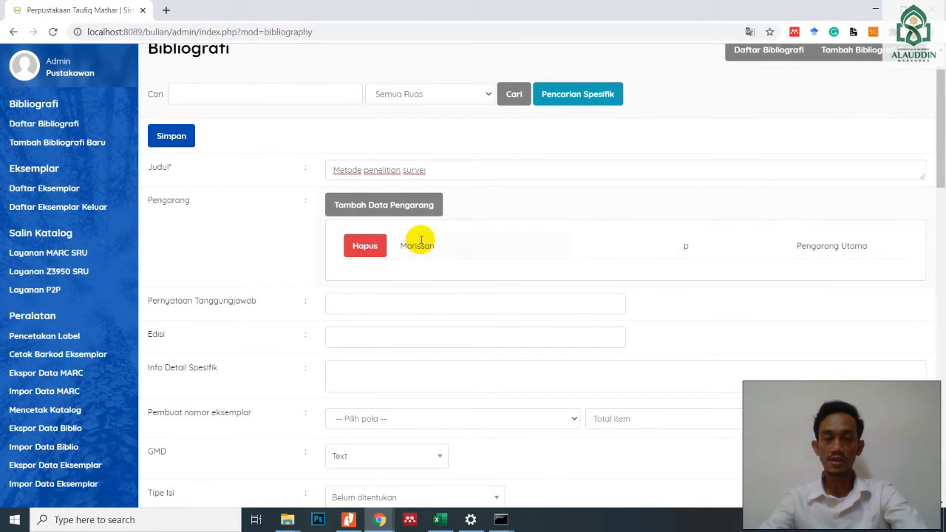
# - Look over the Pernyataan Tanggungjawab, Edisi and Info Detail Spesifik fields of the record, along with the title and author above them
pyautogui.scroll(-1, 437, 212)
pyautogui.scroll(1, 437, 212)
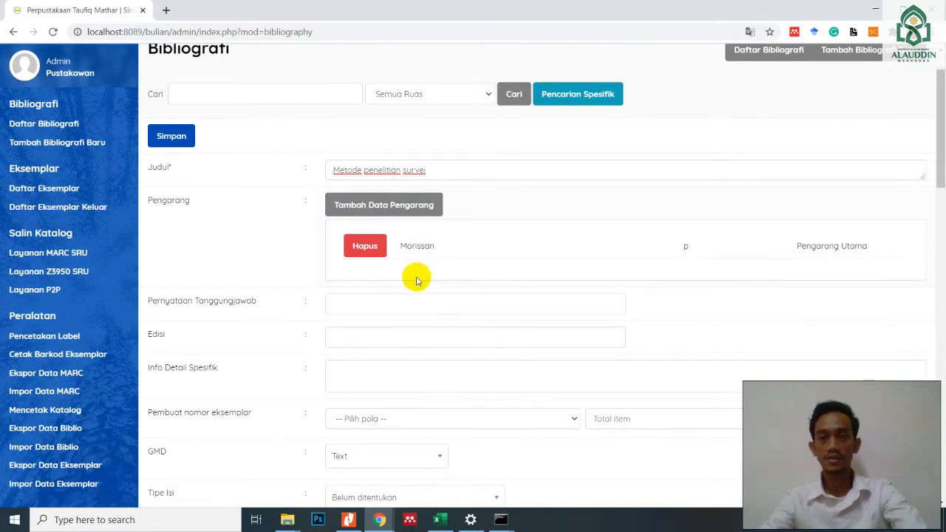
pyautogui.moveTo(382, 304)
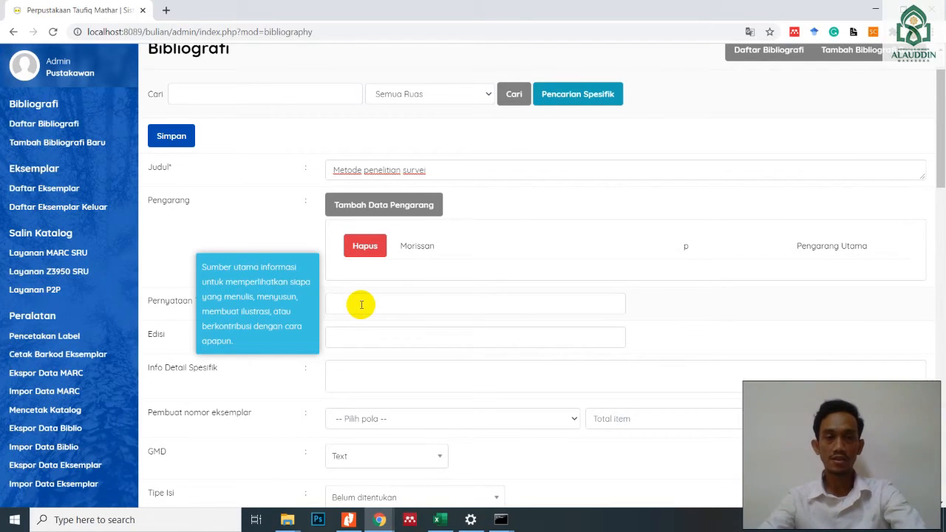
pyautogui.click(362, 304)
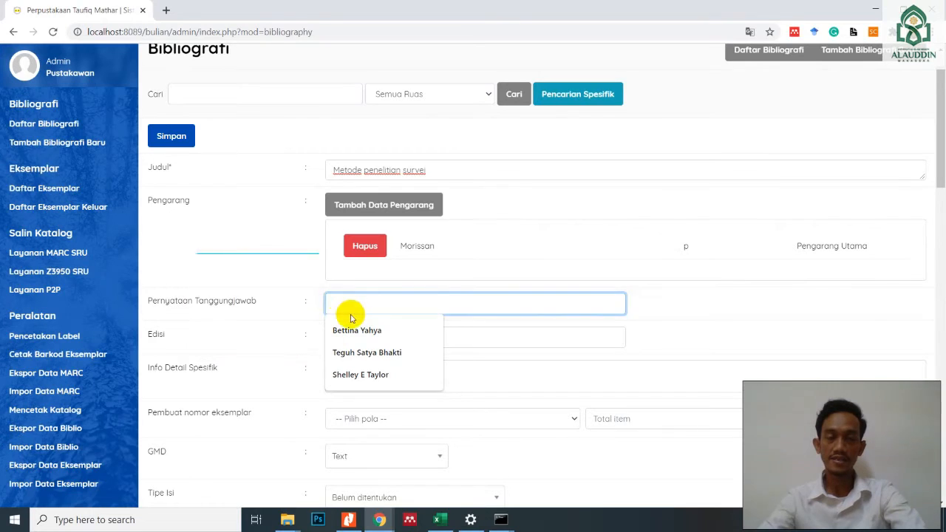
pyautogui.click(169, 171)
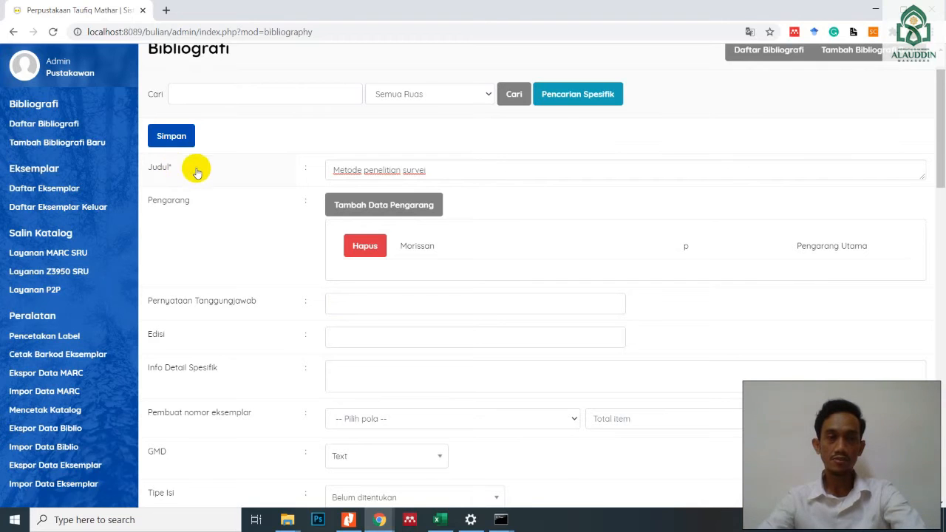
pyautogui.click(440, 170)
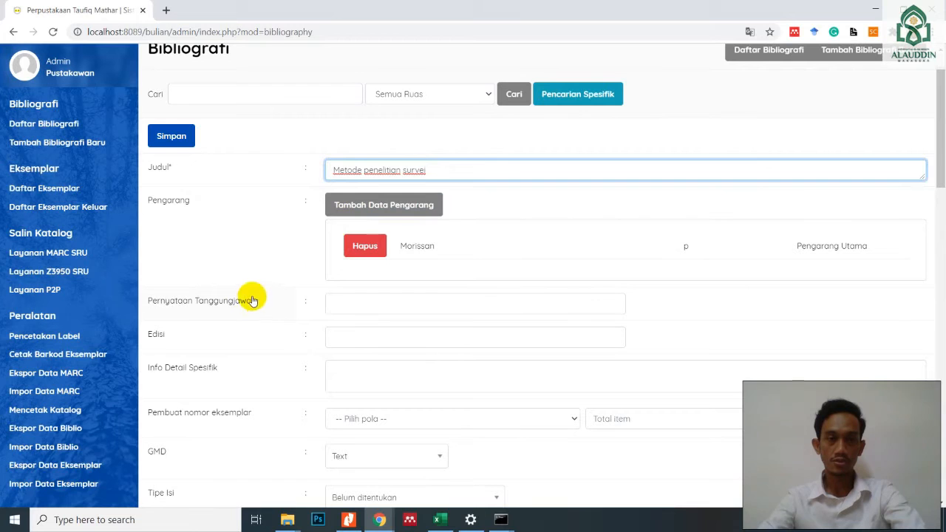
pyautogui.click(342, 303)
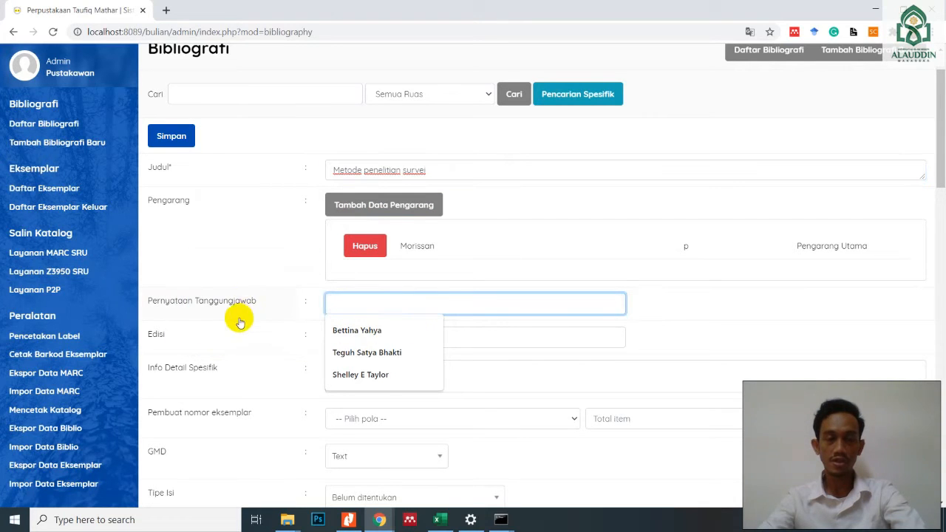
pyautogui.click(465, 336)
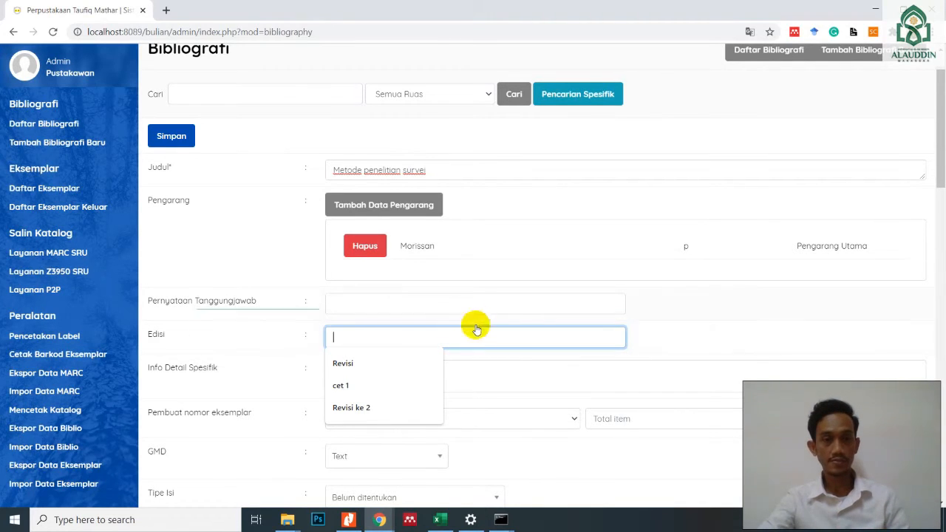
pyautogui.click(654, 341)
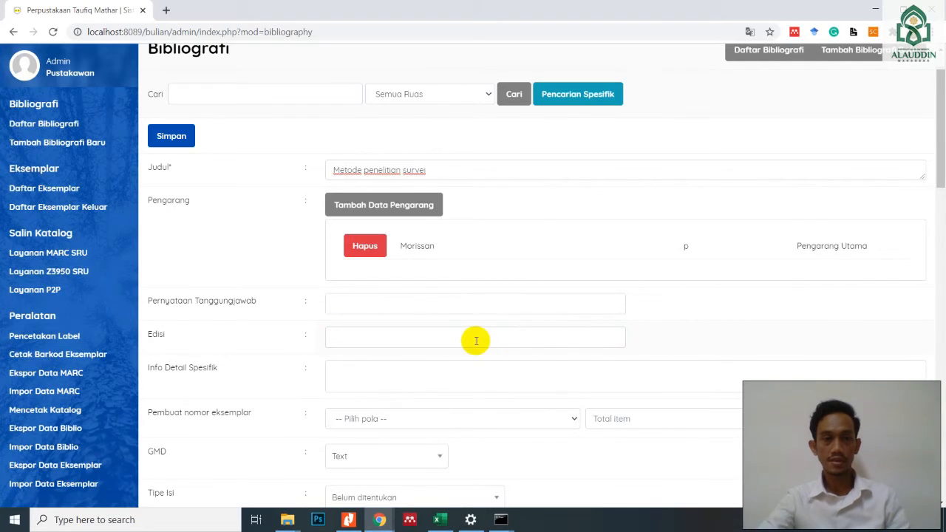
pyautogui.scroll(-1, 476, 340)
pyautogui.click(382, 319)
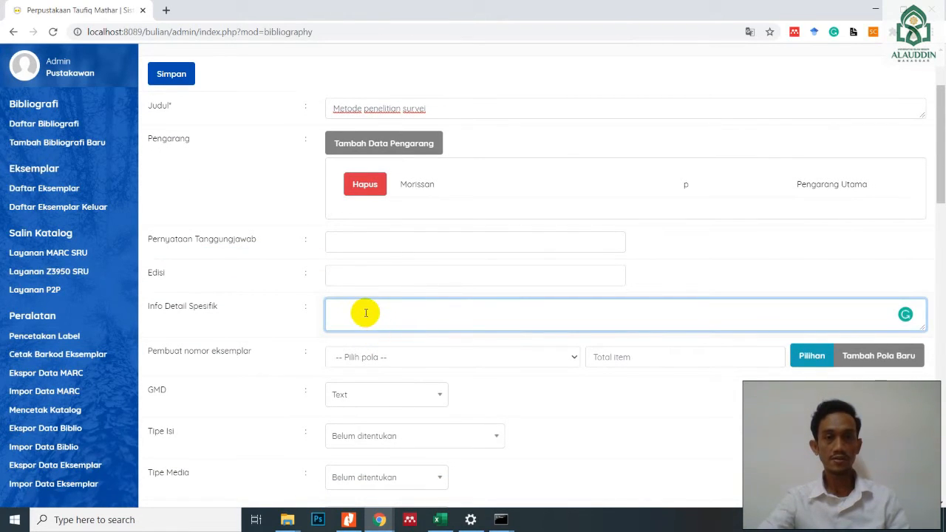
pyautogui.click(363, 269)
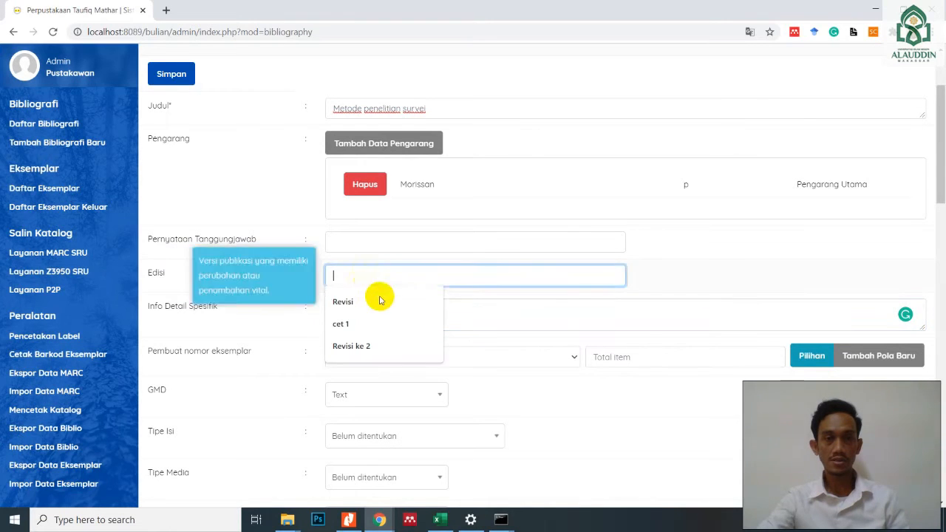
pyautogui.click(495, 317)
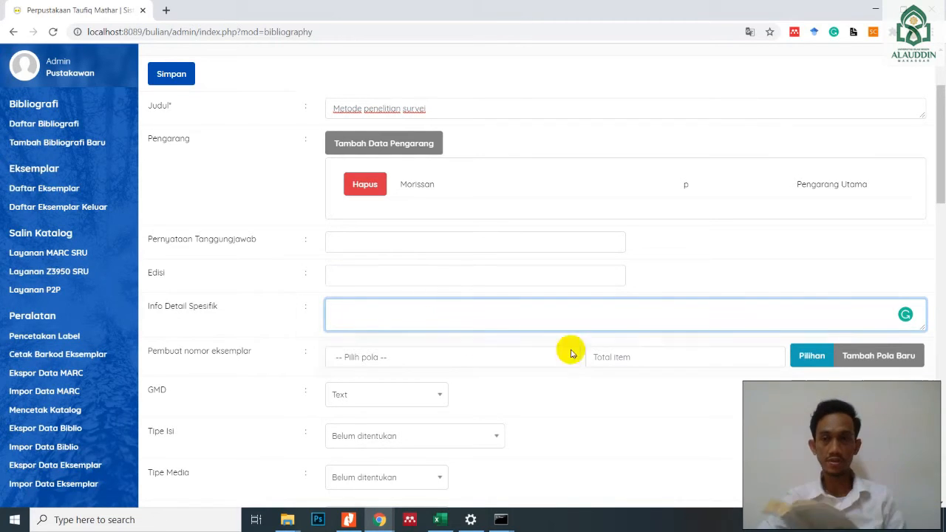
# - Check the available item number patterns, start a new pattern and set its prefix to B
pyautogui.scroll(-1, 511, 340)
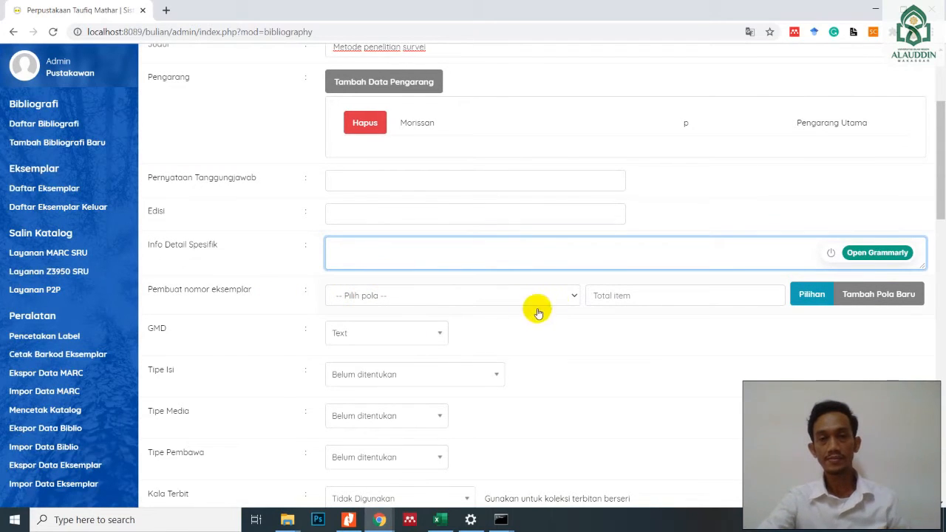
pyautogui.click(573, 297)
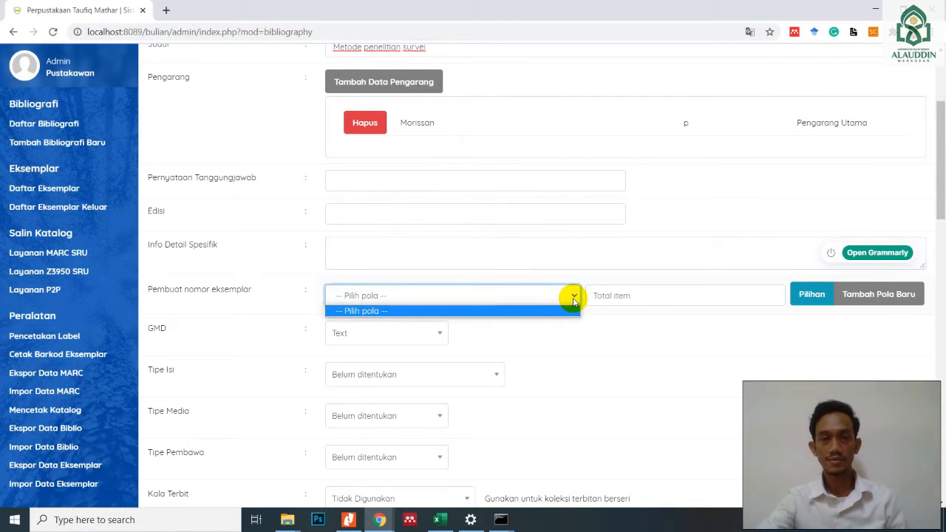
pyautogui.click(574, 299)
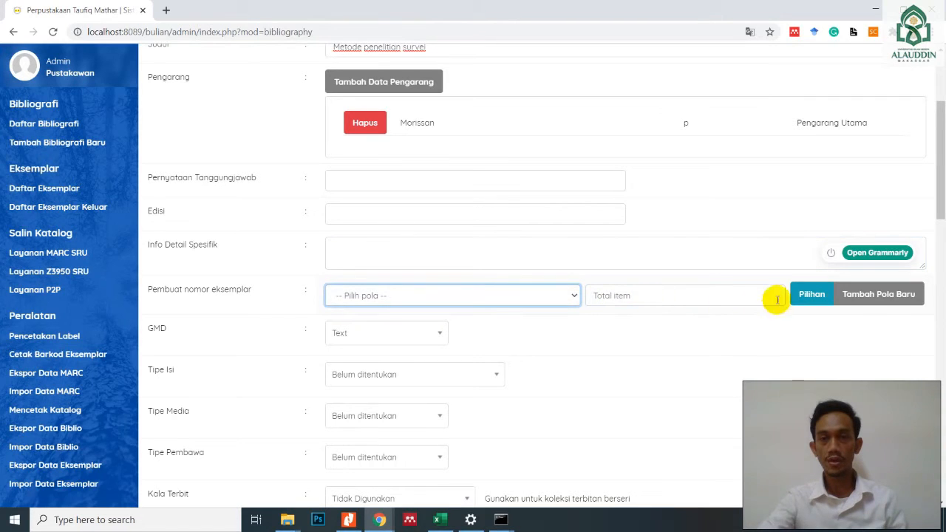
pyautogui.click(881, 297)
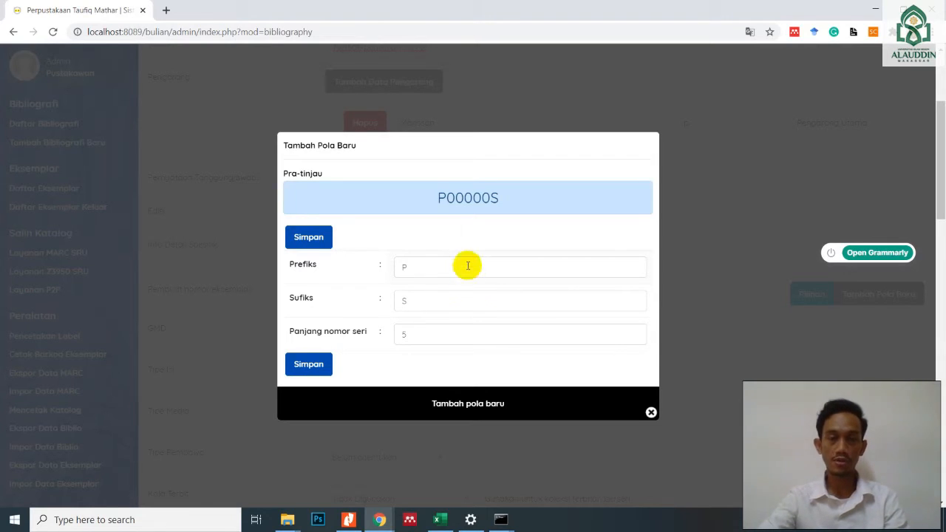
pyautogui.doubleClick(411, 267)
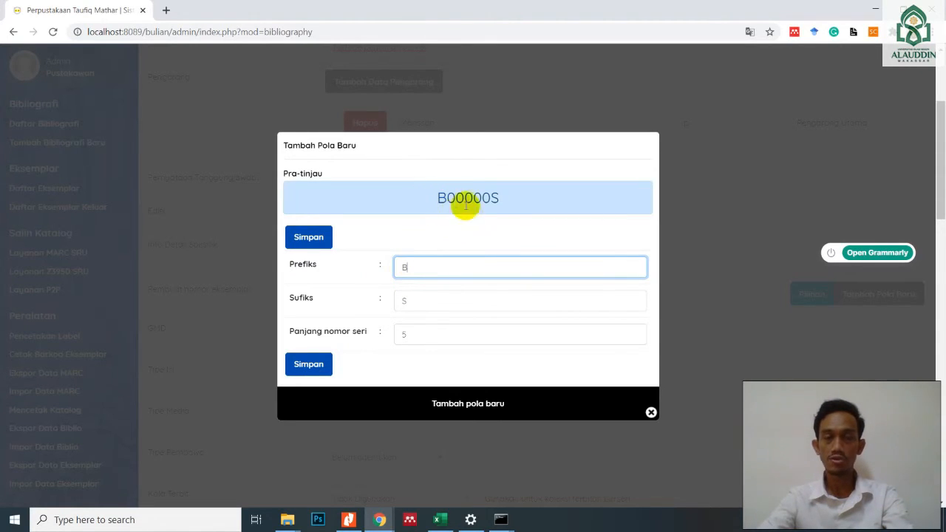
# - Keep the suffix S and the serial number length of 5, and save the new item number pattern
pyautogui.click(410, 303)
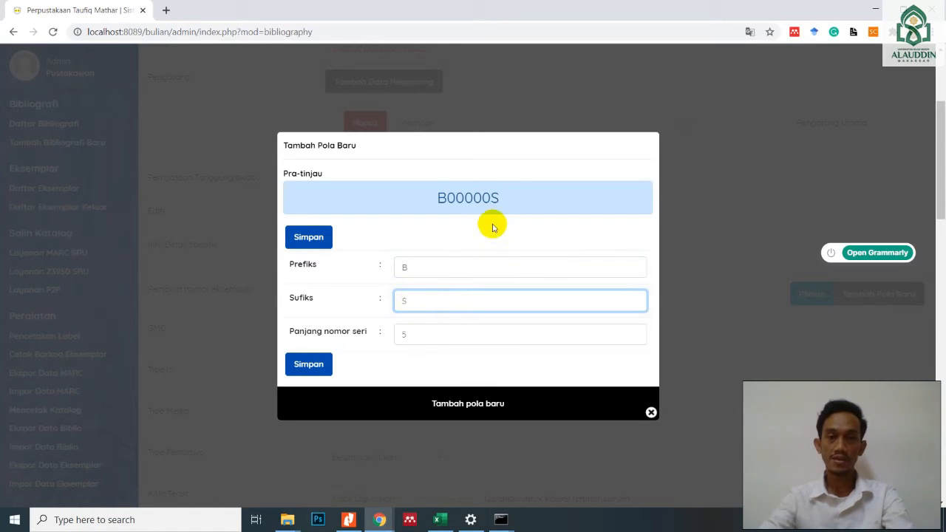
pyautogui.click(407, 335)
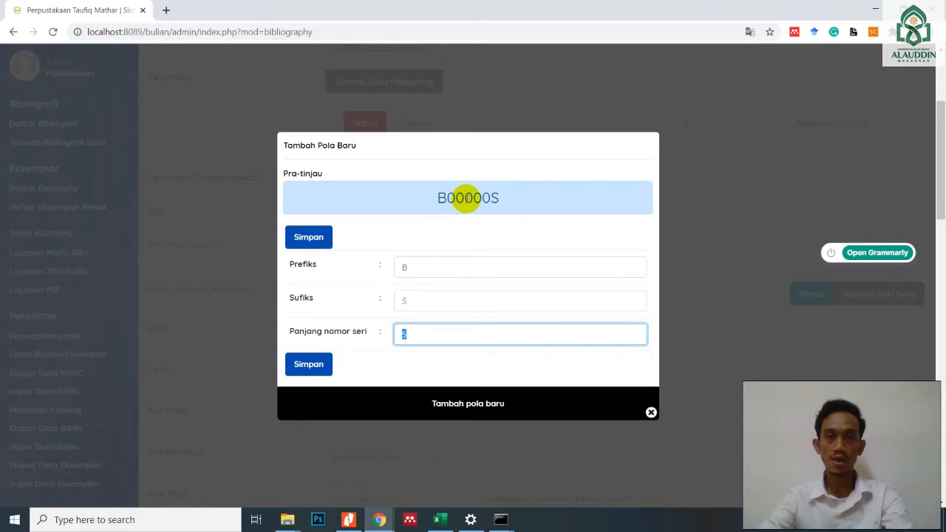
pyautogui.click(468, 198)
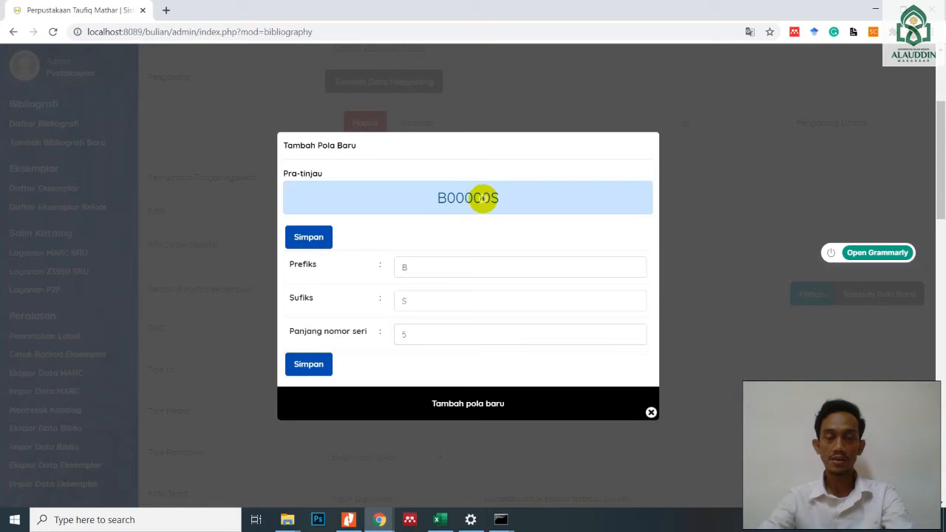
pyautogui.click(398, 334)
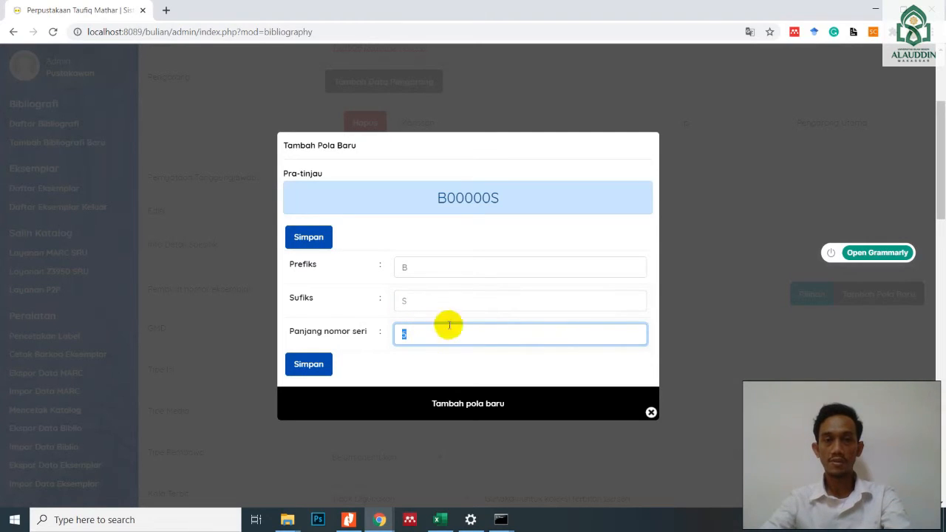
pyautogui.click(422, 336)
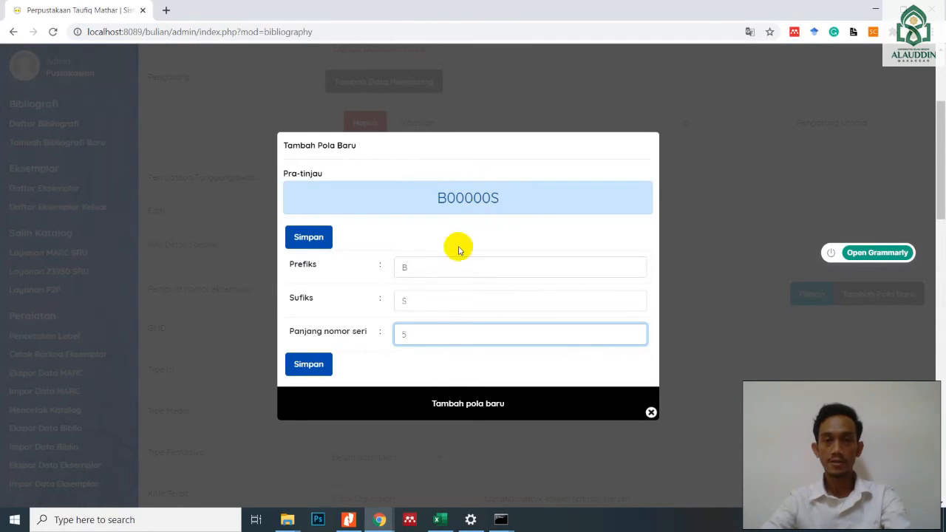
pyautogui.click(315, 369)
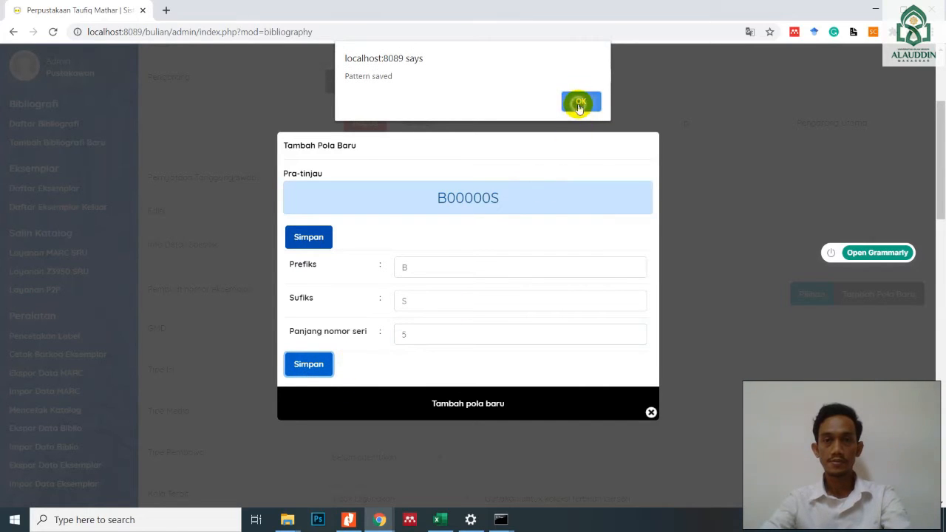
pyautogui.click(580, 103)
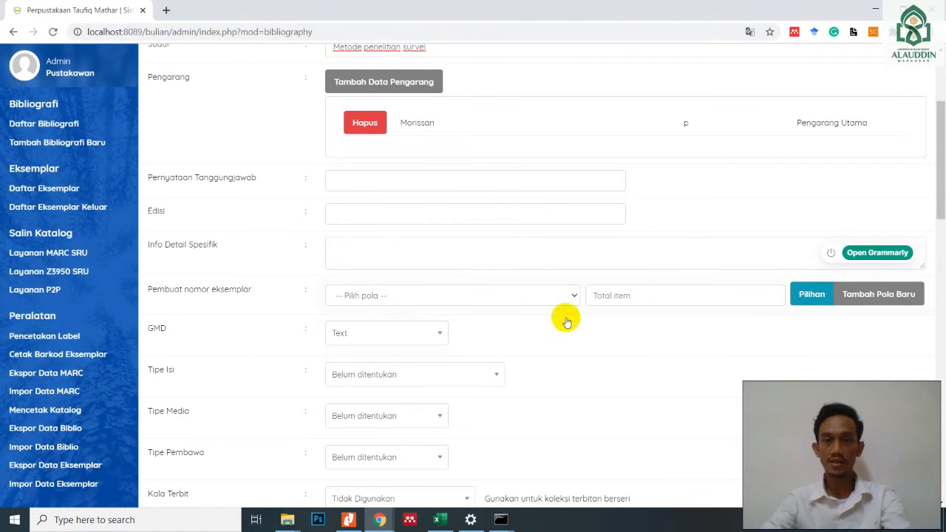
# - Choose Text as the GMD of the bibliographic record
pyautogui.scroll(-1, 306, 286)
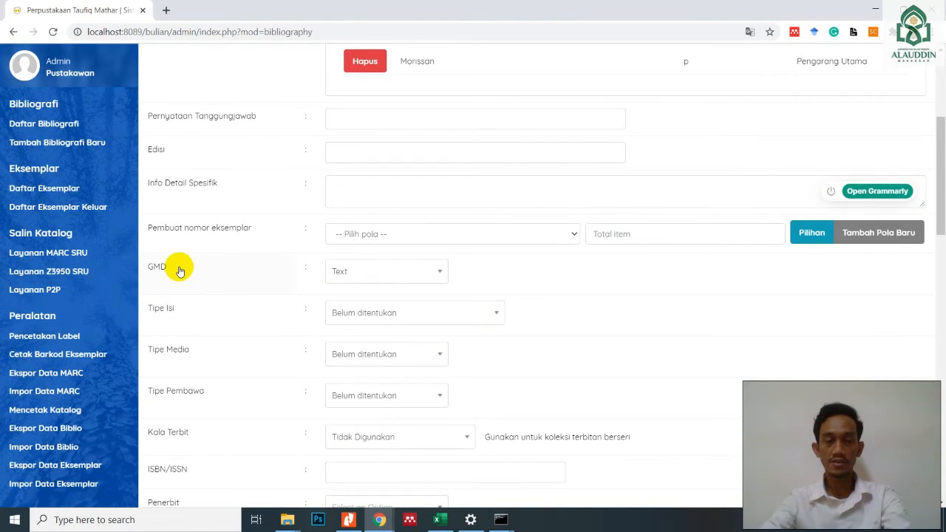
pyautogui.click(438, 274)
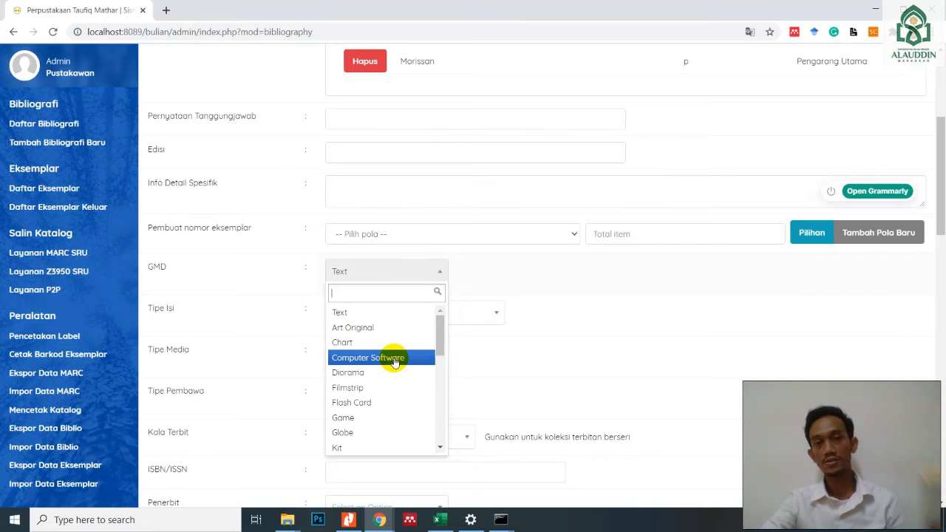
pyautogui.click(380, 311)
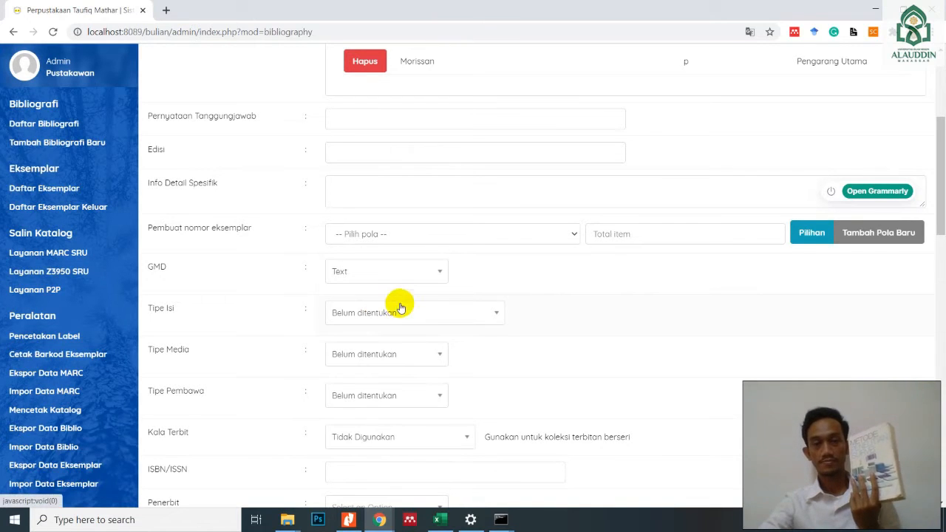
# - Look through the Tipe Isi content type options of the record and keep Belum ditentukan
pyautogui.click(484, 315)
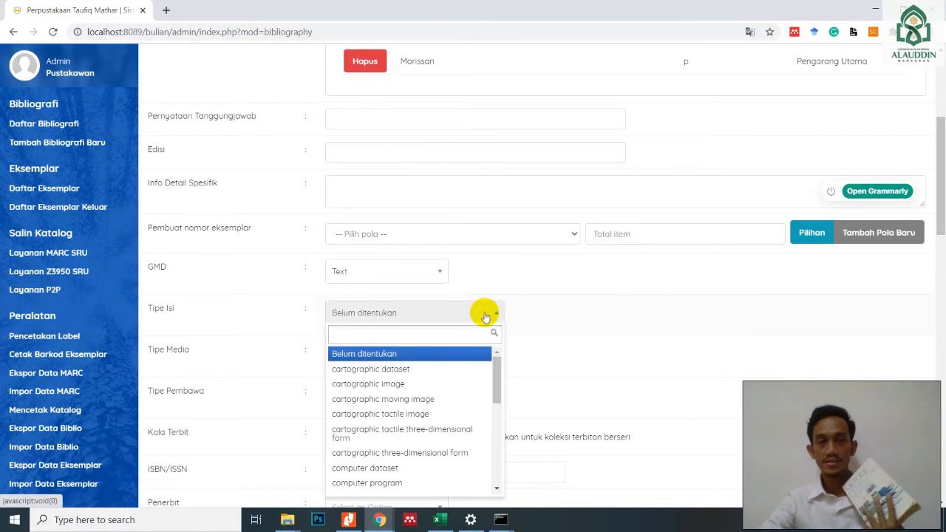
pyautogui.scroll(-1, 545, 367)
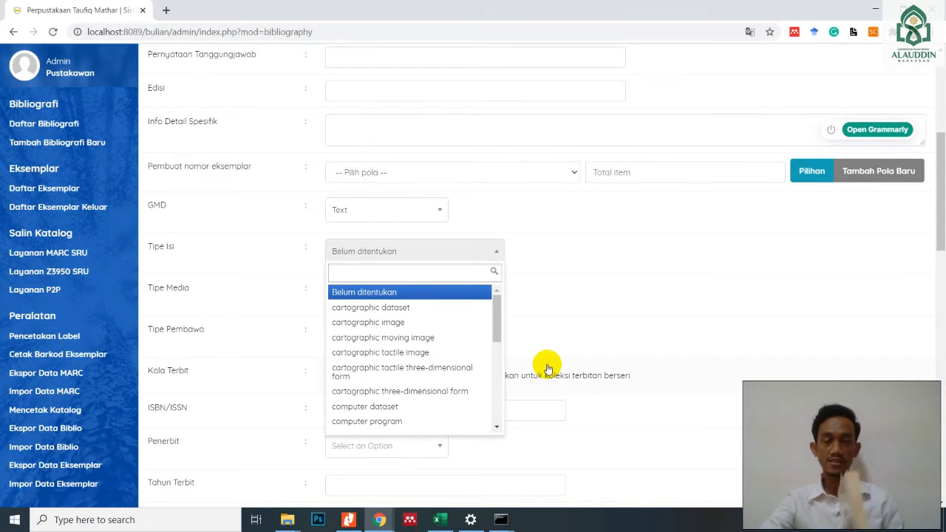
pyautogui.moveTo(495, 308); pyautogui.dragTo(496, 369)
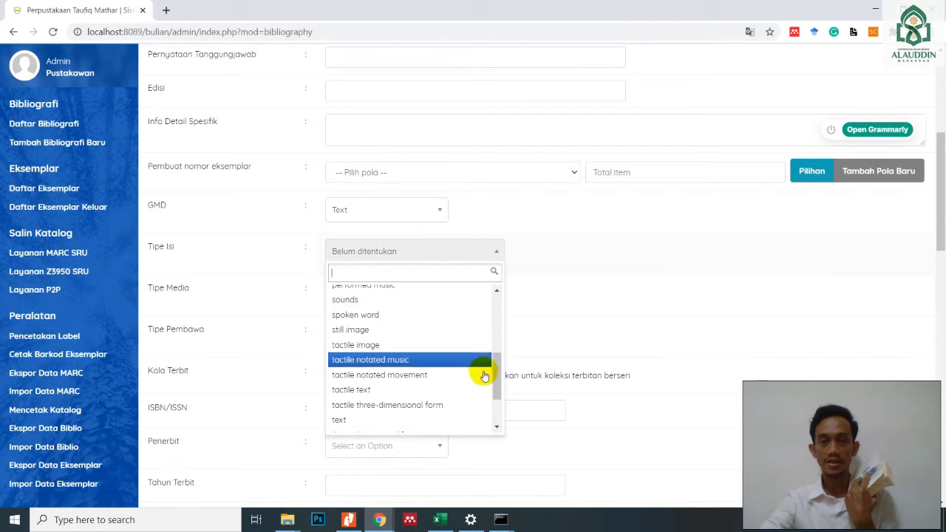
pyautogui.moveTo(497, 374); pyautogui.dragTo(500, 317)
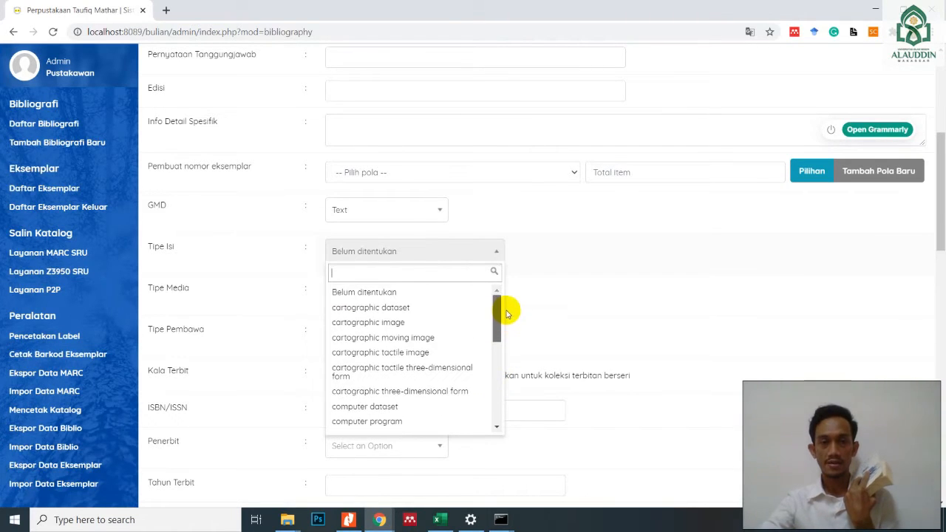
pyautogui.click(386, 291)
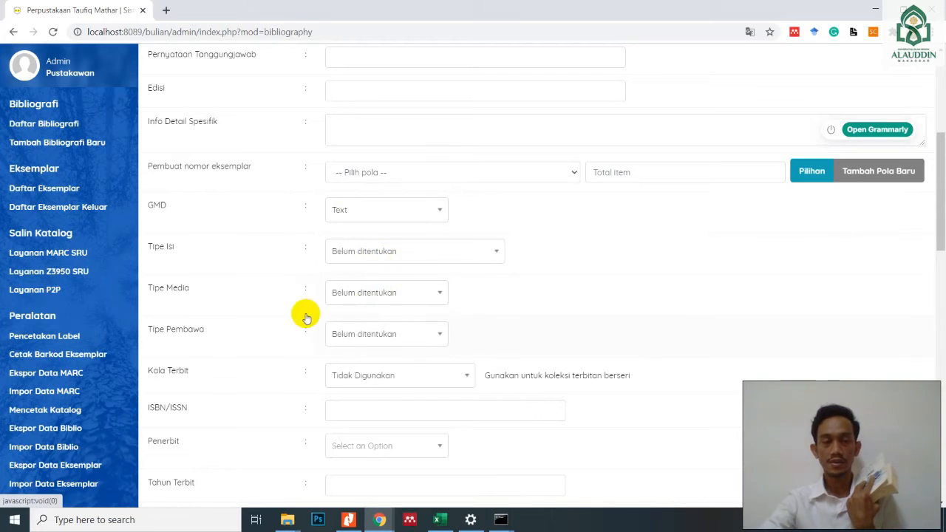
# - Check the available Tipe Media options and keep Belum ditentukan as the media type
pyautogui.click(433, 299)
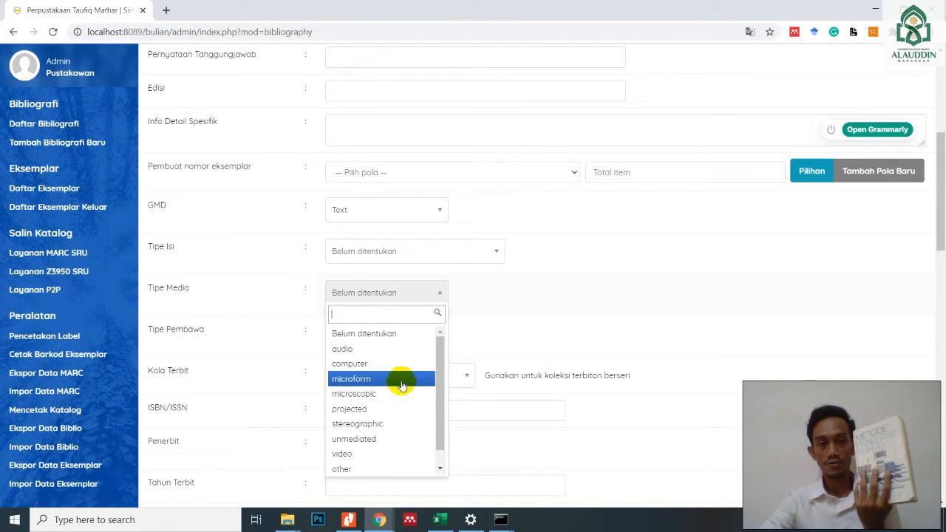
pyautogui.moveTo(440, 406)
pyautogui.mouseDown()
pyautogui.moveTo(442, 436)
pyautogui.moveTo(437, 395)
pyautogui.mouseUp()
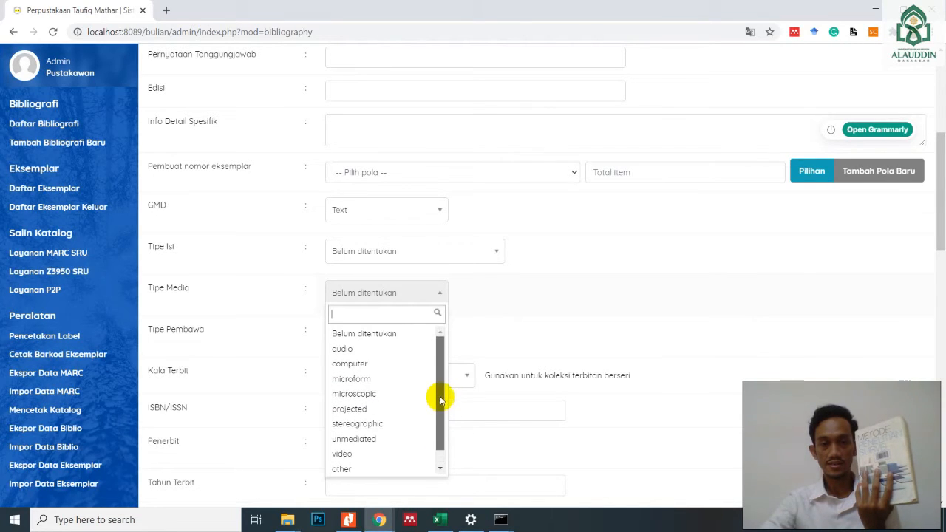
pyautogui.click(390, 334)
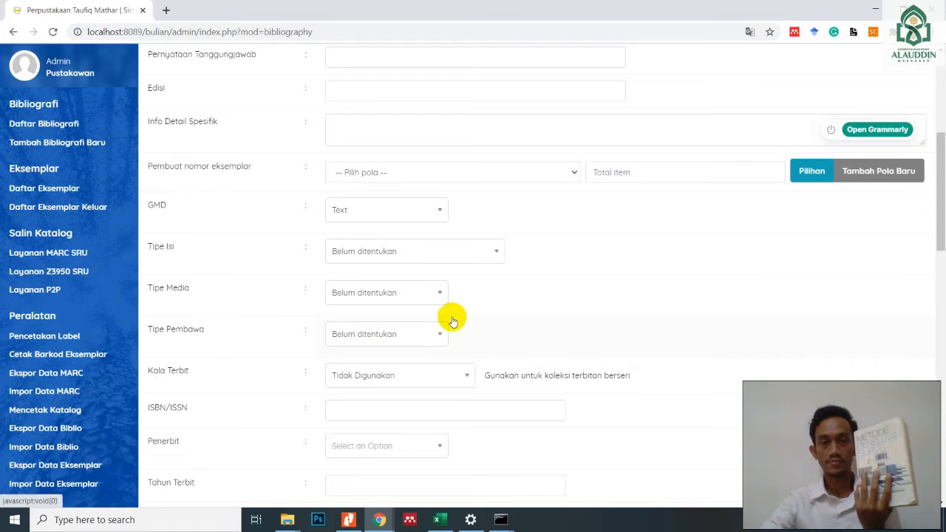
# - Check the Tipe Pembawa and Kala Terbit options, keeping Belum ditentukan as carrier type and Tidak Digunakan as publication frequency
pyautogui.click(439, 335)
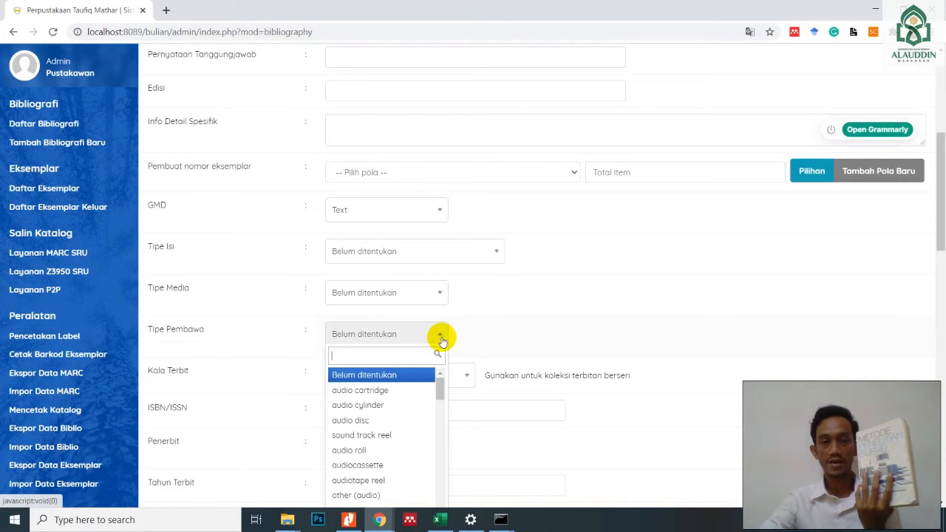
pyautogui.scroll(-2, 495, 329)
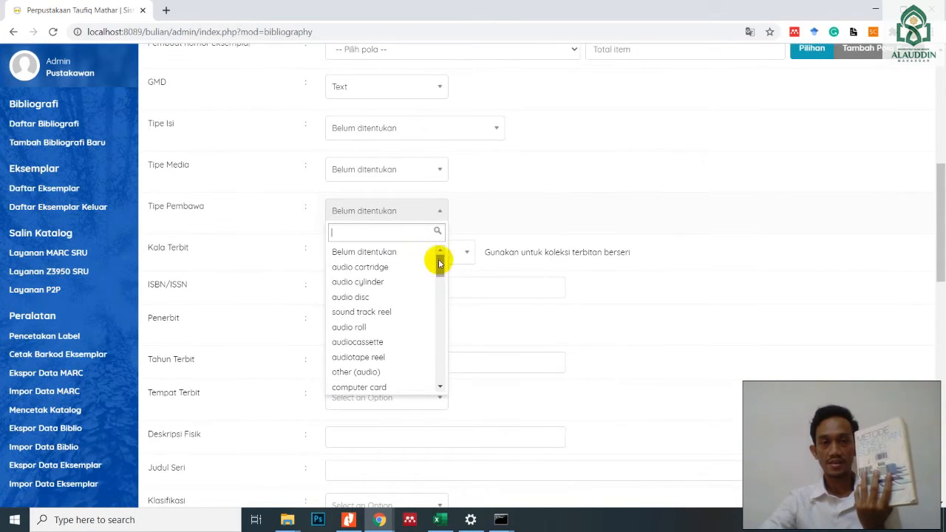
pyautogui.moveTo(439, 265)
pyautogui.mouseDown()
pyautogui.moveTo(436, 380)
pyautogui.moveTo(449, 249)
pyautogui.mouseUp()
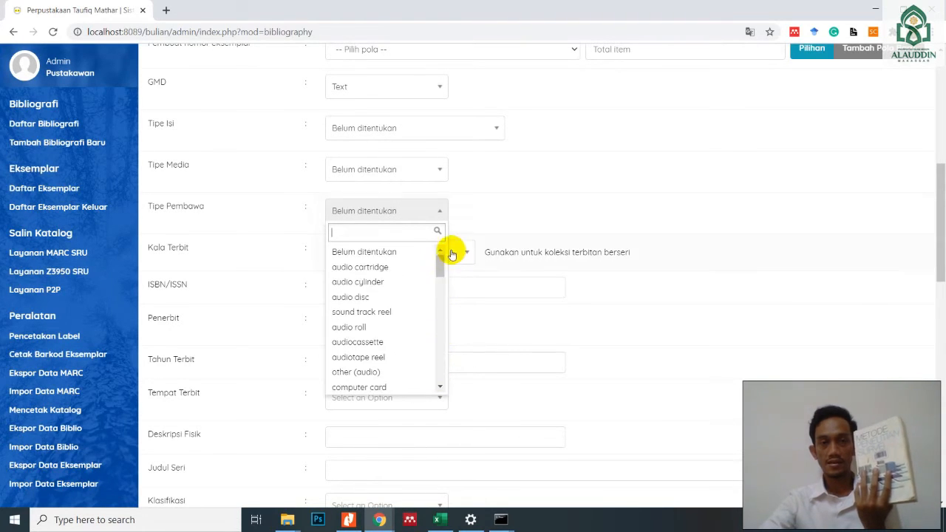
pyautogui.click(395, 251)
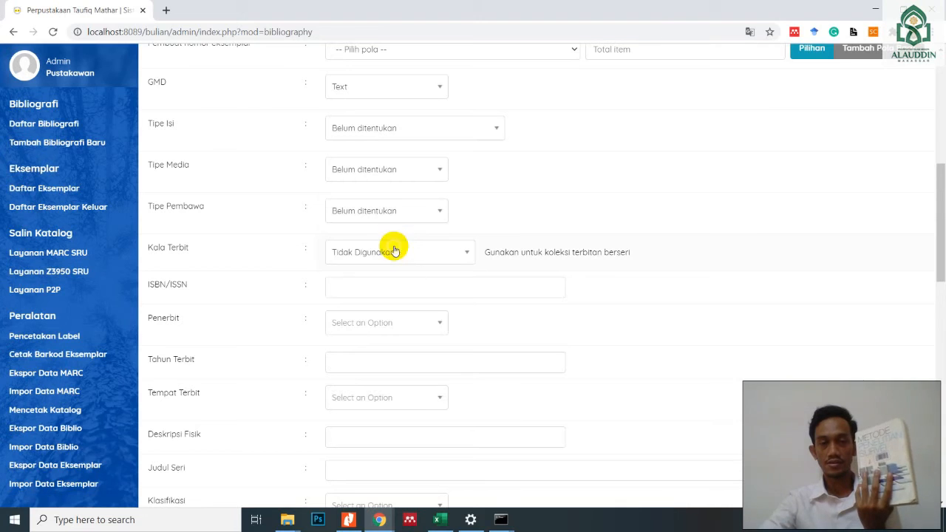
pyautogui.click(449, 260)
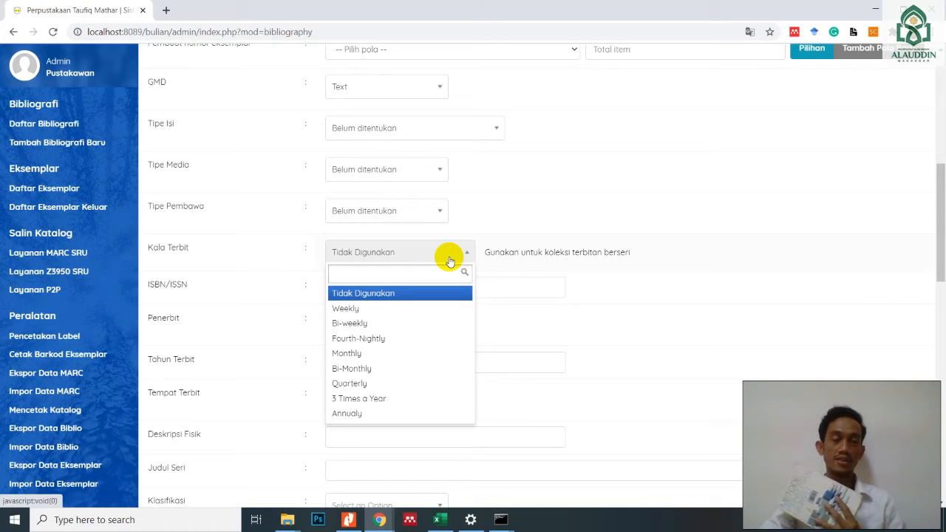
pyautogui.click(449, 261)
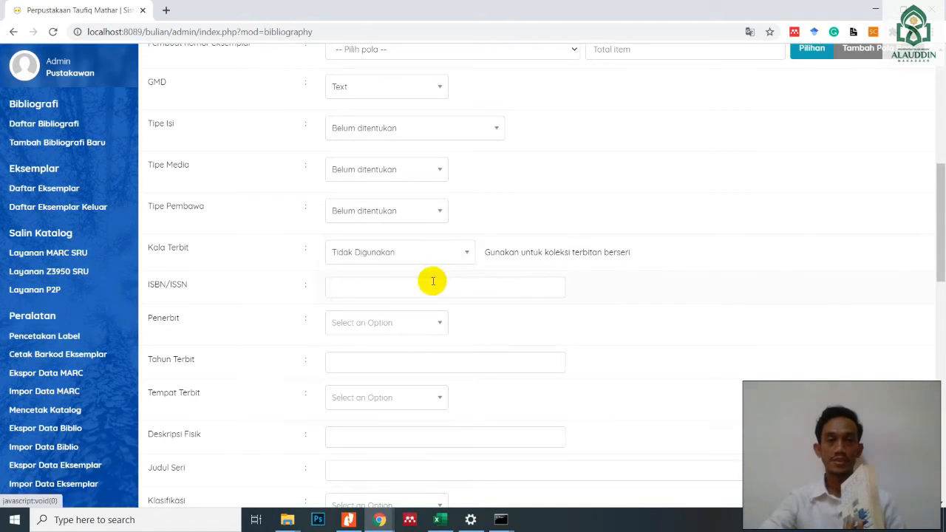
pyautogui.click(429, 280)
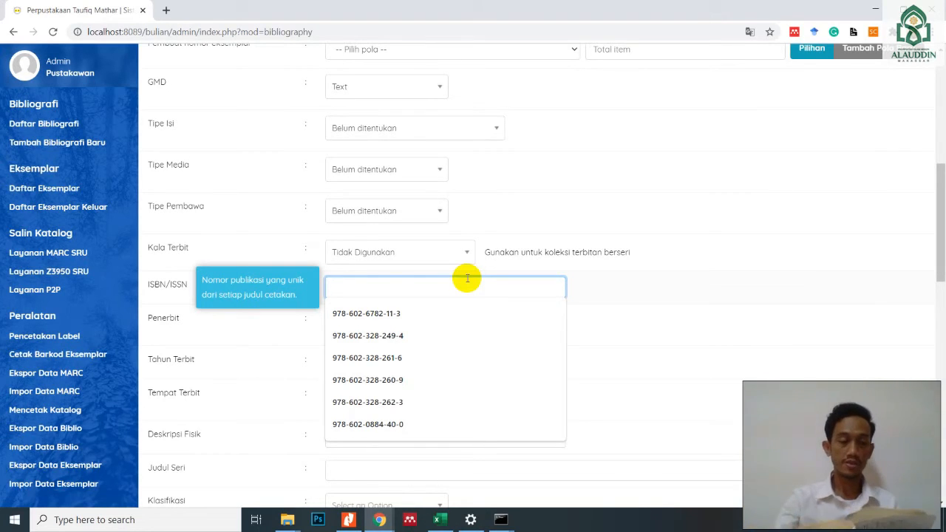
pyautogui.write('078-')
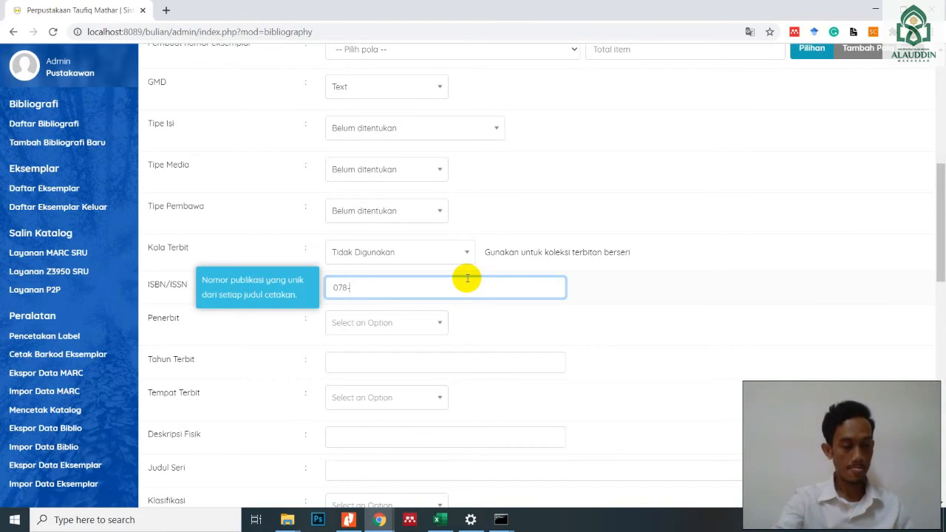
pyautogui.write('602')
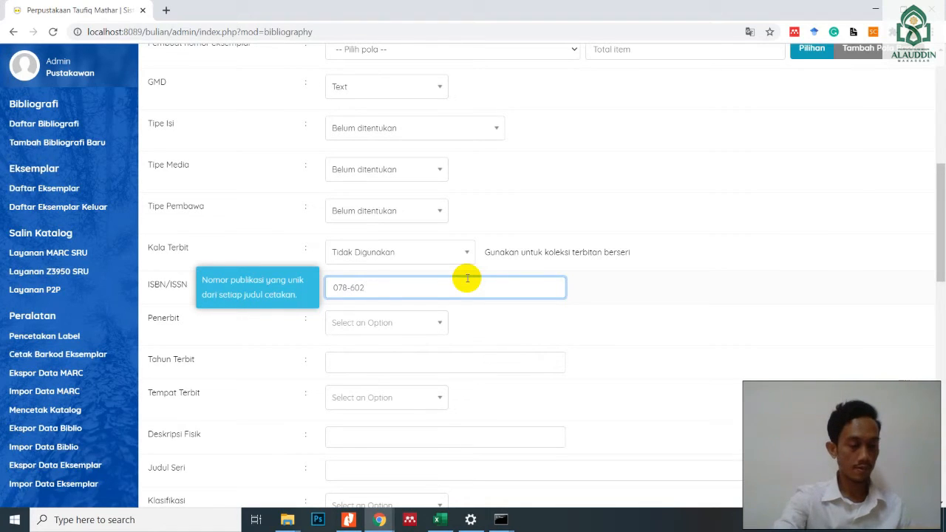
pyautogui.write('-')
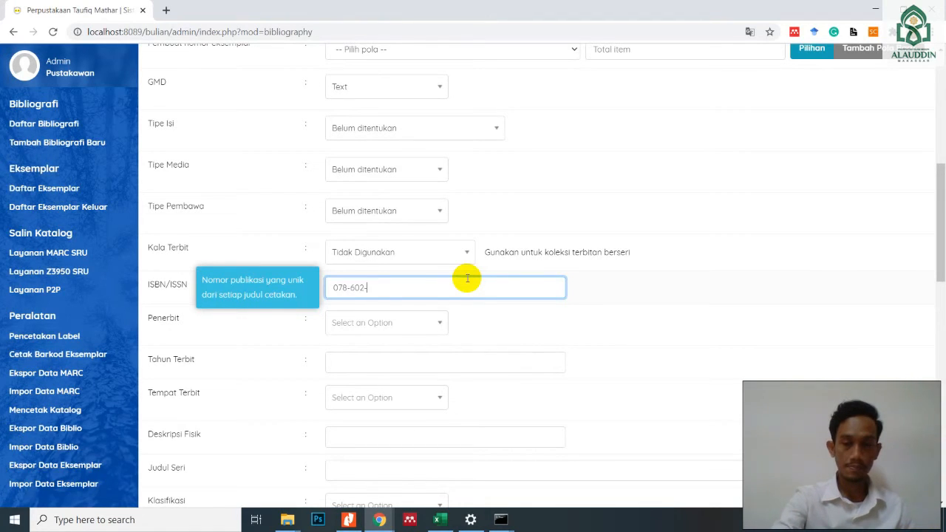
pyautogui.write('8730')
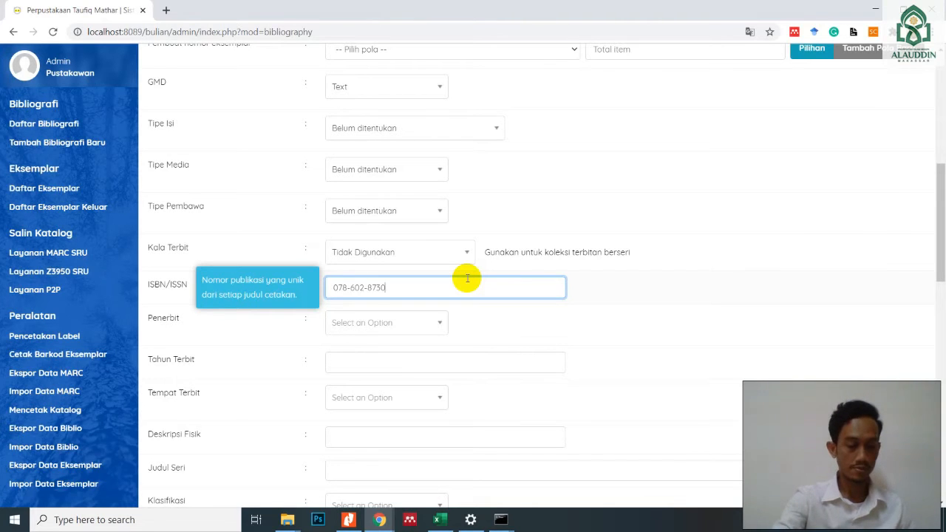
pyautogui.write('-99-0')
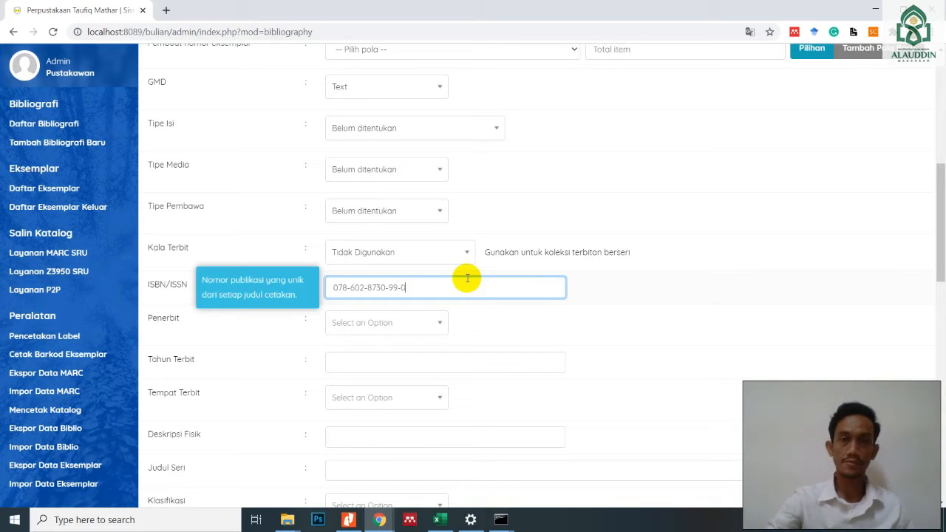
# - Add KENCANA as a new publisher and assign it to the record's Penerbit field
pyautogui.click(428, 328)
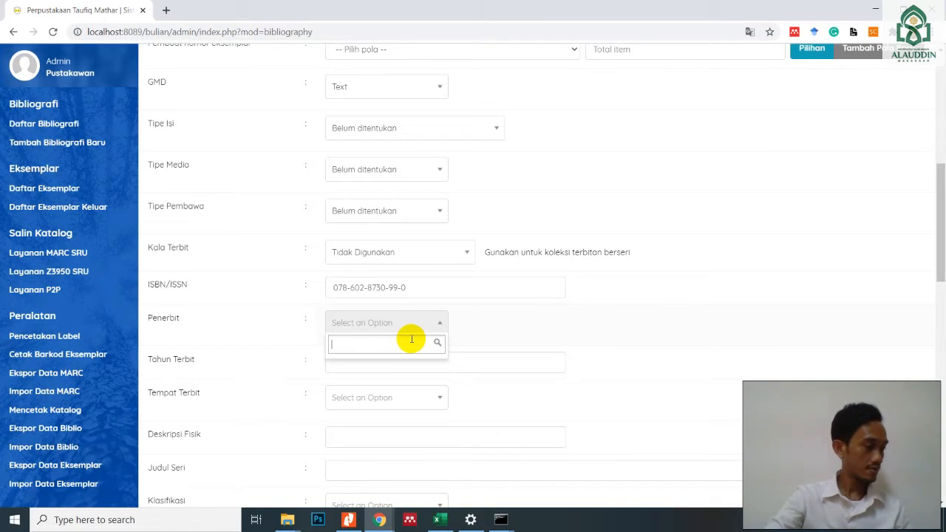
pyautogui.write('KEN')
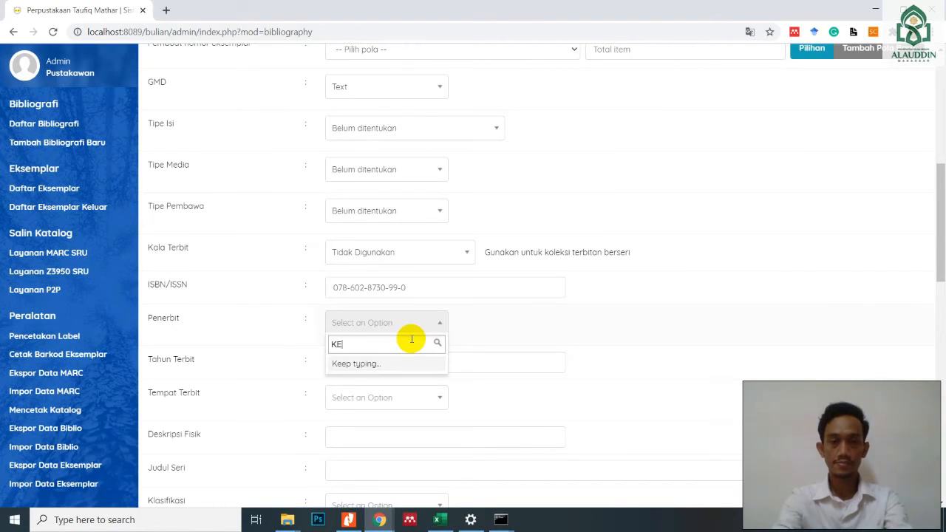
pyautogui.press('BackSpace')
pyautogui.press('BackSpace')
pyautogui.write('en')
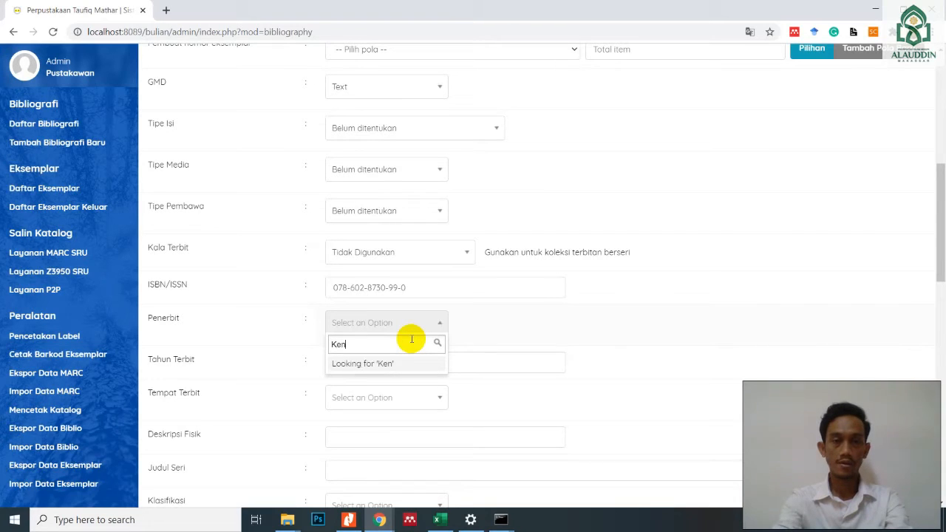
pyautogui.press('BackSpace')
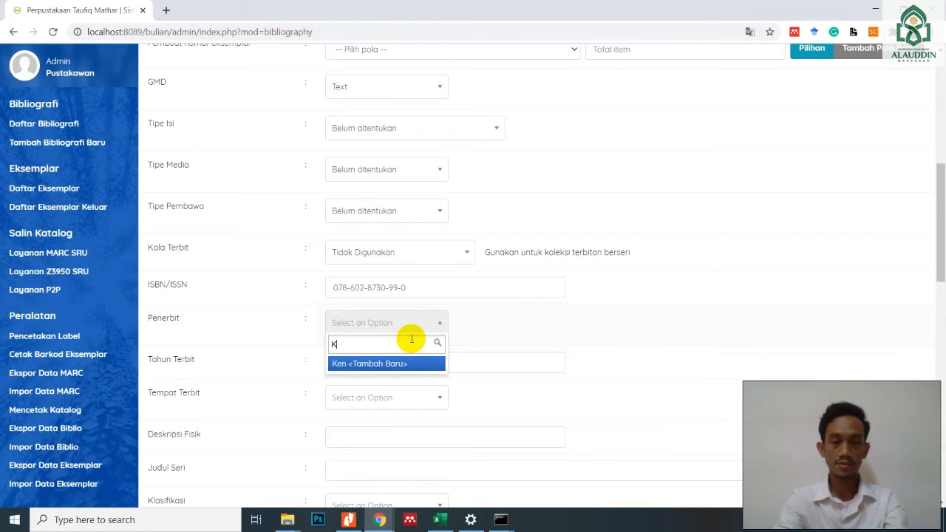
pyautogui.write('ENCANA')
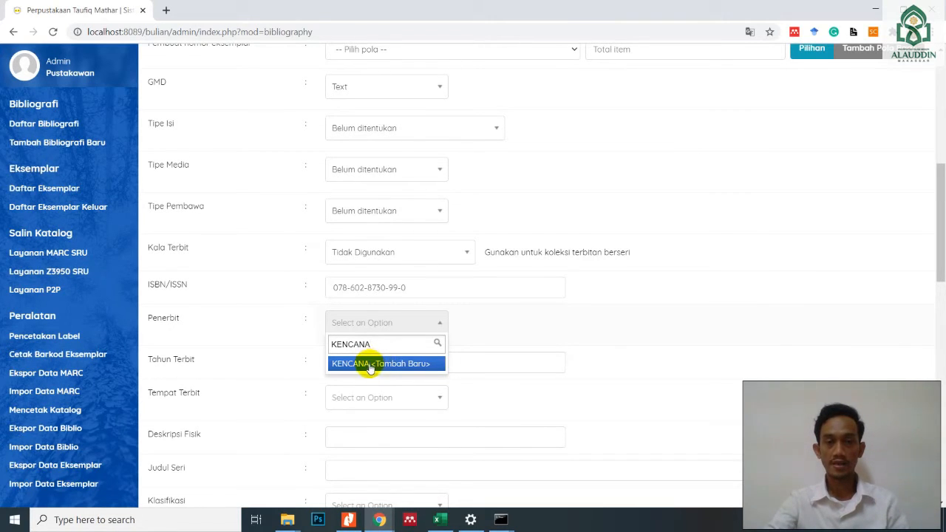
pyautogui.click(401, 364)
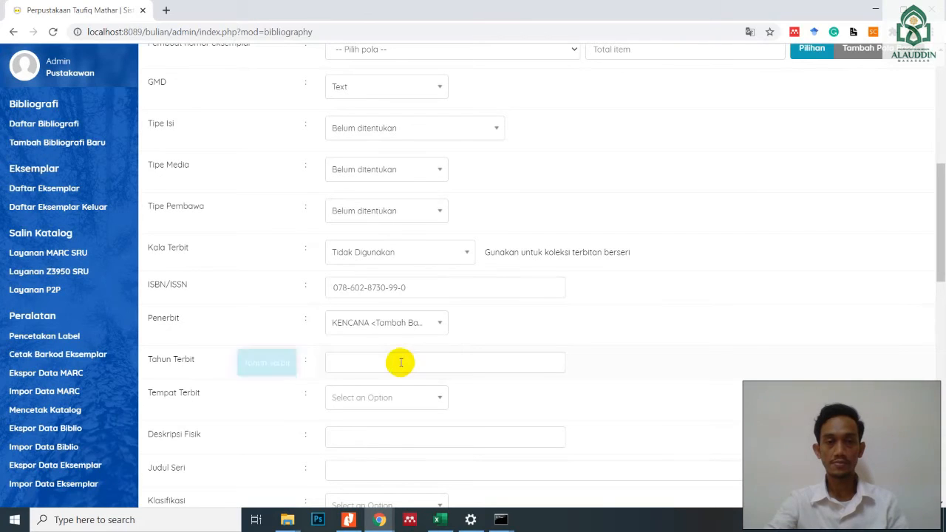
# - Set the publication year to 2015 and add Jakarta as a new place of publication
pyautogui.click(380, 363)
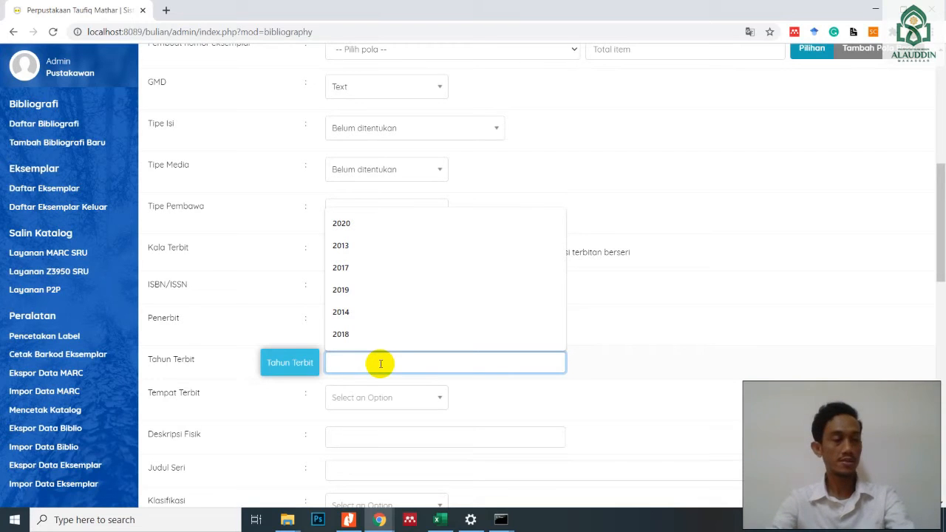
pyautogui.write('2015')
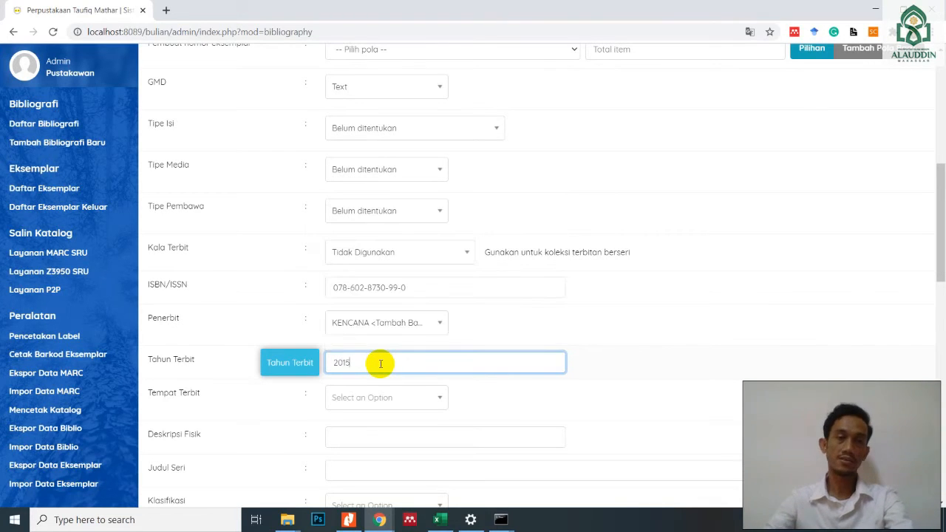
pyautogui.click(441, 400)
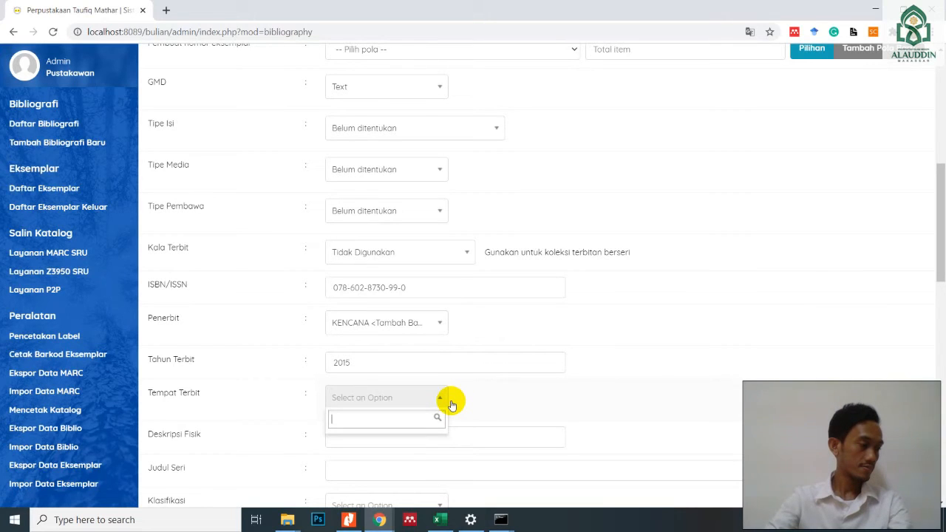
pyautogui.write('Jakarta')
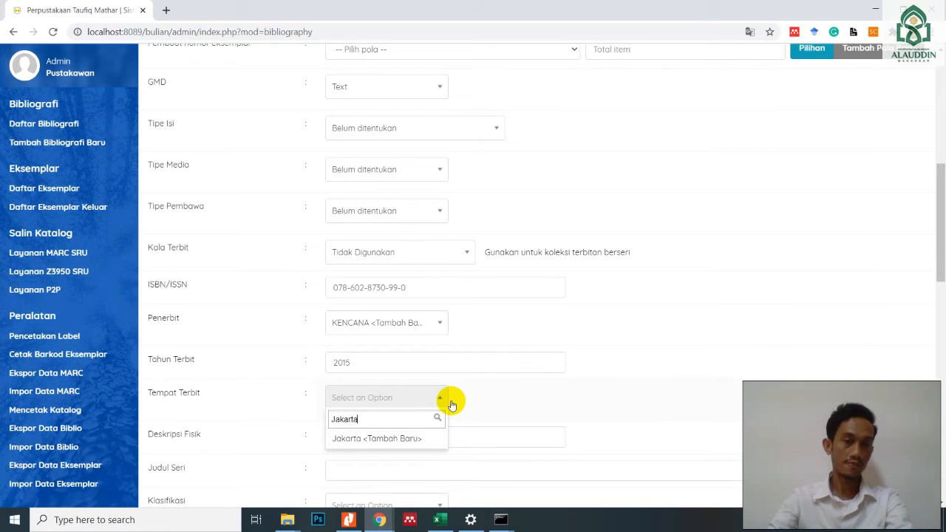
pyautogui.click(373, 440)
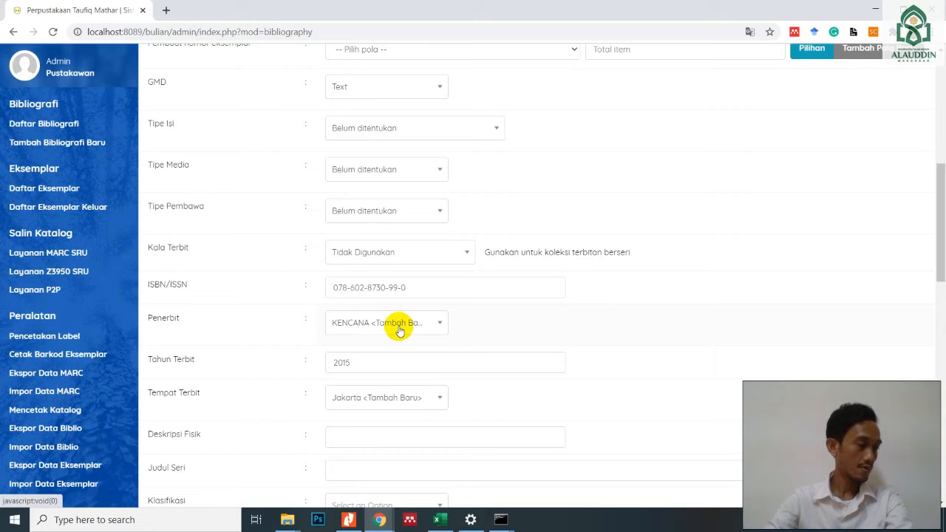
# - Enter 15x23 cm as the Deskripsi Fisik of the bibliographic record
pyautogui.scroll(-2, 443, 362)
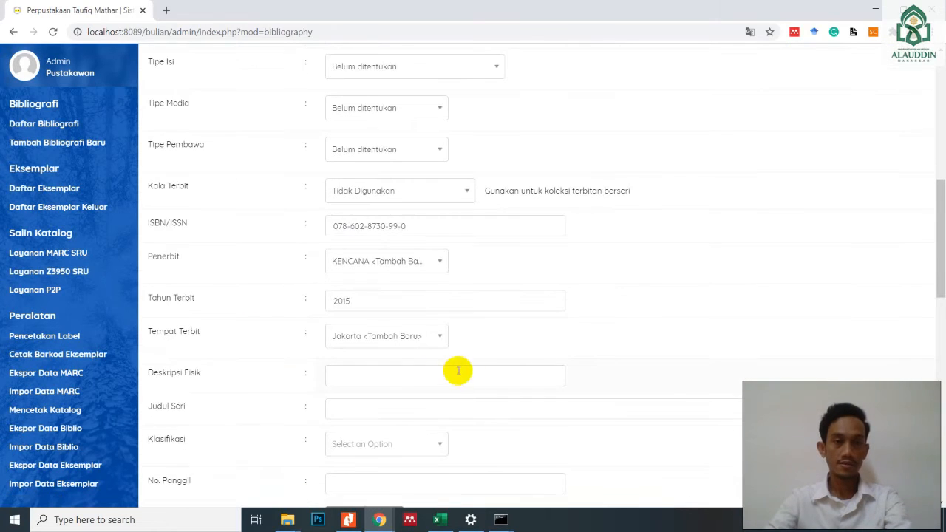
pyautogui.click(417, 313)
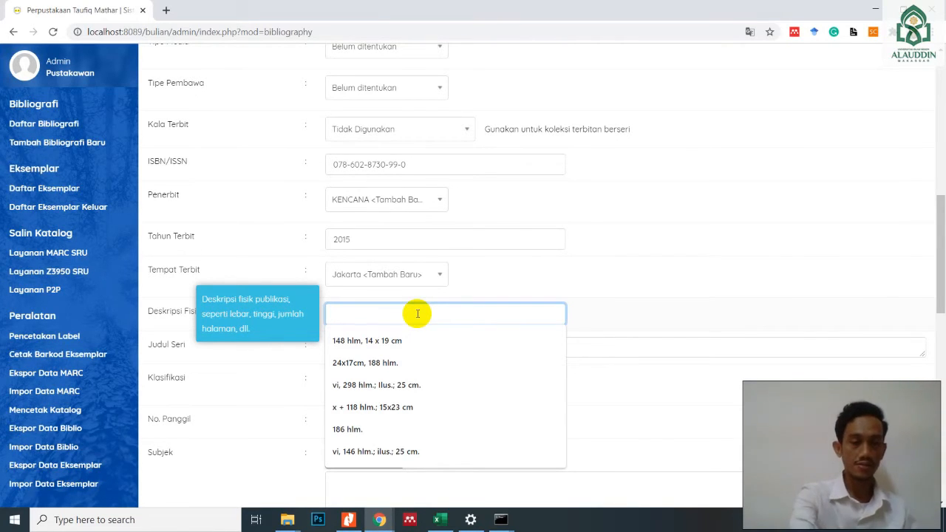
pyautogui.write('1')
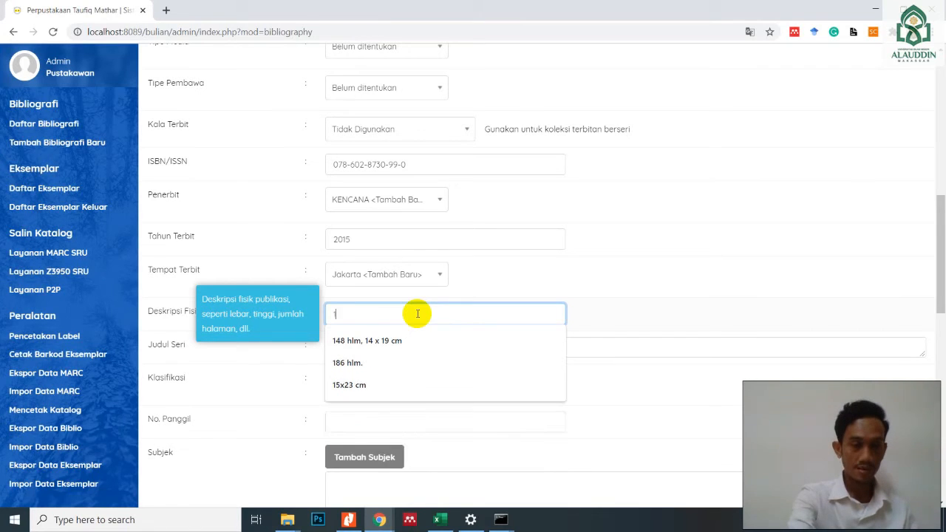
pyautogui.write('5')
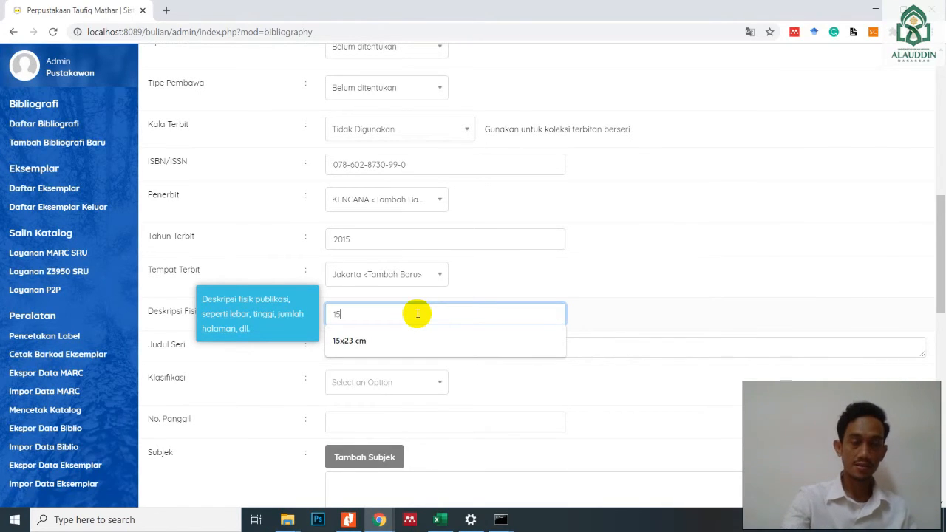
pyautogui.write('x23')
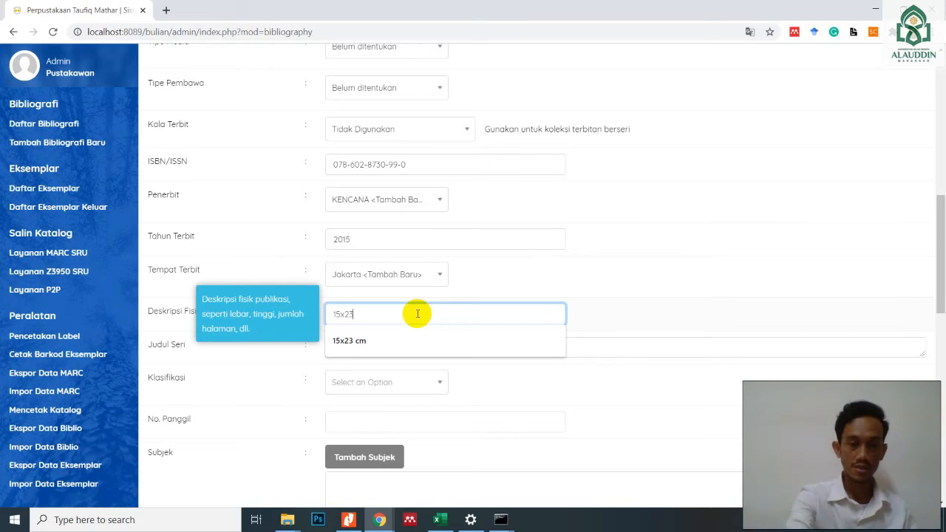
pyautogui.write(' cm')
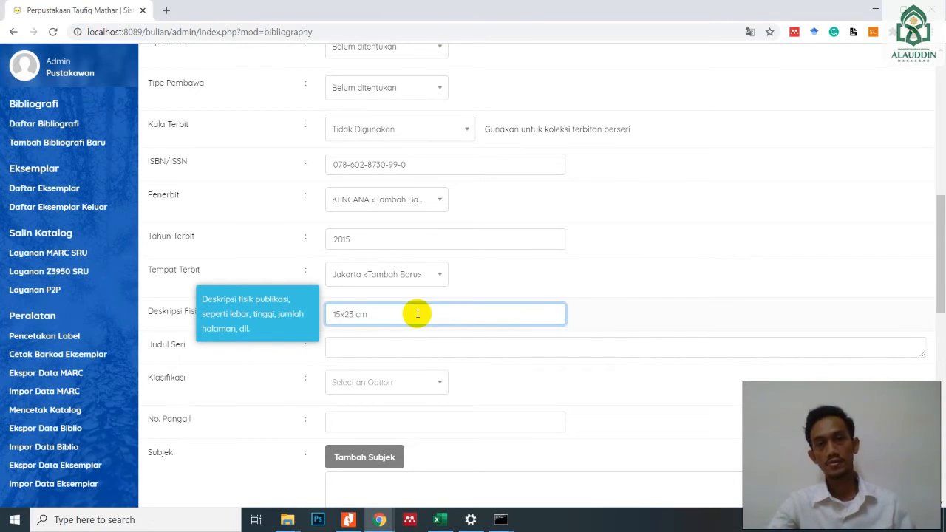
pyautogui.click(430, 350)
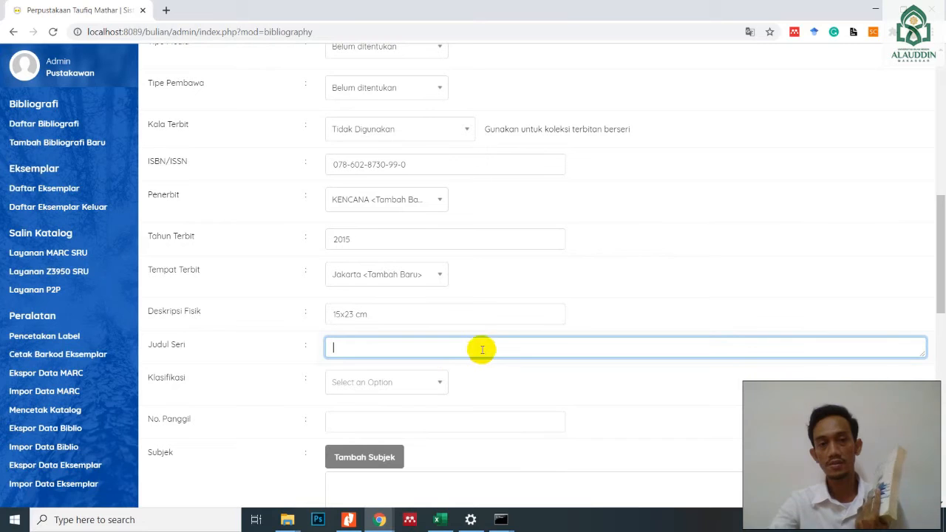
# - Add 001.42 as a new classification and assign it to the record's Klasifikasi field
pyautogui.scroll(-1, 518, 325)
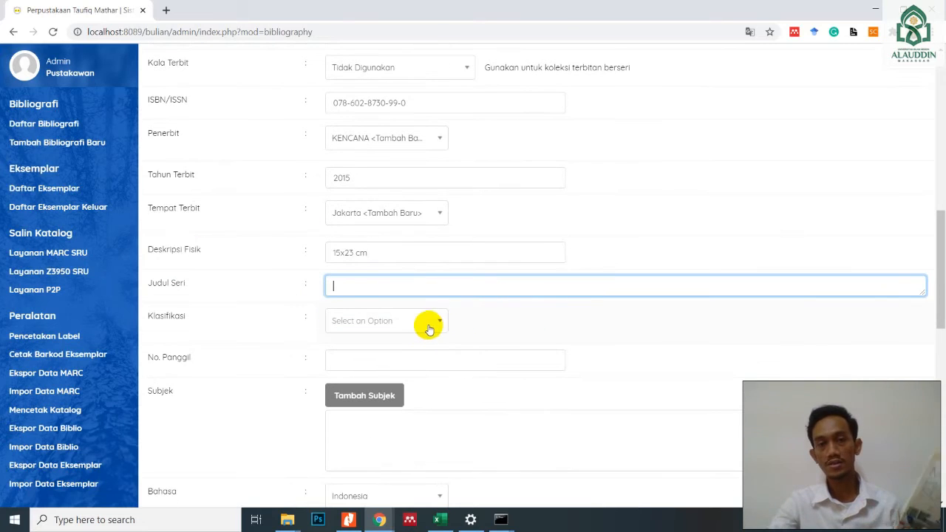
pyautogui.click(428, 326)
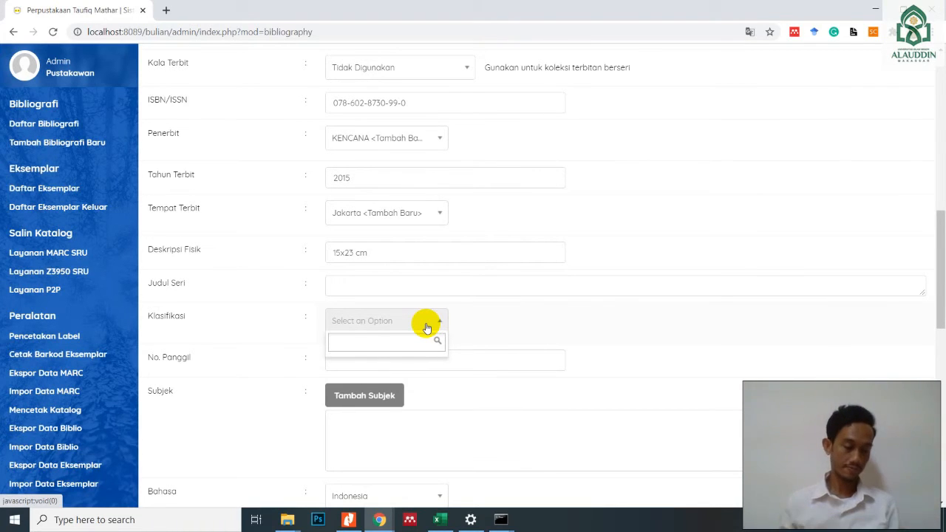
pyautogui.write('001')
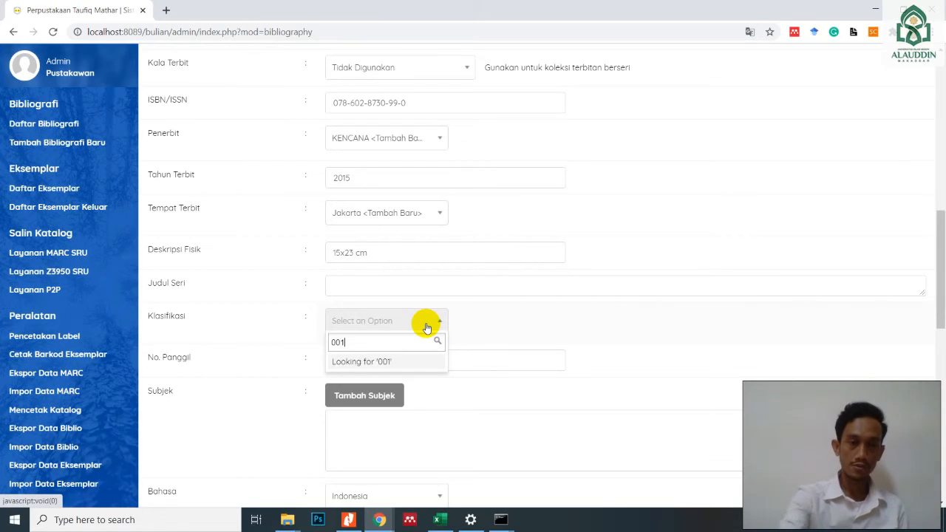
pyautogui.write('.')
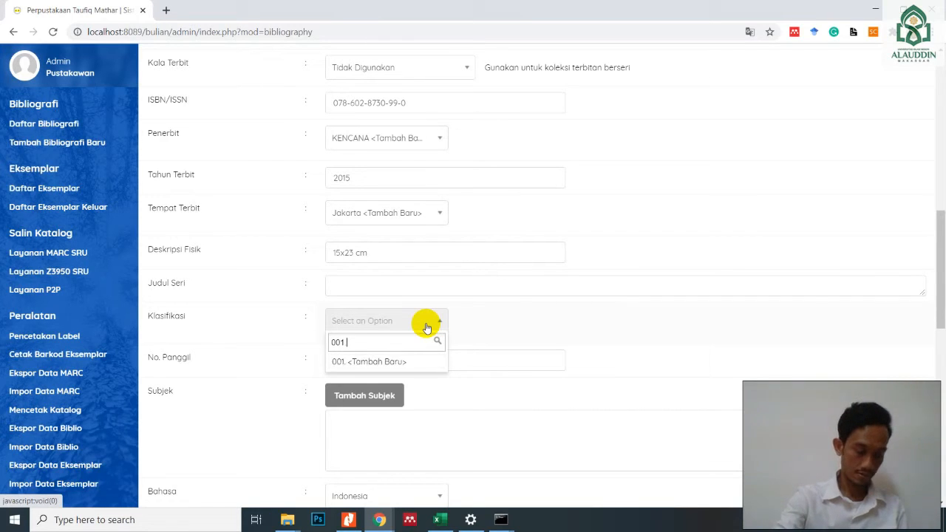
pyautogui.write('42')
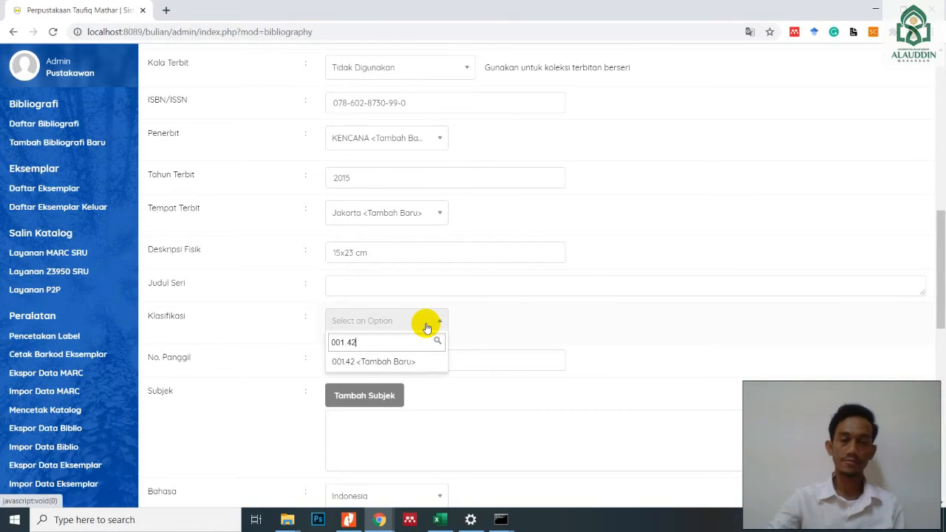
pyautogui.click(411, 363)
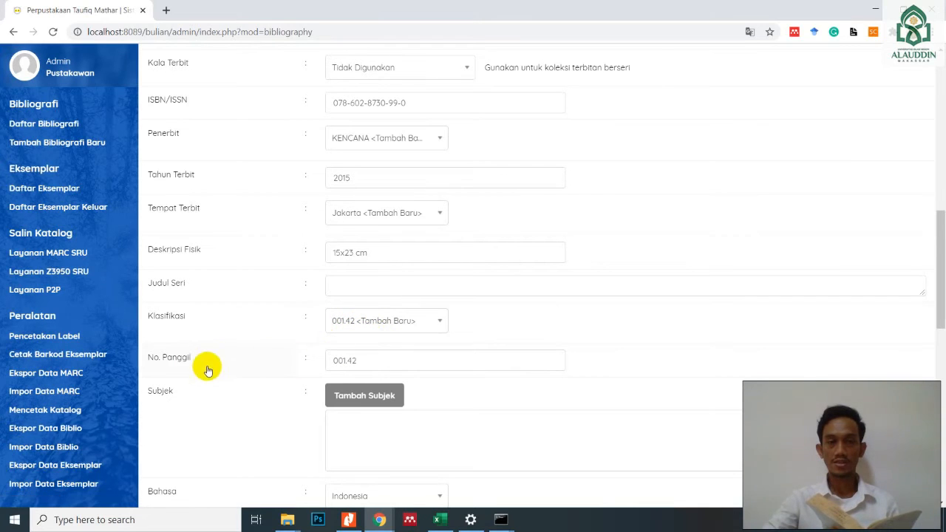
# - Complete the record's No. Panggil so that it reads 001.42 MOR m
pyautogui.moveTo(351, 359)
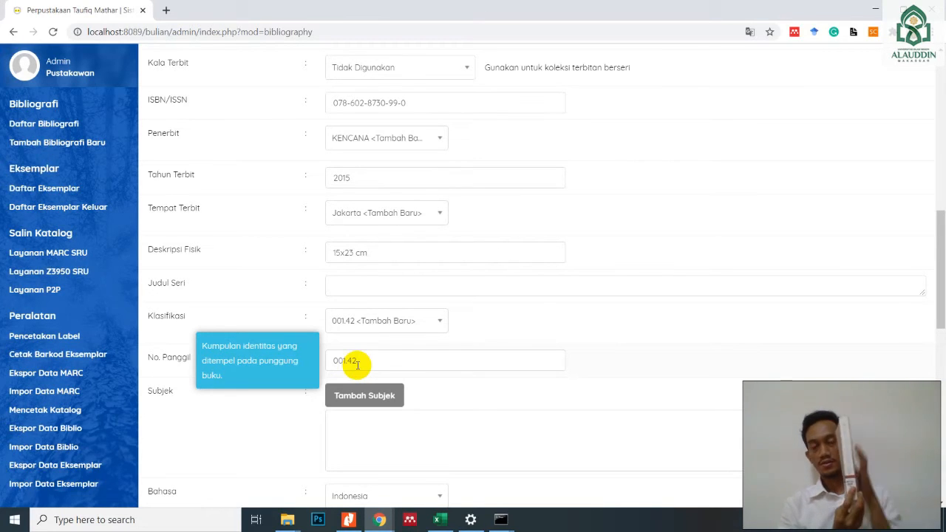
pyautogui.click(363, 360)
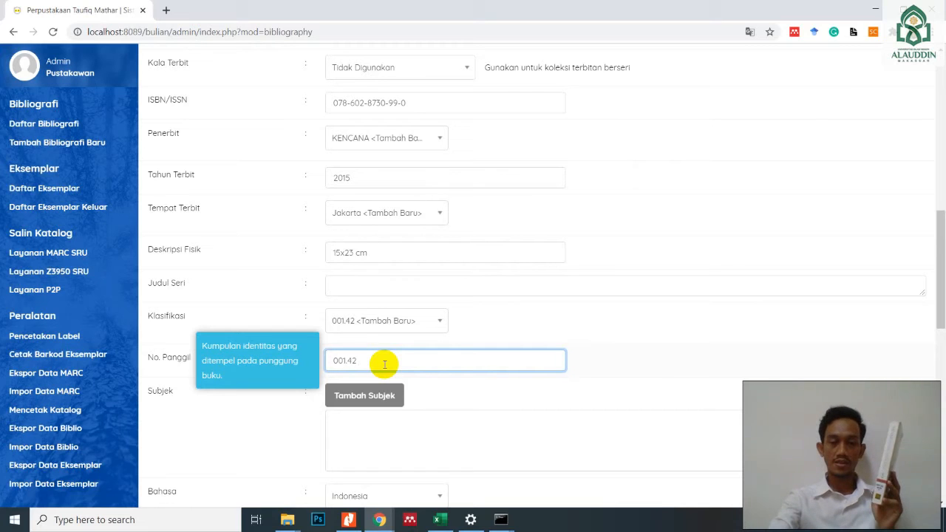
pyautogui.write('MOR')
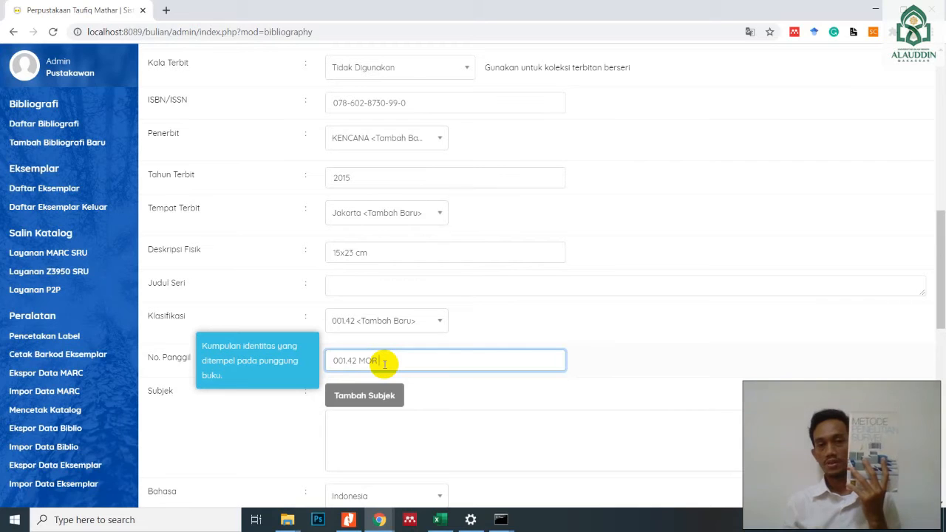
pyautogui.write('m')
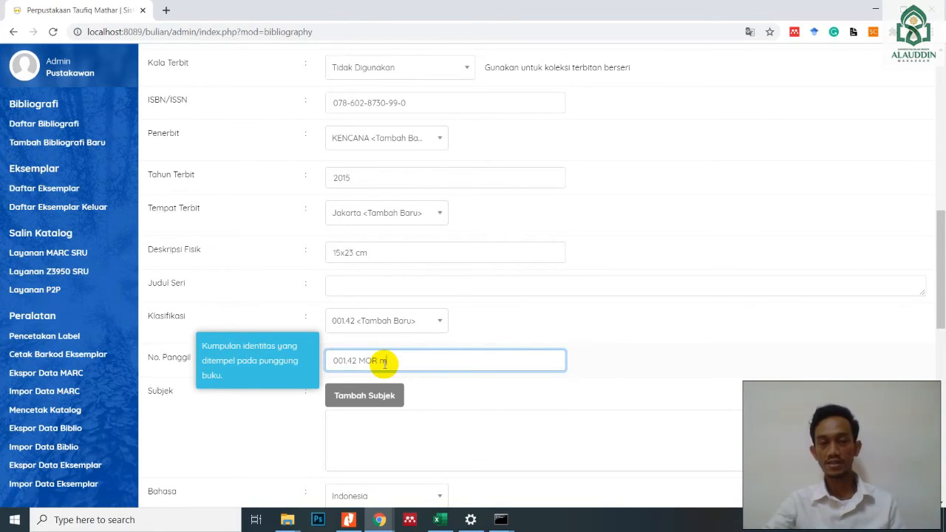
# - Add the new subject Metode penelitian to the record with type Topik and level Utama, and close the subject dialog
pyautogui.scroll(-1, 618, 334)
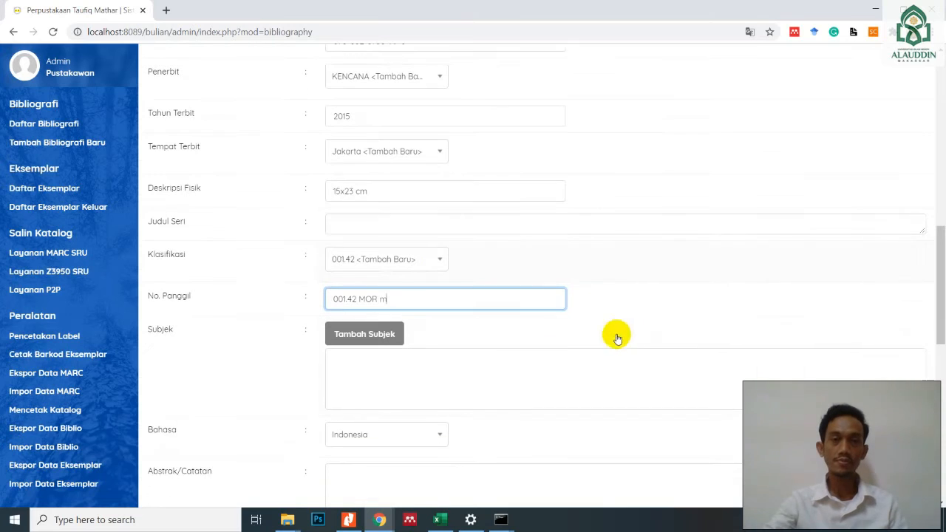
pyautogui.click(368, 334)
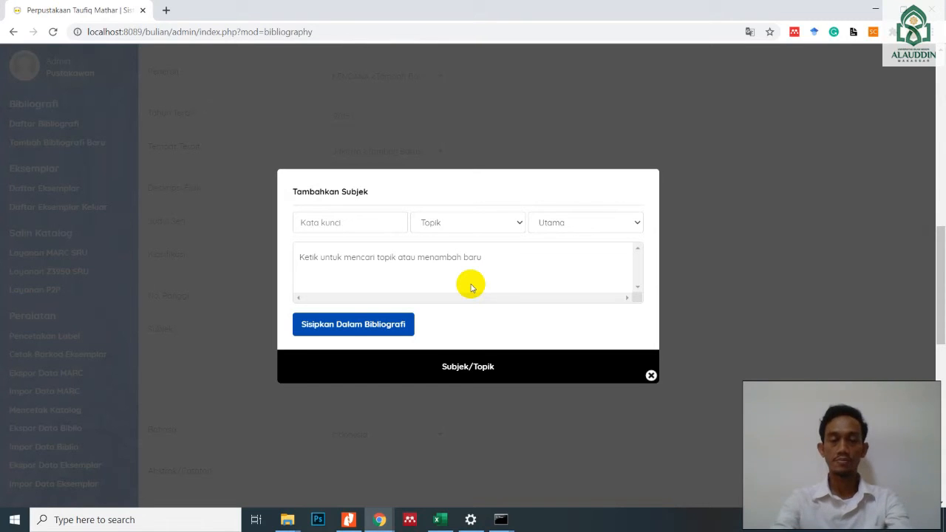
pyautogui.click(348, 225)
pyautogui.write('M')
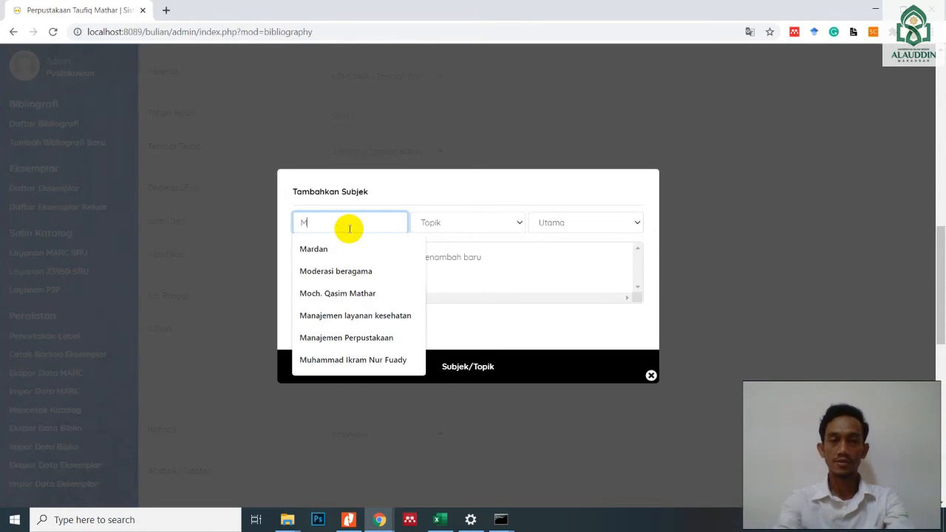
pyautogui.write('etode penelitian')
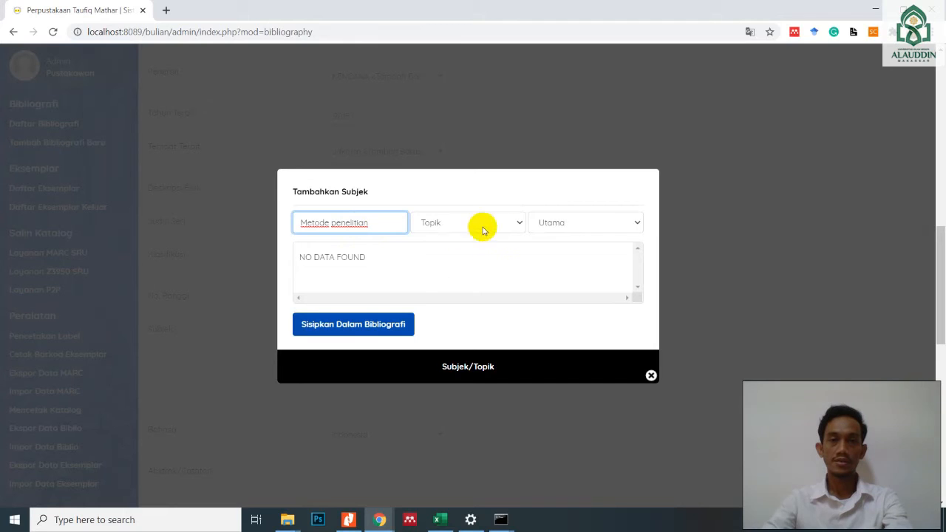
pyautogui.click(519, 224)
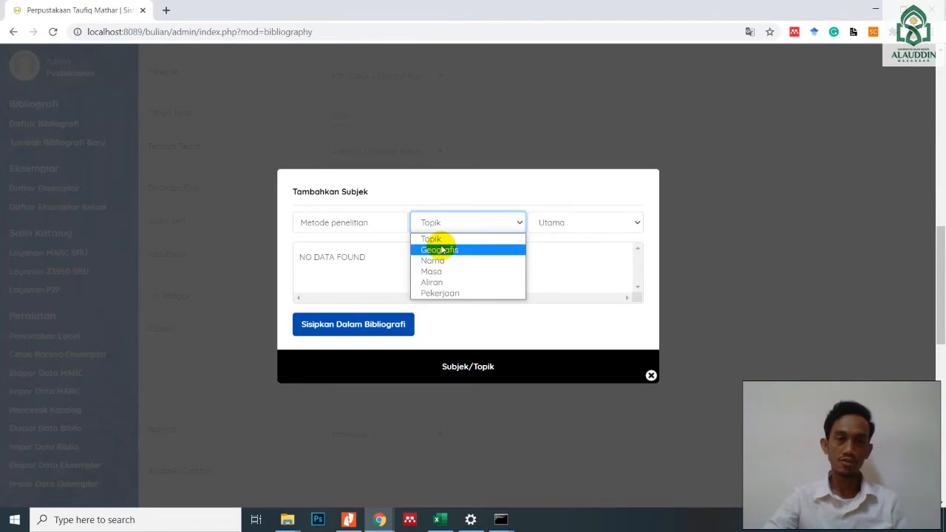
pyautogui.click(460, 239)
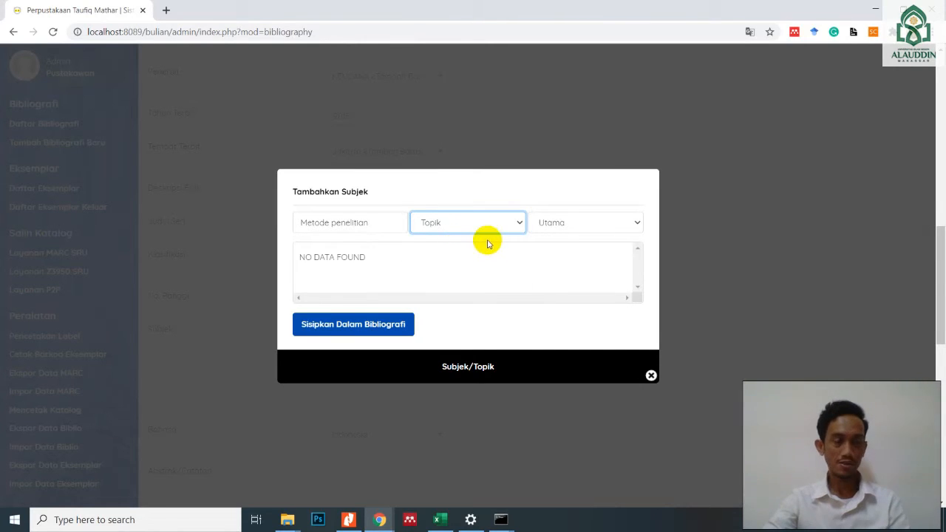
pyautogui.click(636, 224)
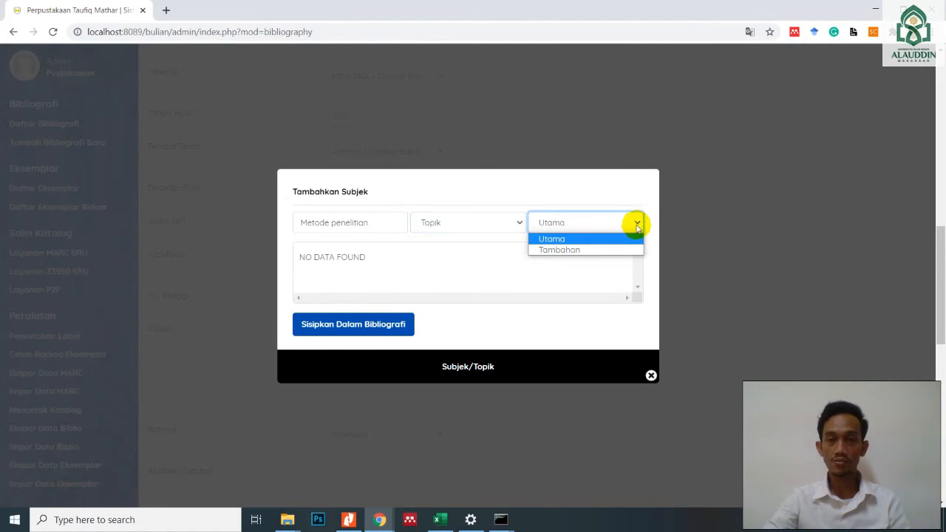
pyautogui.click(563, 241)
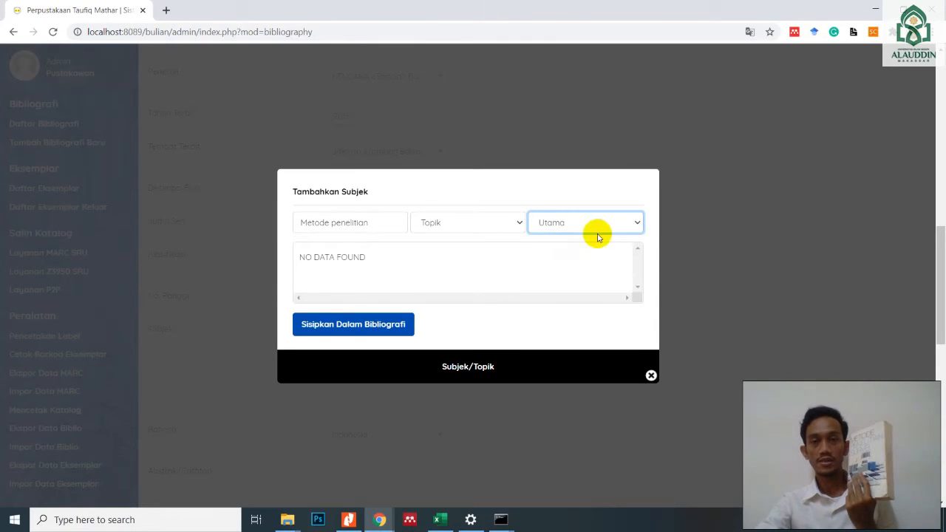
pyautogui.click(364, 332)
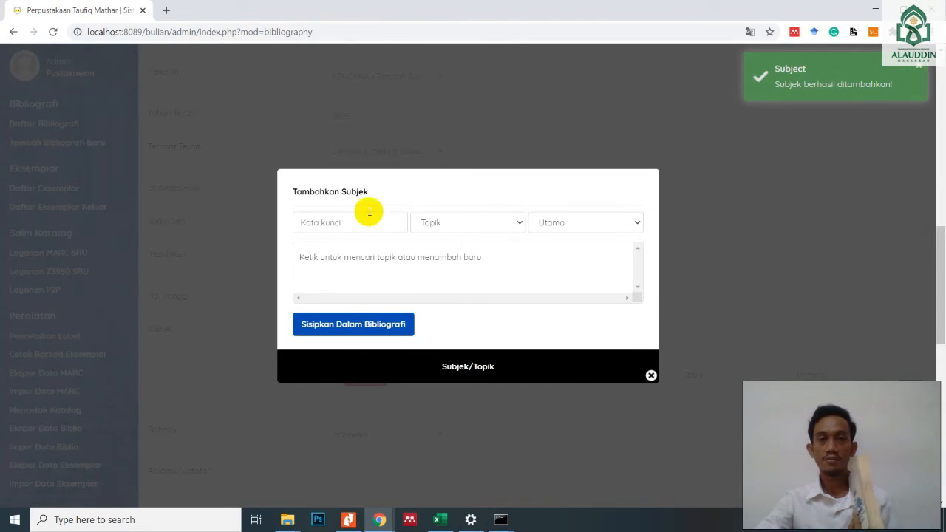
pyautogui.click(356, 218)
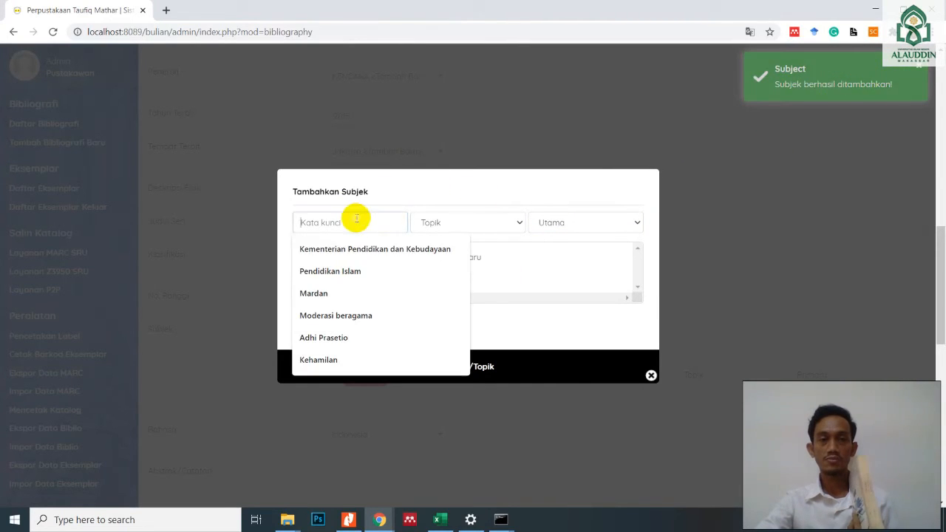
pyautogui.click(506, 252)
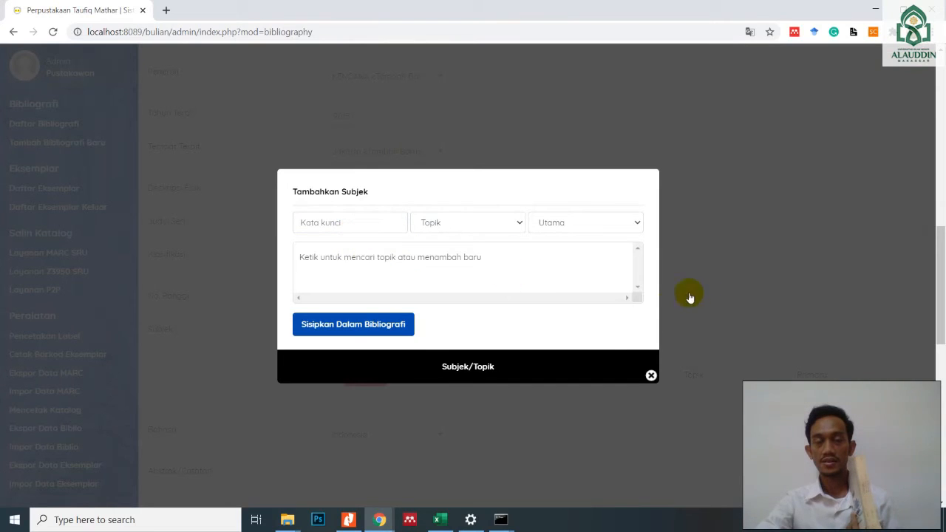
pyautogui.click(650, 377)
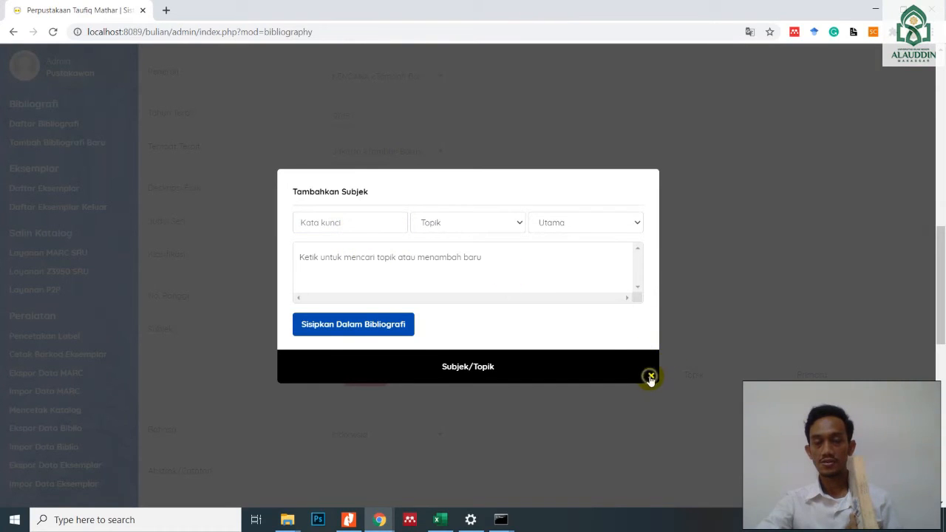
# - Check the language options and choose Indonesia as the record's Bahasa
pyautogui.scroll(-2, 621, 310)
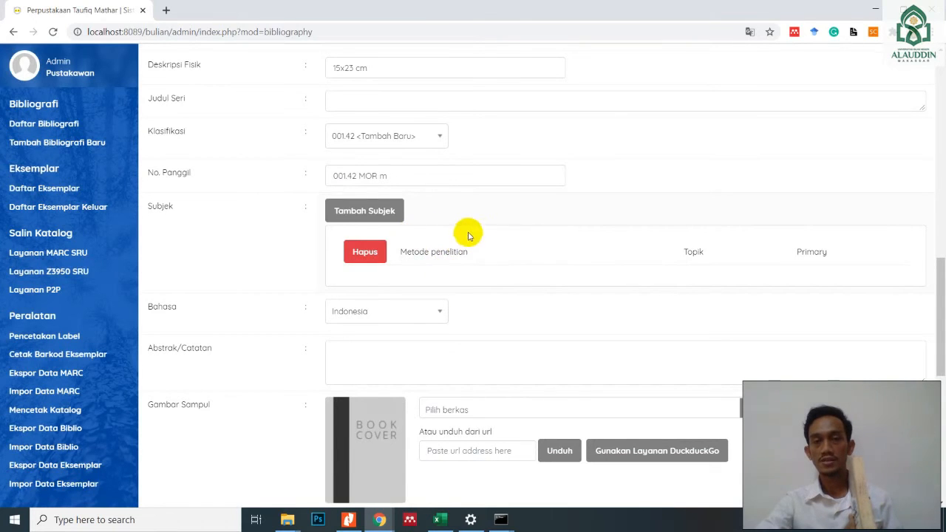
pyautogui.click(437, 313)
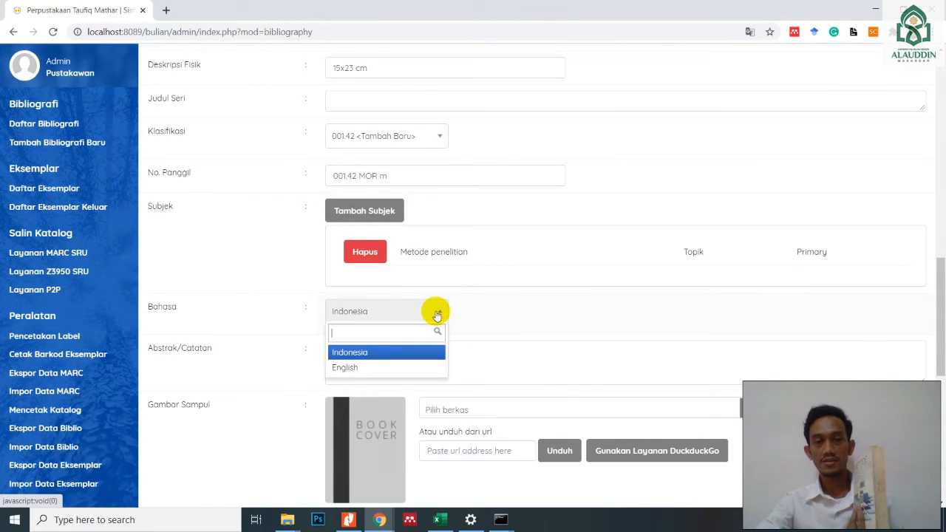
pyautogui.scroll(-2, 437, 314)
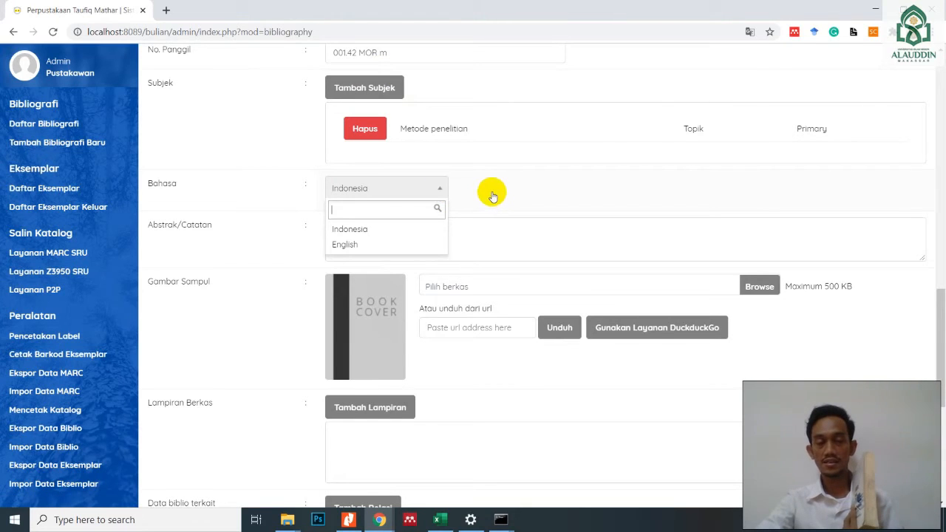
pyautogui.click(362, 231)
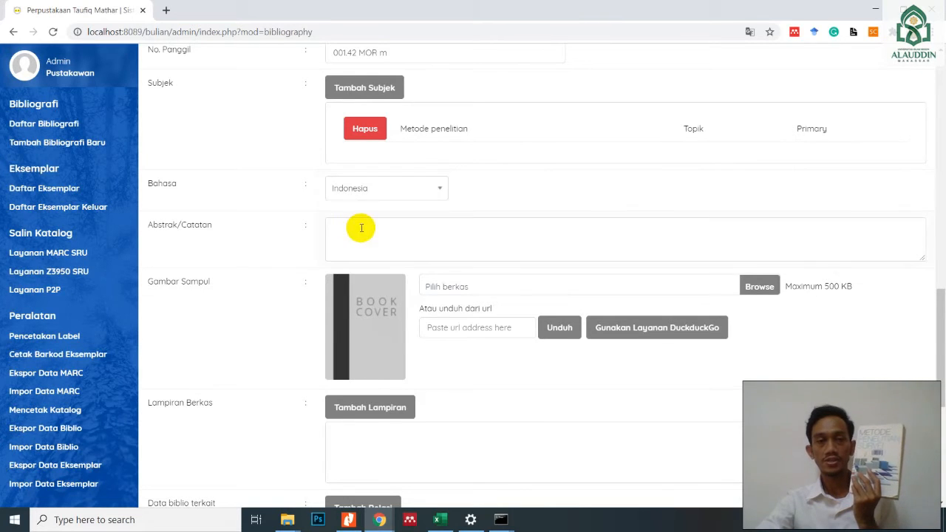
# - Start the Abstrak/Catatan with "Metode penelitian survei merupakan metode yang paling sering digunakan di dunia penelitian untuk memperoleh data dan jawaban terhadap"
pyautogui.click(407, 228)
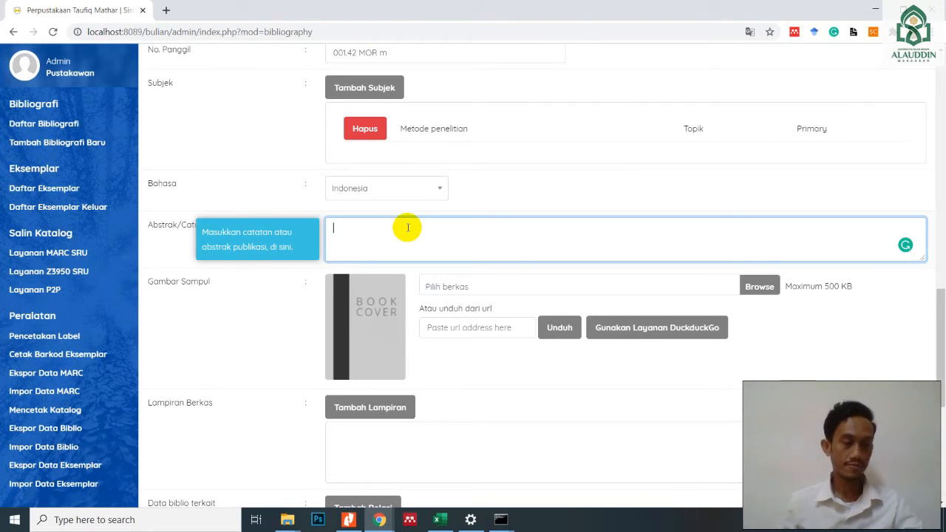
pyautogui.write('tode pene')
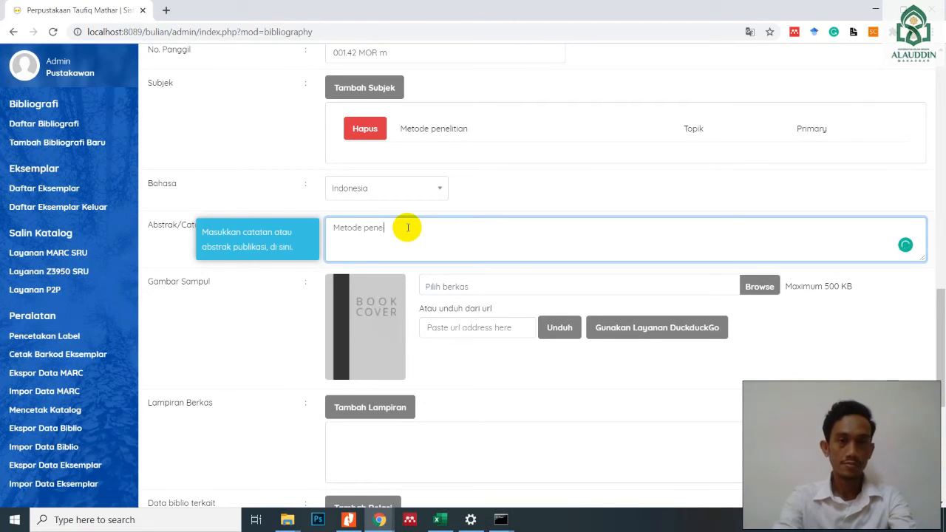
pyautogui.write('litian survei merupakan meto')
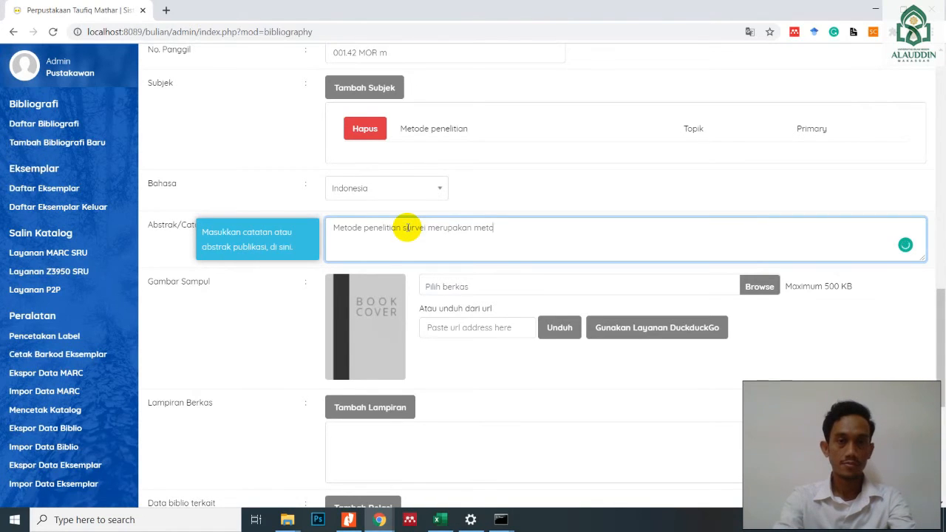
pyautogui.write('de yang paling sering digunakan')
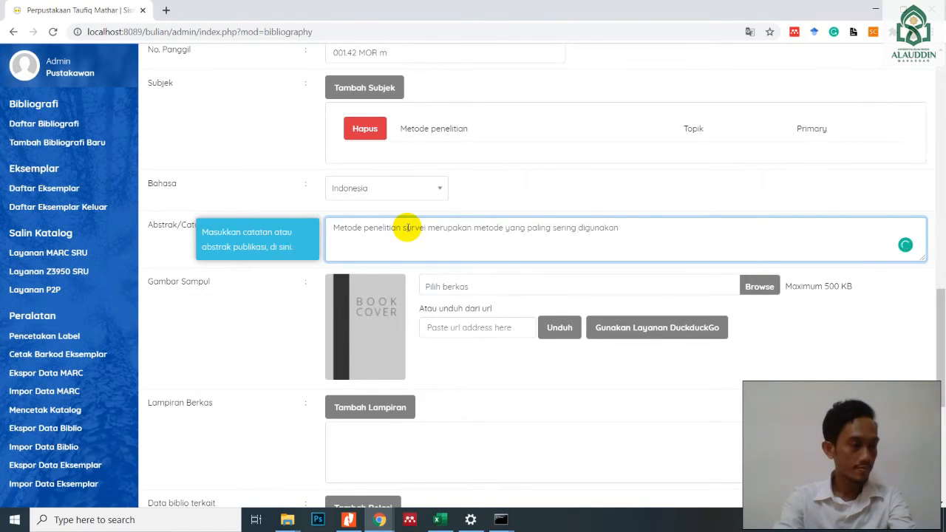
pyautogui.write(' di dunia penel')
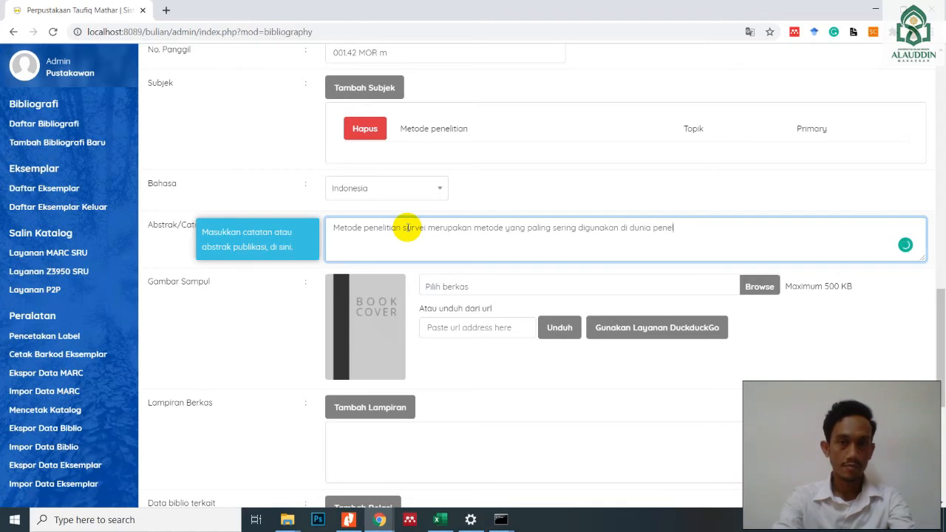
pyautogui.write('itian untuk memperoleh data d')
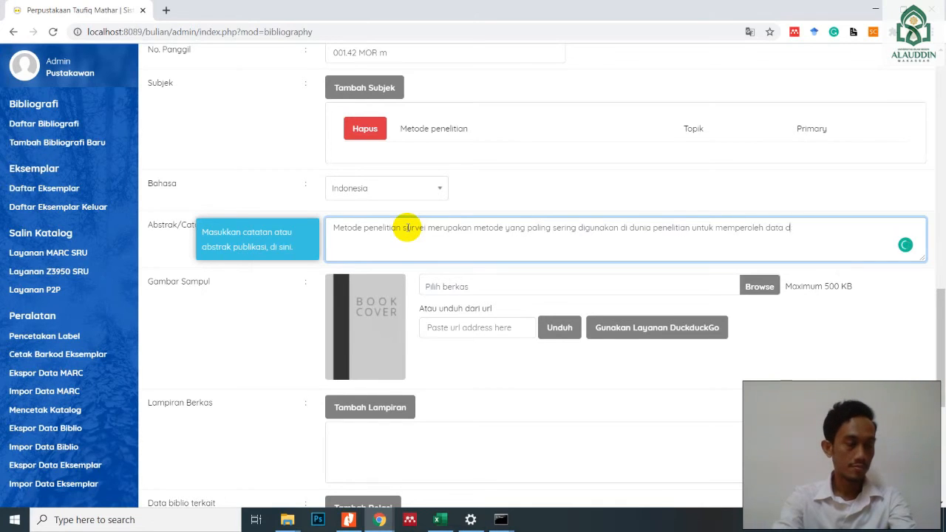
pyautogui.write('an jawaban terhadap berbagai pertanyaan dari berbagai disiplin ilmu pengetahuan, terutama mengenai')
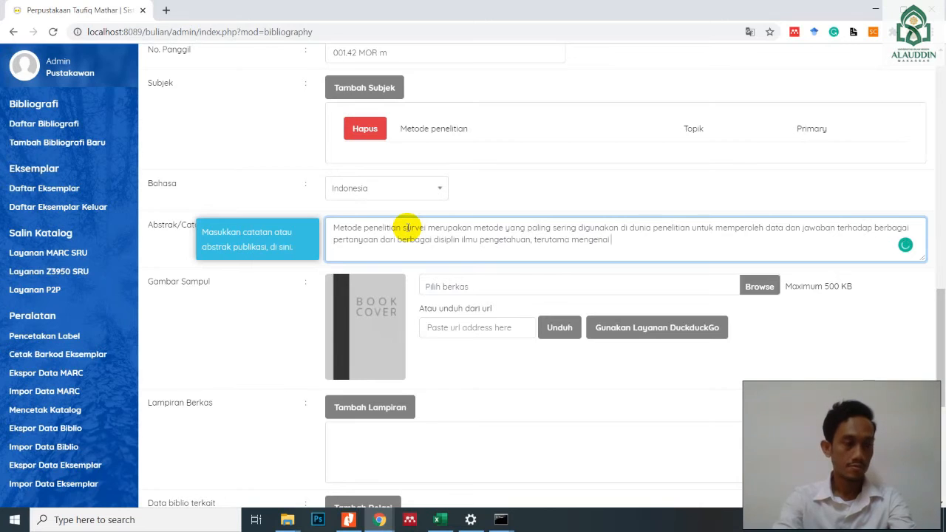
pyautogui.write('sosial-kemasyarakata')
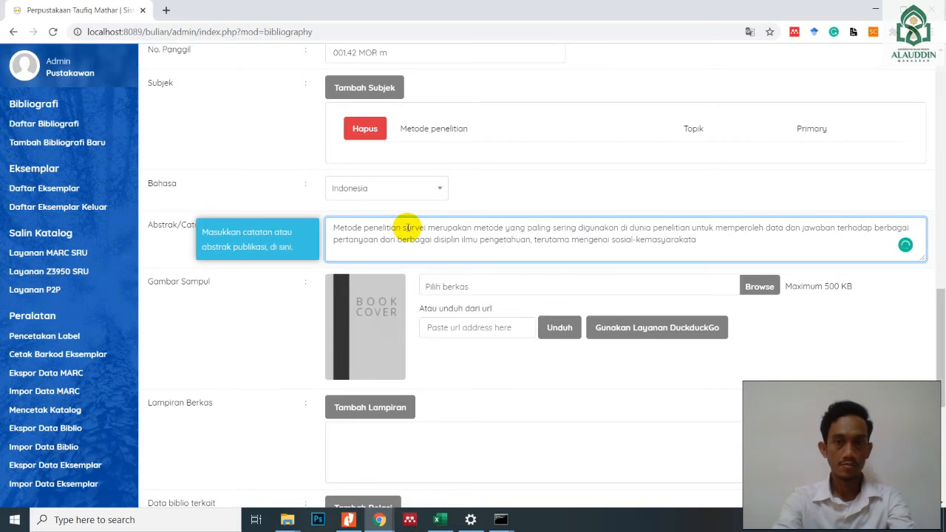
pyautogui.write('n. Para peneliti yang b')
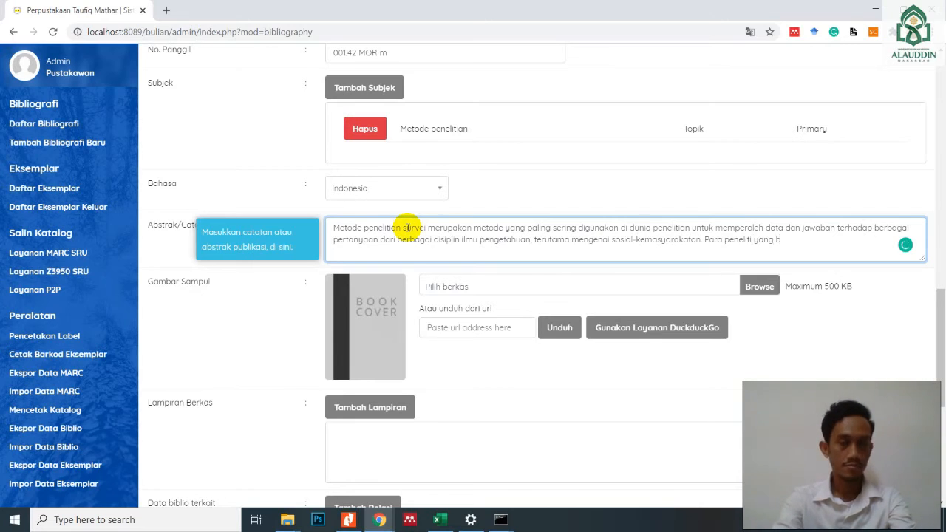
pyautogui.write('ergelut di bidang ilmu politik, ekonomi, pertanian, komunikasi')
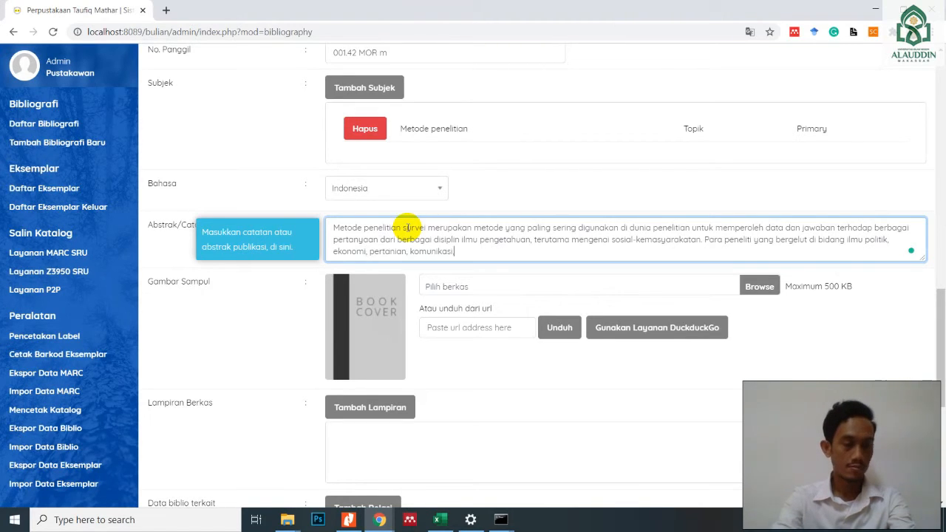
pyautogui.write(' hingga keagamaan menggunakan metoder u')
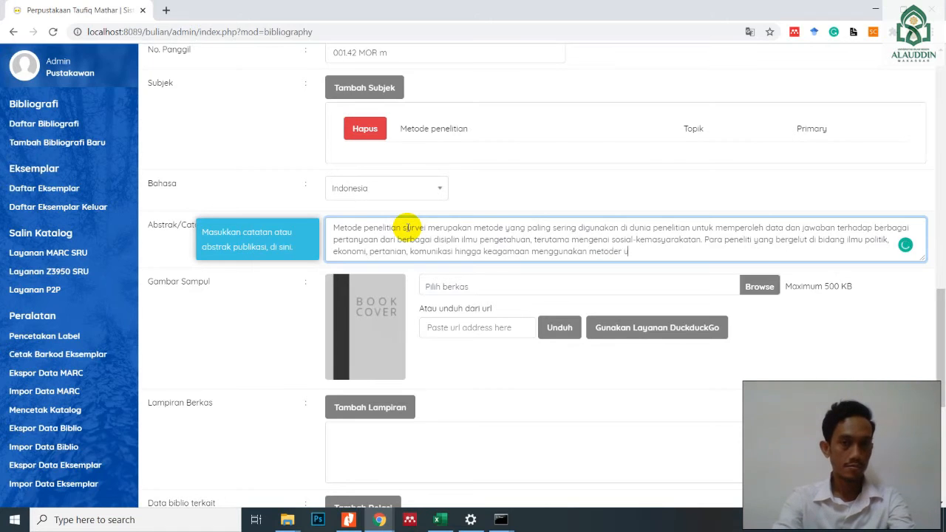
pyautogui.press('BackSpace')
pyautogui.press('BackSpace')
pyautogui.press('BackSpace')
pyautogui.write(' survei untuk ber')
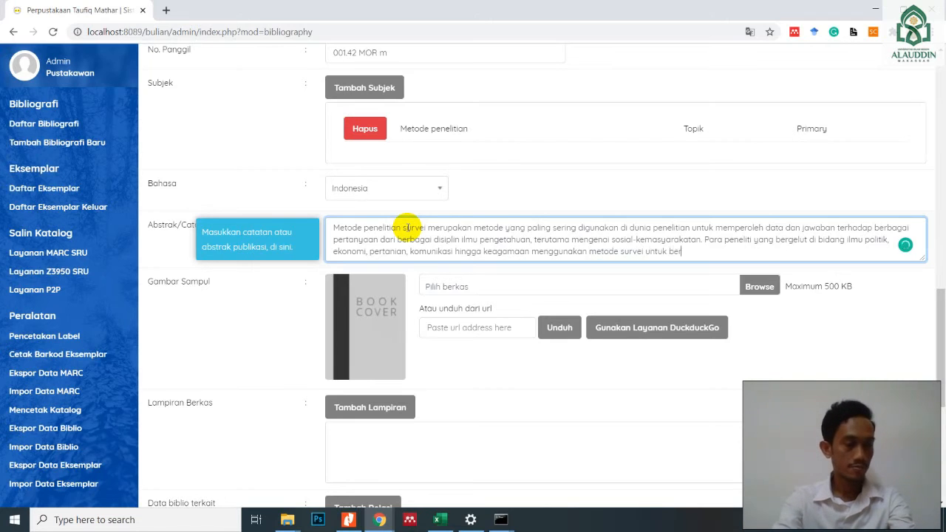
pyautogui.write('bagai tujuan ilmiah. Dengan d')
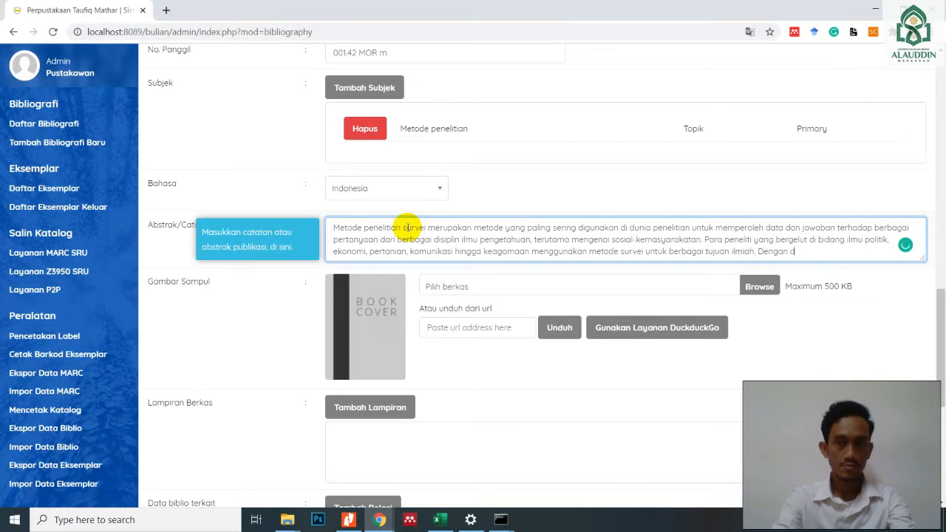
pyautogui.write('emikian, penelitian survei menjadi "tulang punggung" perkem')
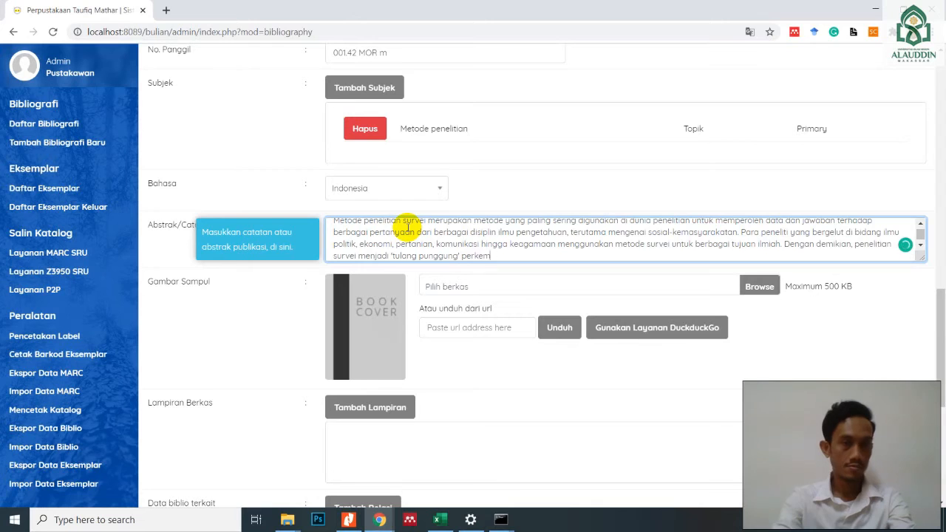
pyautogui.write('bangan berbagai disiplin ilmu pengetahuan tersebut.')
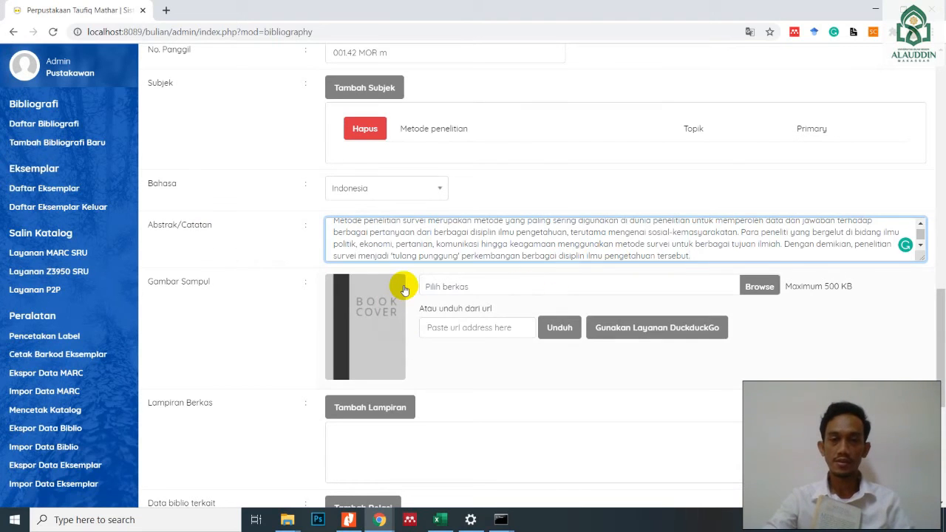
# - End the abstract with "Dengan demikian, penelitian survei menjadi 'tulang punggung' perkembangan berbagai disiplin ilmu pengetahuan tersebut."
pyautogui.scroll(-1, 403, 286)
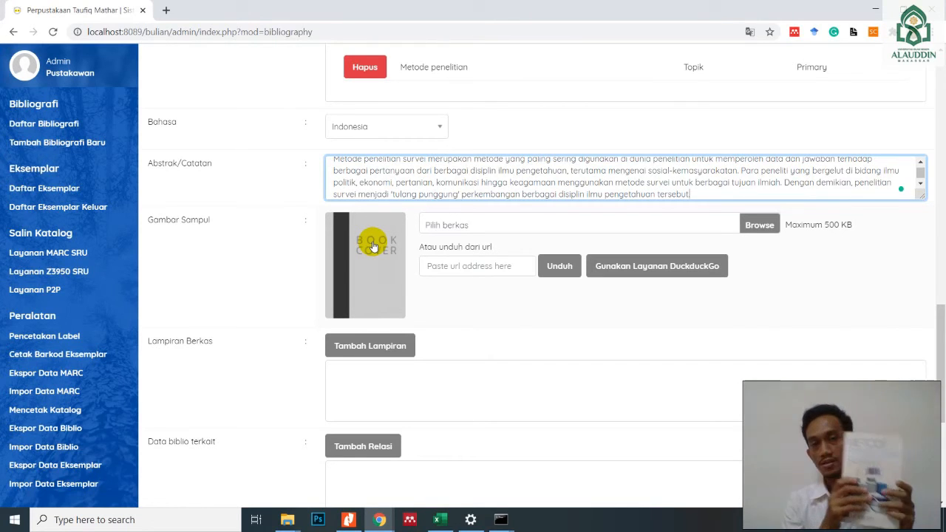
pyautogui.write('.')
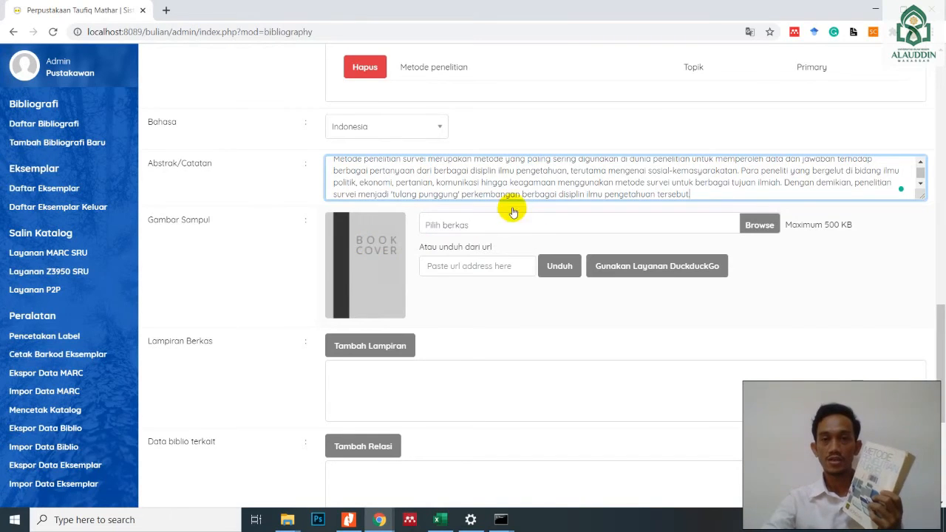
# - Examine the Gambar Sampul size limit and the ways to supply a cover from a local file or a URL, without choosing one
pyautogui.moveTo(817, 226); pyautogui.dragTo(843, 225)
pyautogui.click(835, 229)
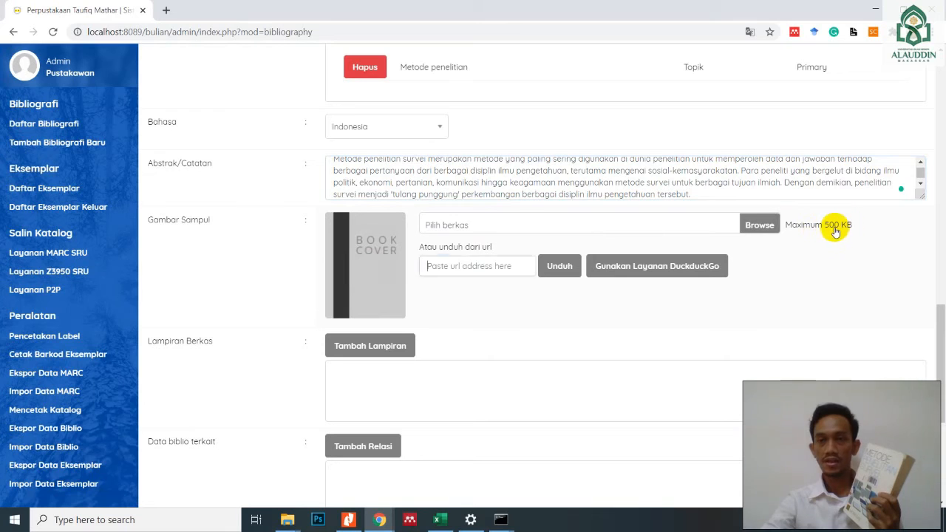
pyautogui.click(758, 226)
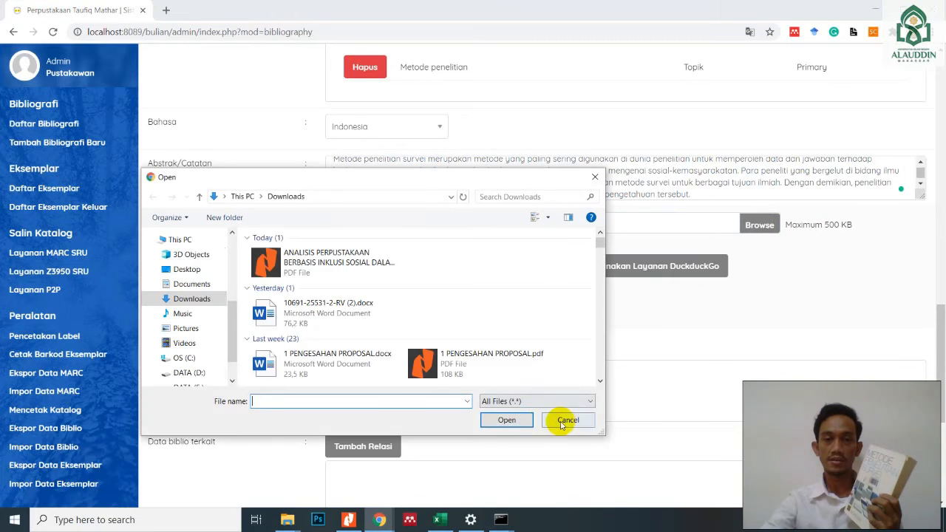
pyautogui.click(566, 420)
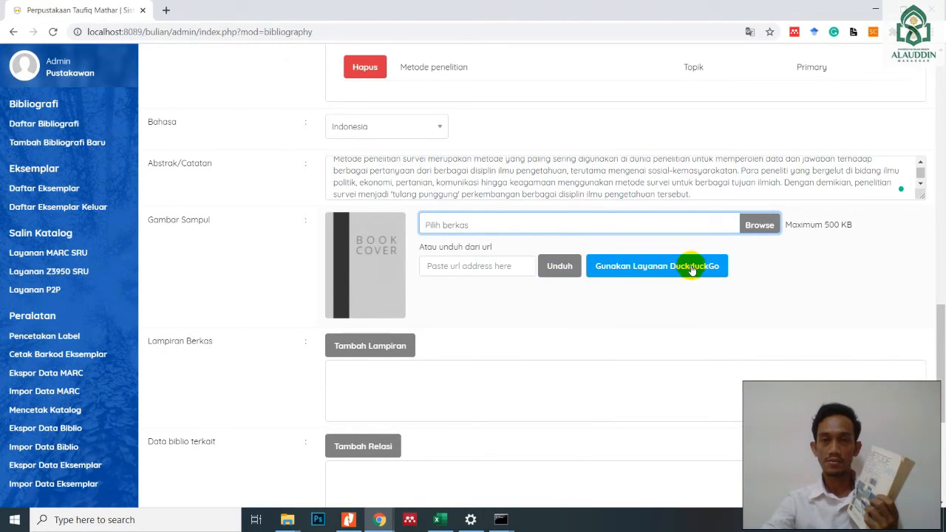
pyautogui.click(479, 271)
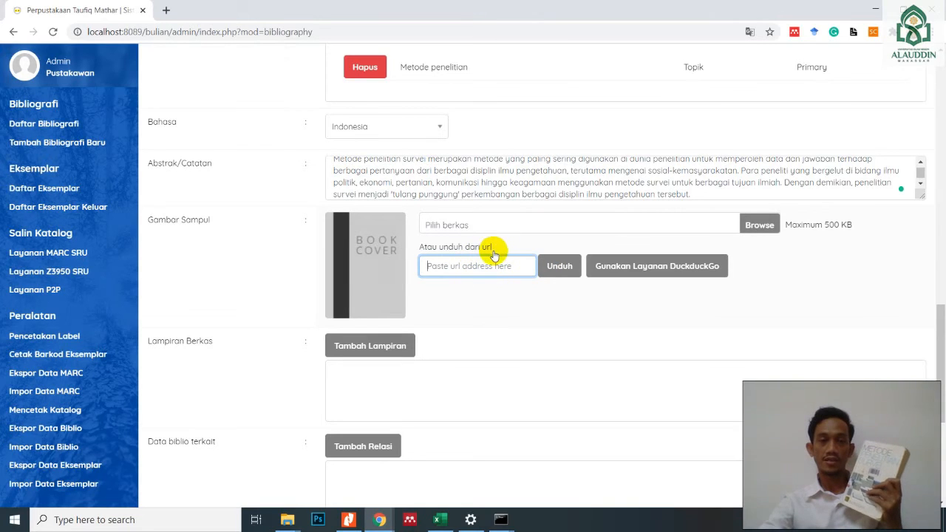
# - Open the record's file attachment form, check the Direktori Repositori choices and the remaining fields, and close it without uploading
pyautogui.scroll(-1, 471, 332)
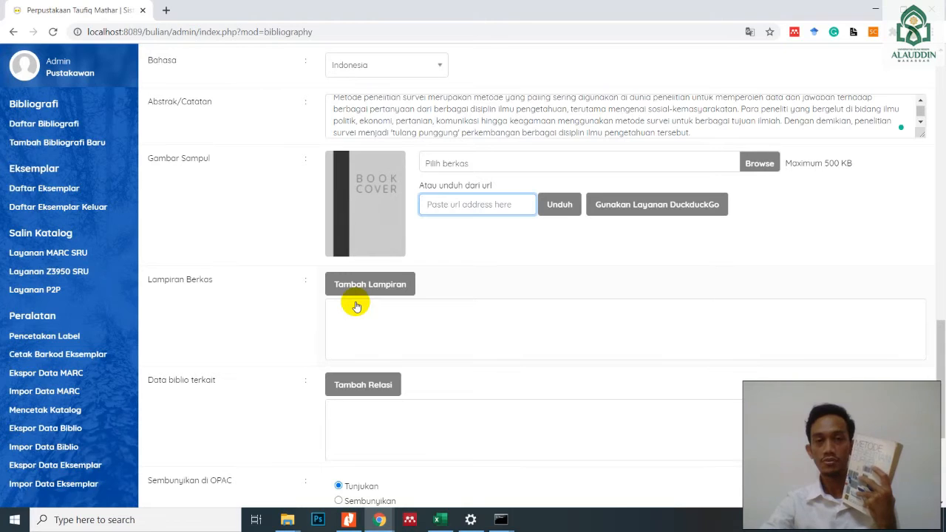
pyautogui.click(362, 287)
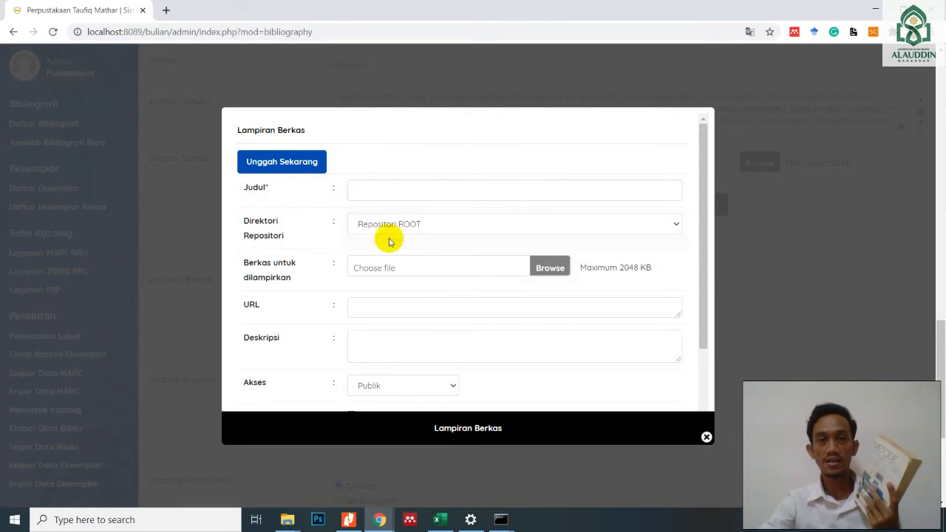
pyautogui.click(417, 228)
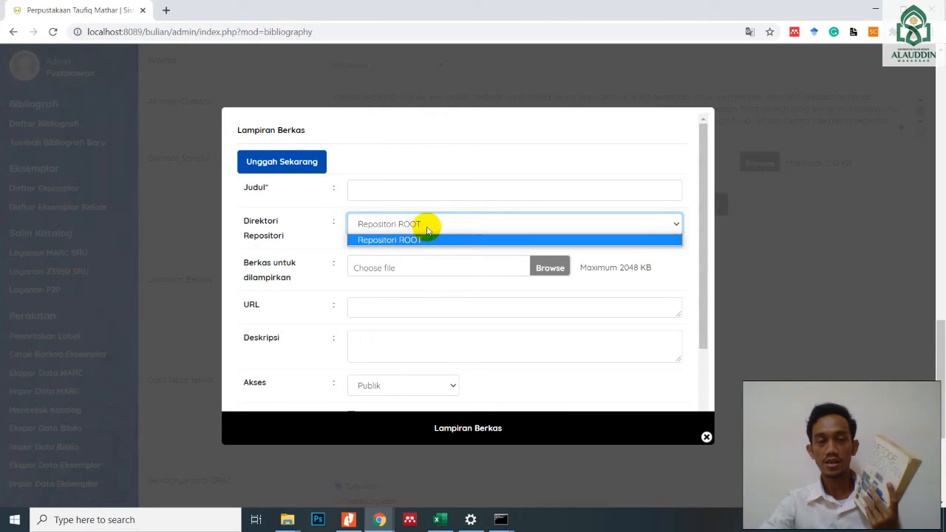
pyautogui.click(425, 230)
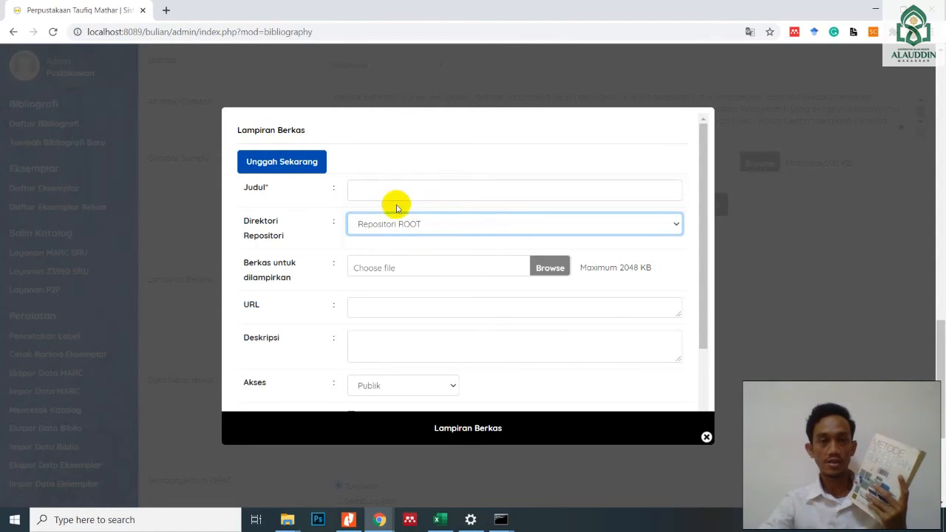
pyautogui.scroll(-1, 429, 298)
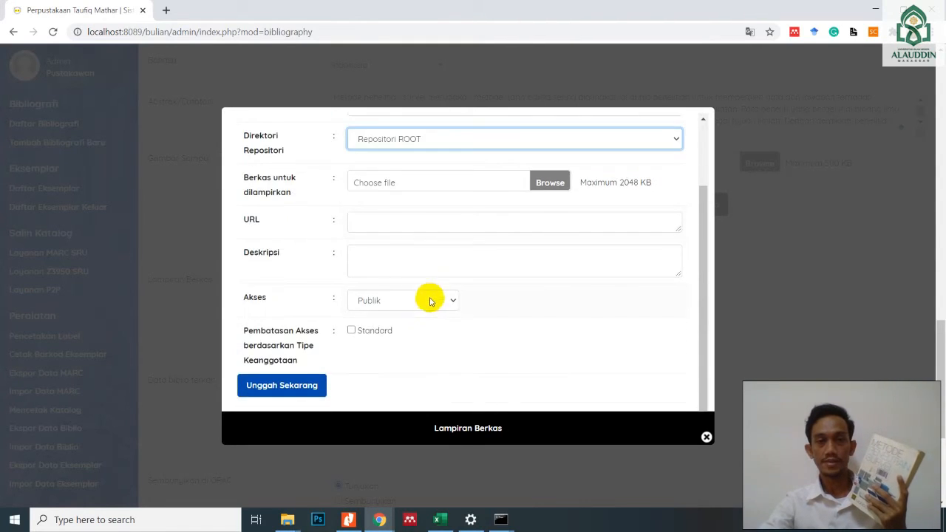
pyautogui.scroll(2, 428, 298)
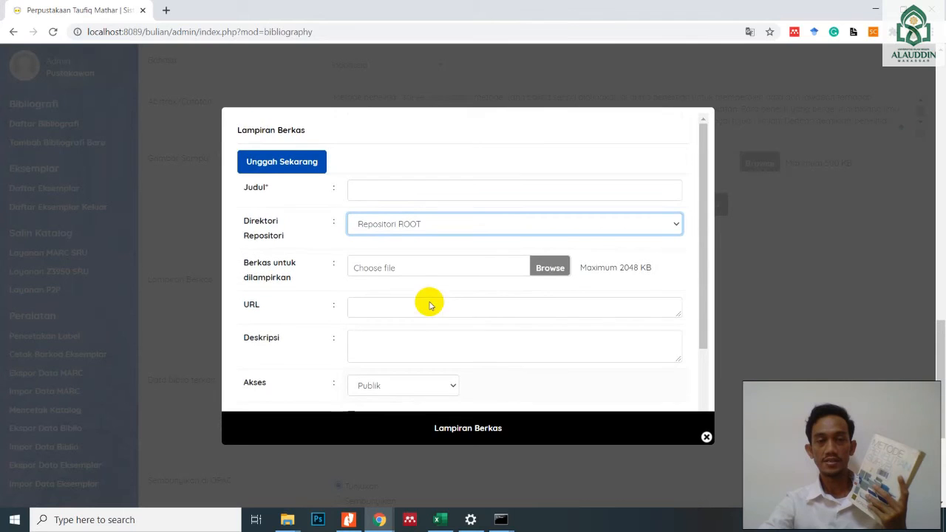
pyautogui.click(707, 438)
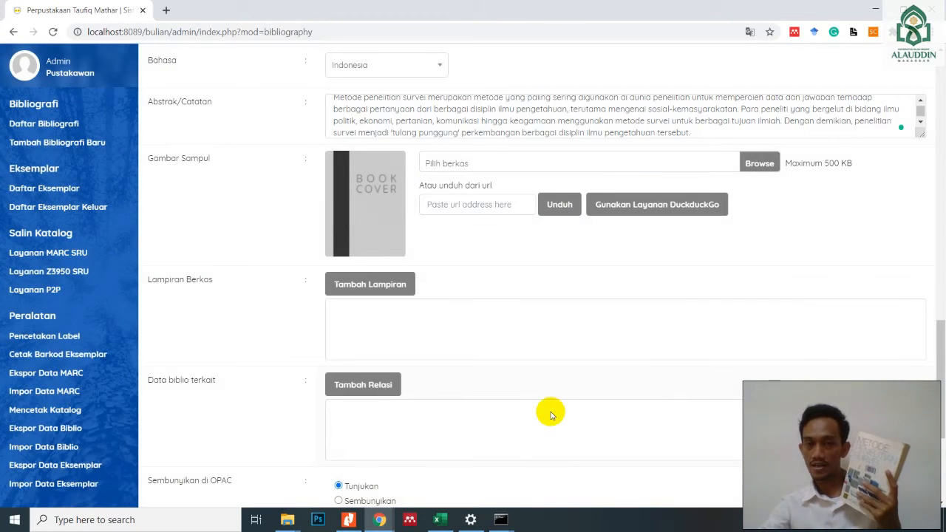
# - Look at the form for relating other bibliographic records to this book and close it without adding a relation
pyautogui.scroll(-2, 458, 397)
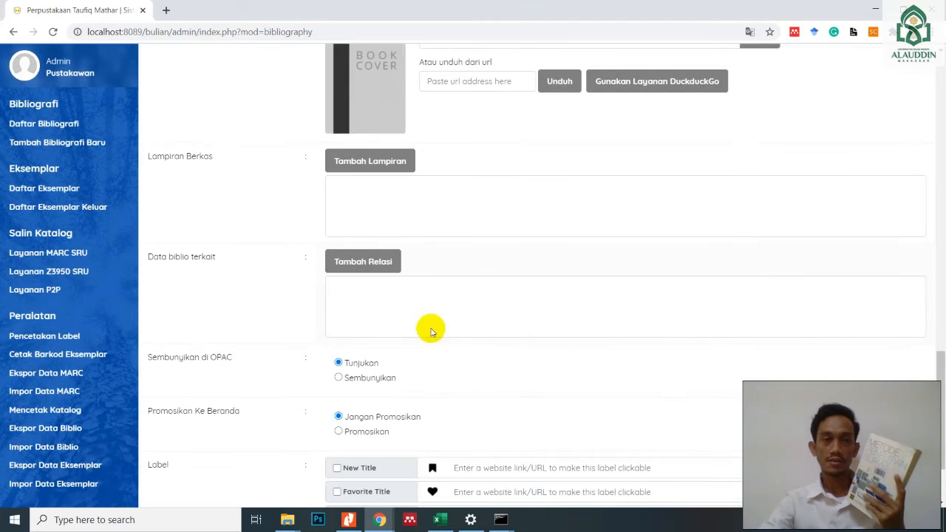
pyautogui.click(376, 264)
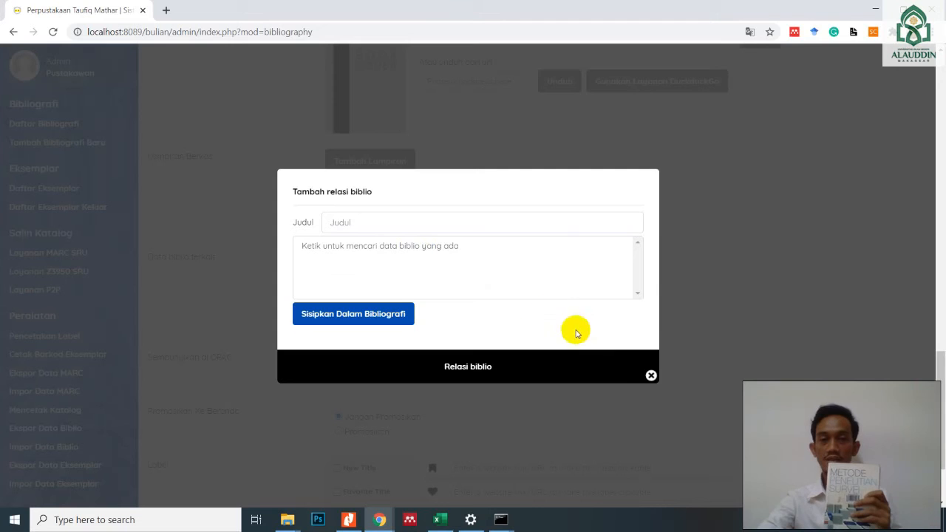
pyautogui.click(651, 376)
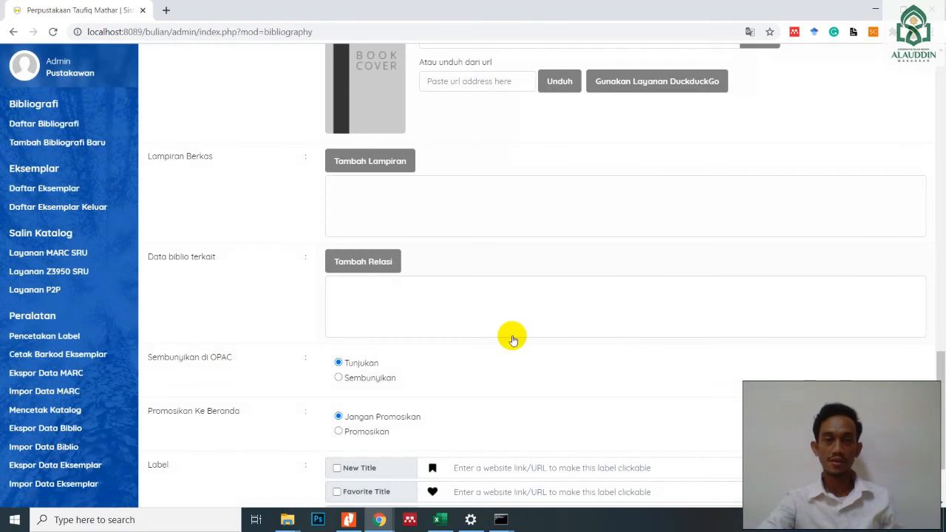
# - Set Promosikan Ke Beranda to Promosikan, save the bibliographic record and dismiss the notification
pyautogui.scroll(-2, 513, 339)
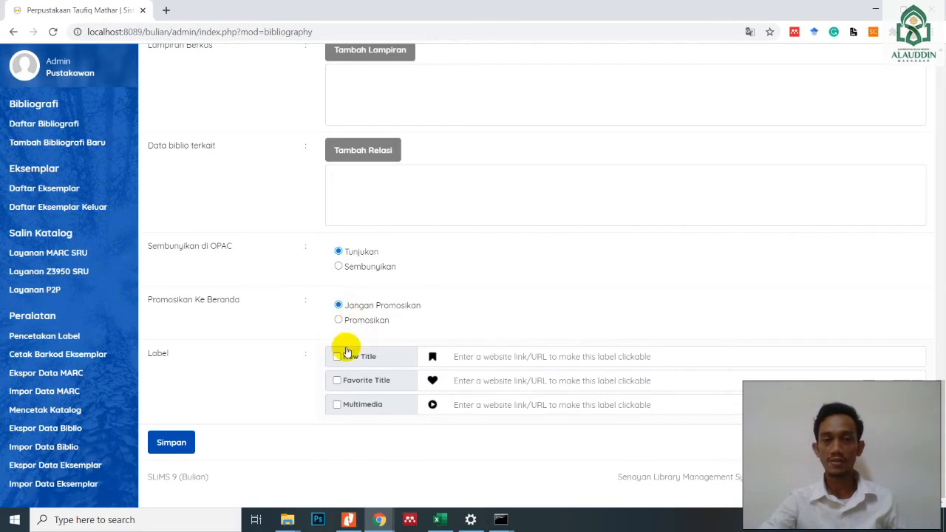
pyautogui.click(339, 320)
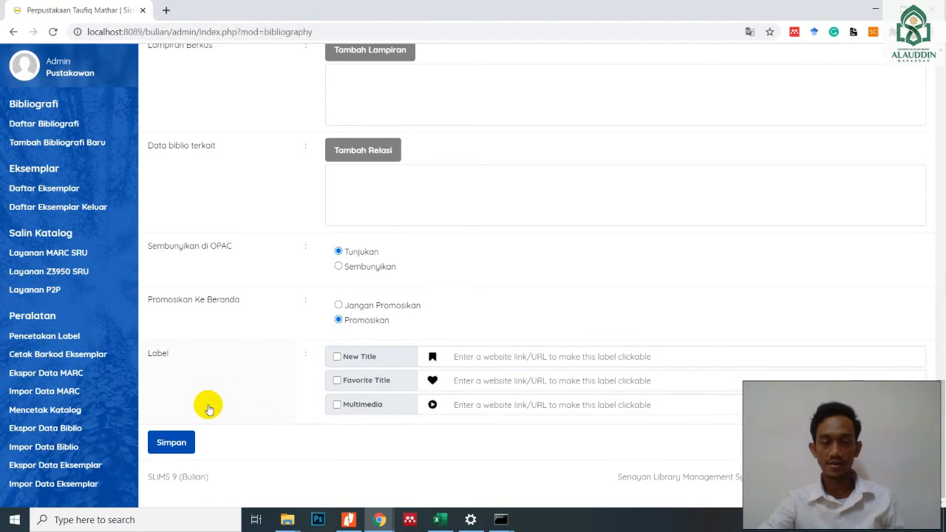
pyautogui.click(173, 446)
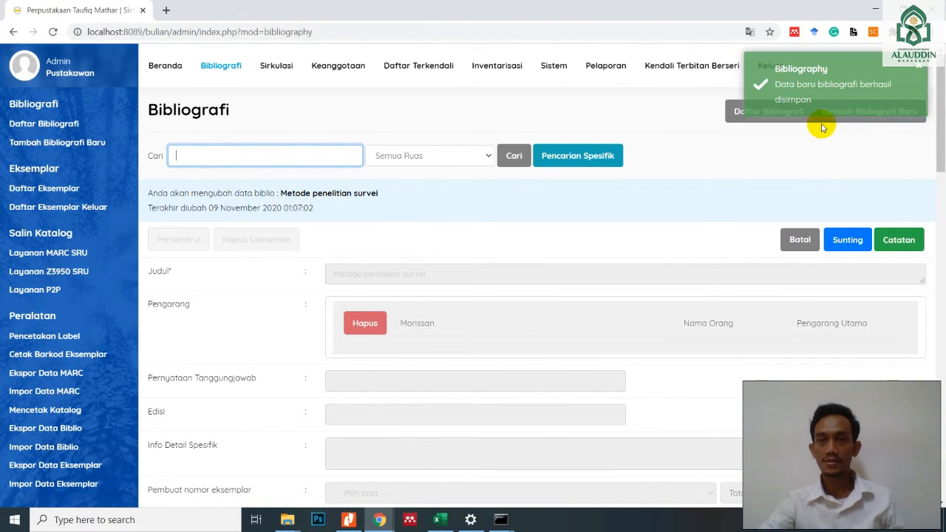
pyautogui.click(922, 71)
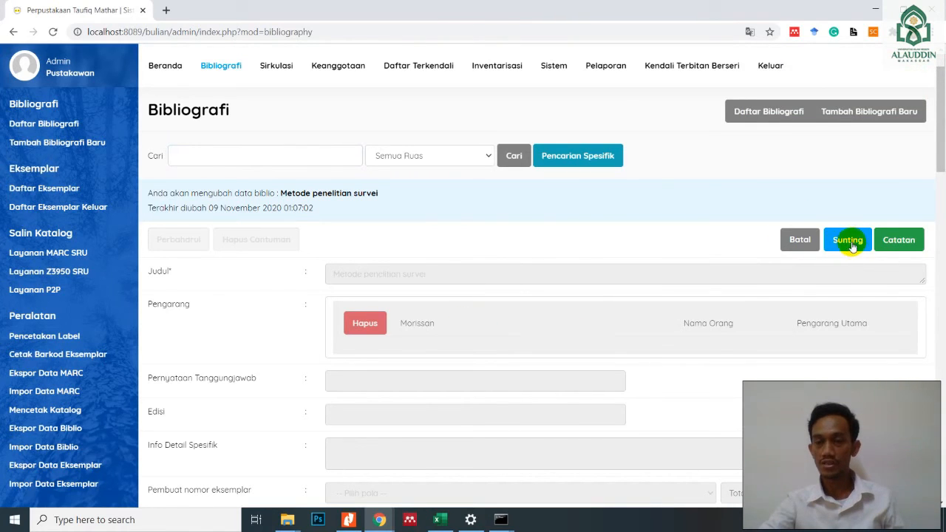
# - Review the saved record's Catatan change log and return to the bibliography list
pyautogui.click(907, 246)
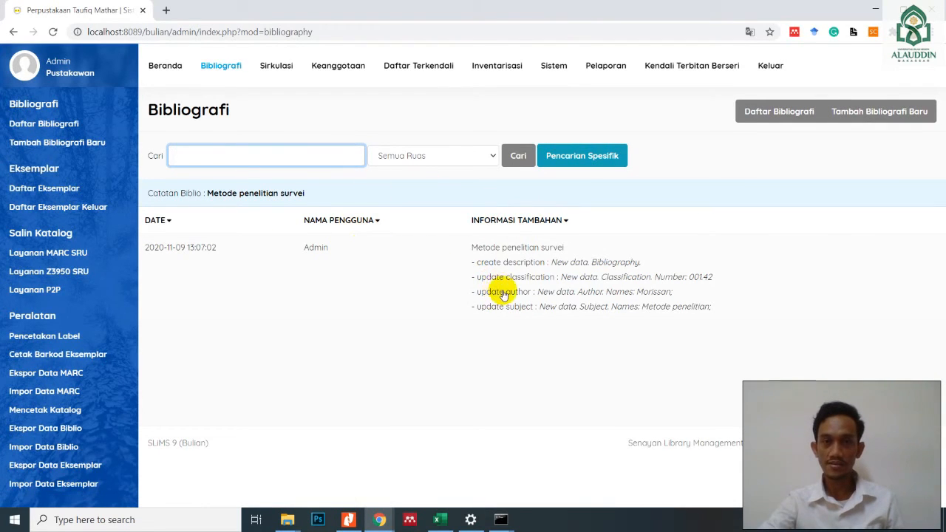
pyautogui.click(567, 223)
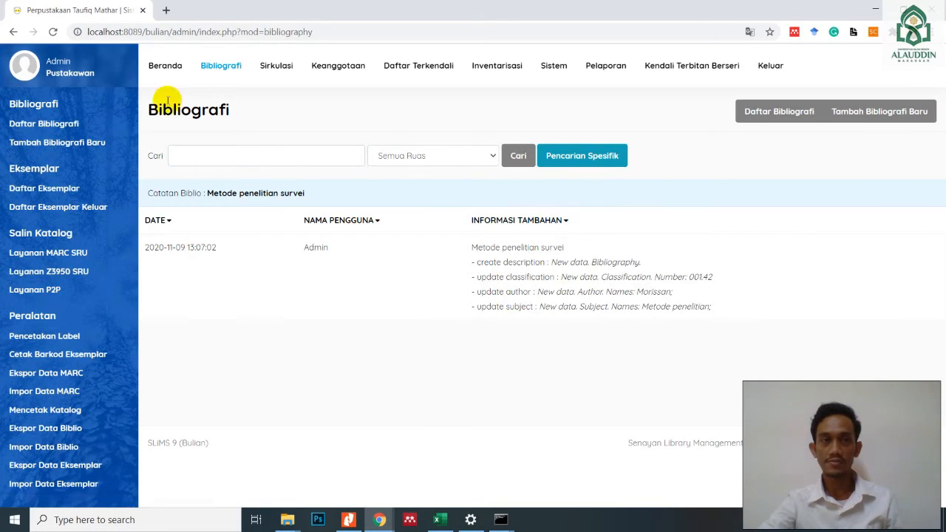
pyautogui.click(13, 33)
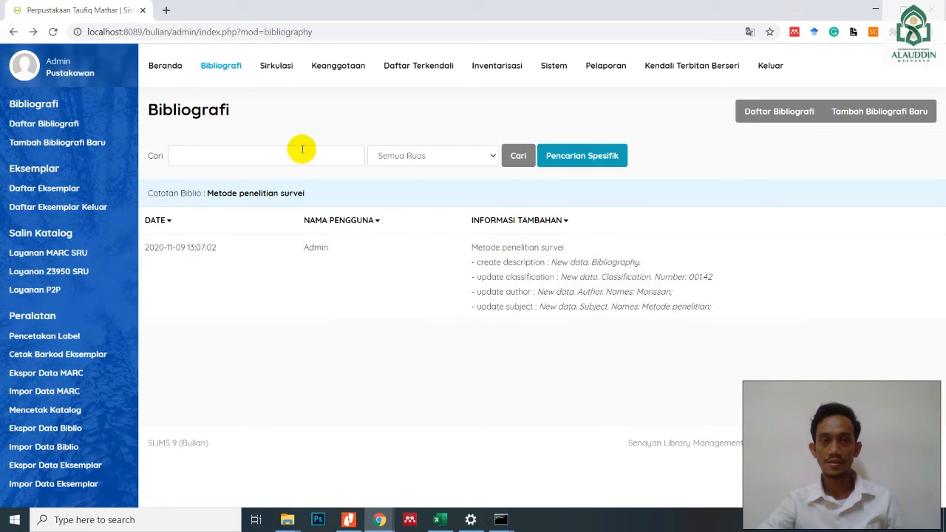
pyautogui.click(49, 124)
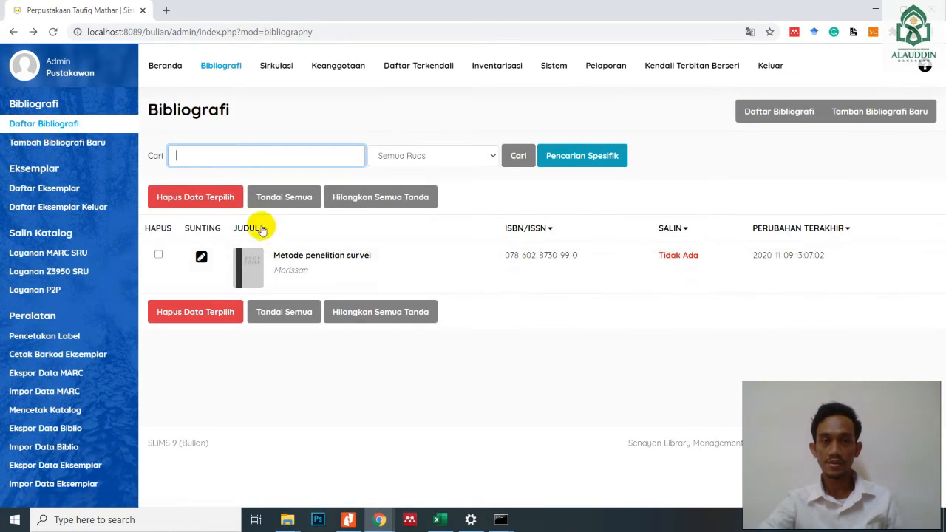
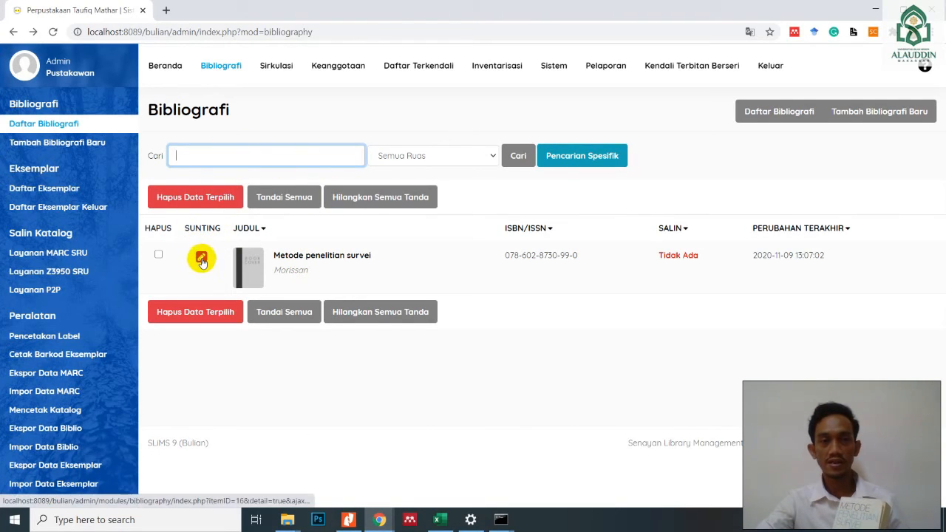
# - Open the "Metode penelitian survei" record for editing and start a new copy under Data Koleksi
pyautogui.click(201, 260)
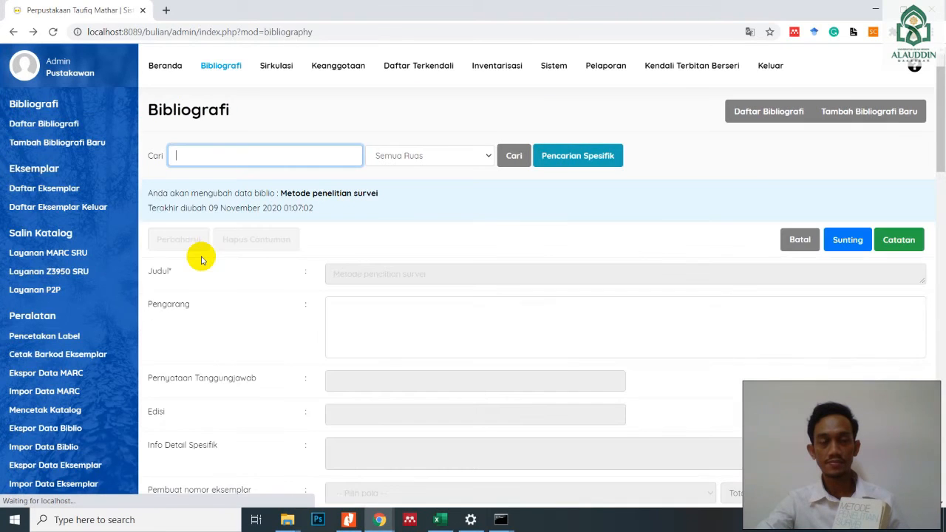
pyautogui.click(846, 242)
pyautogui.scroll(-2, 697, 285)
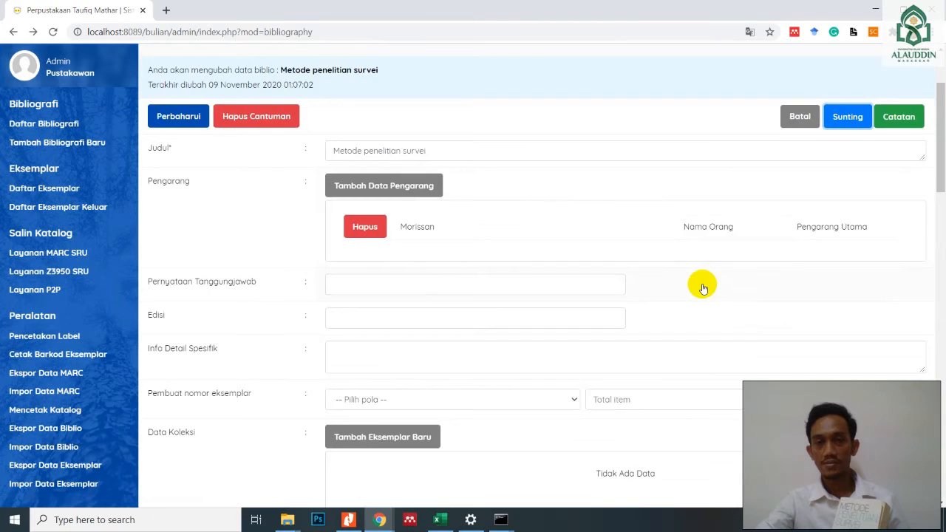
pyautogui.scroll(-2, 700, 285)
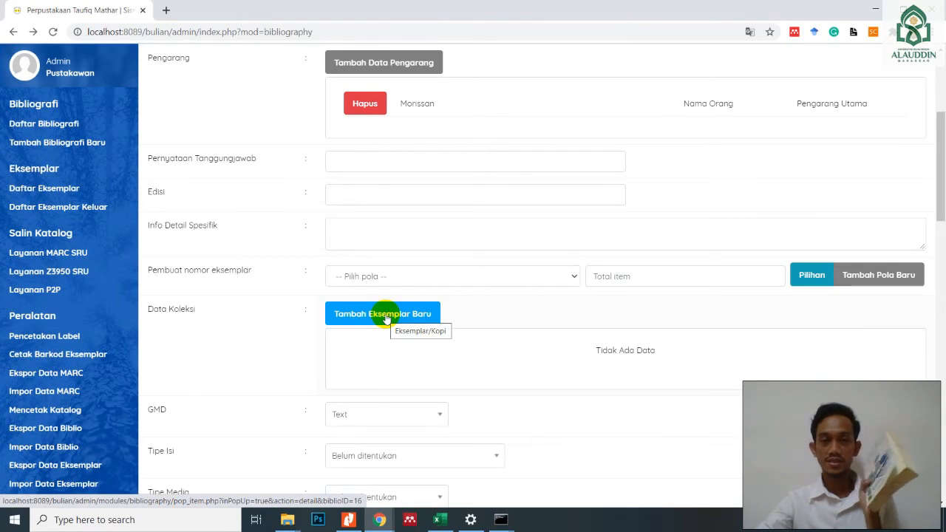
pyautogui.click(386, 318)
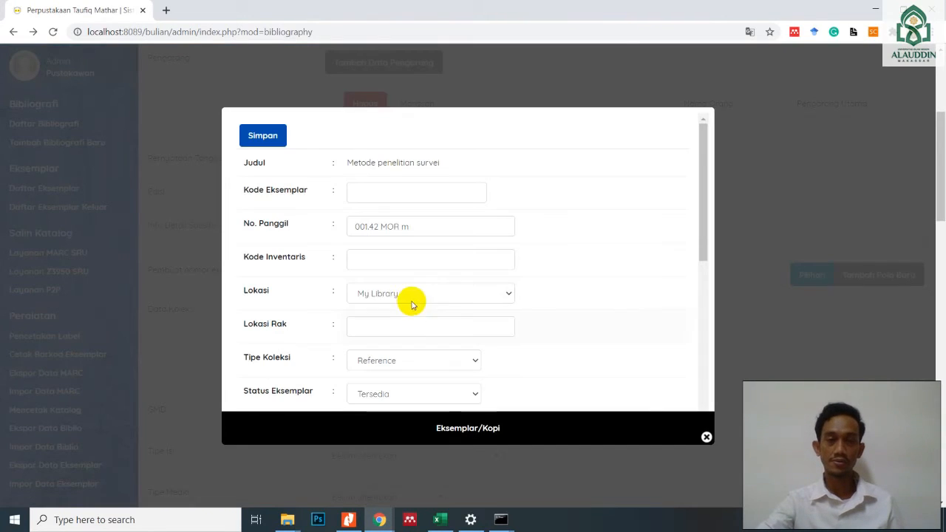
# - Enter B00001S as the copy's Kode Eksemplar and have its availability checked
pyautogui.click(392, 194)
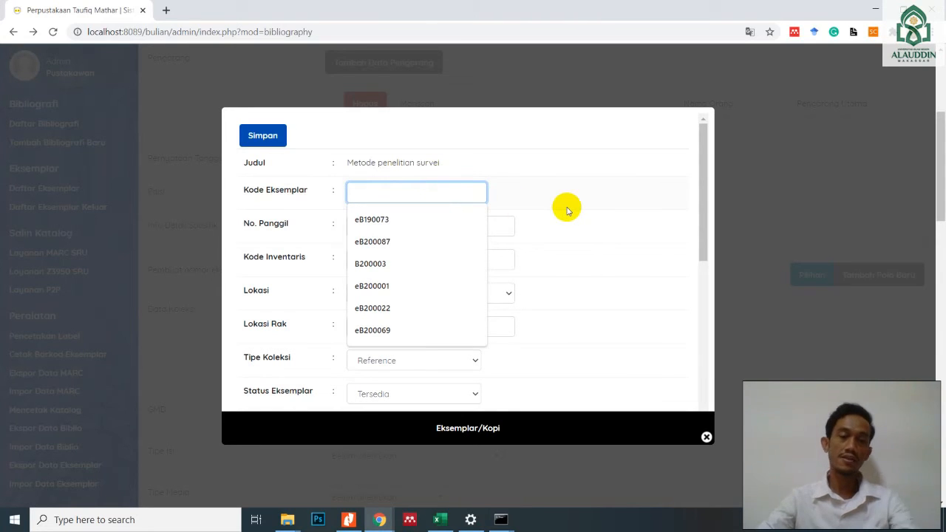
pyautogui.write('B')
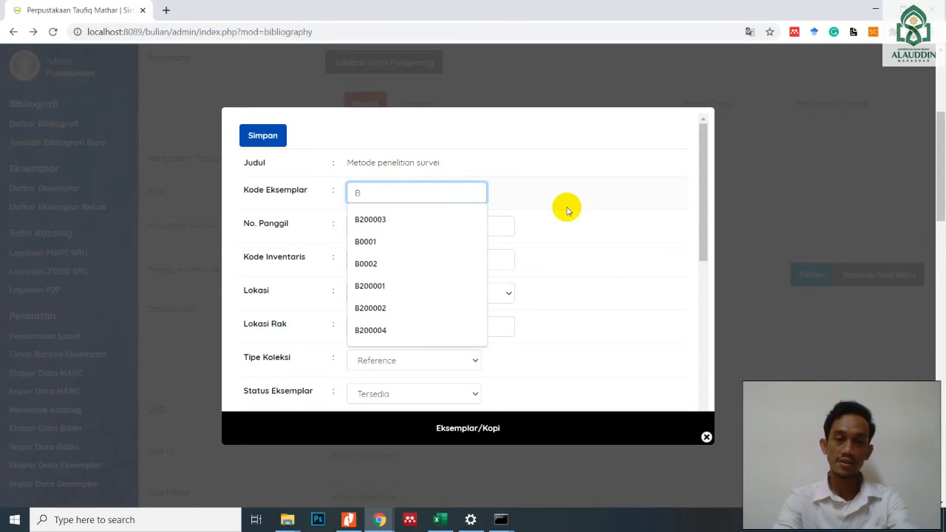
pyautogui.write('000')
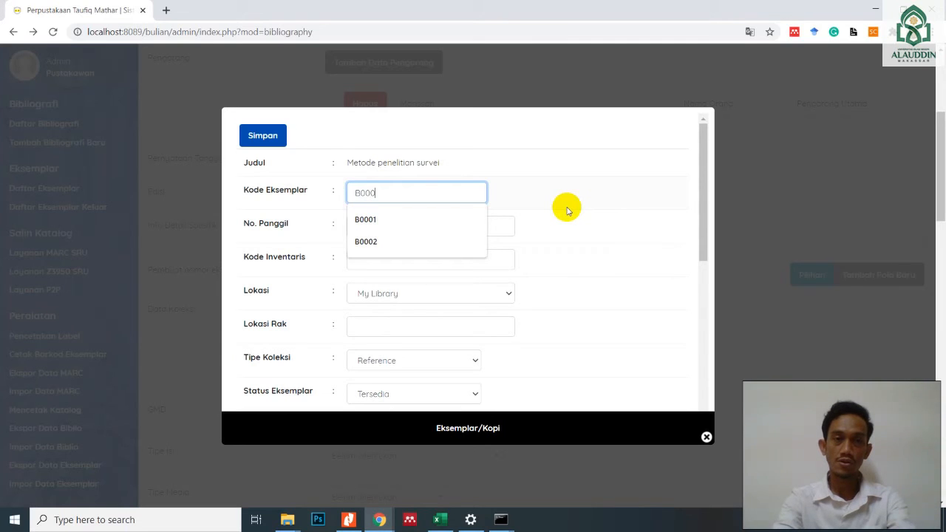
pyautogui.write('01S')
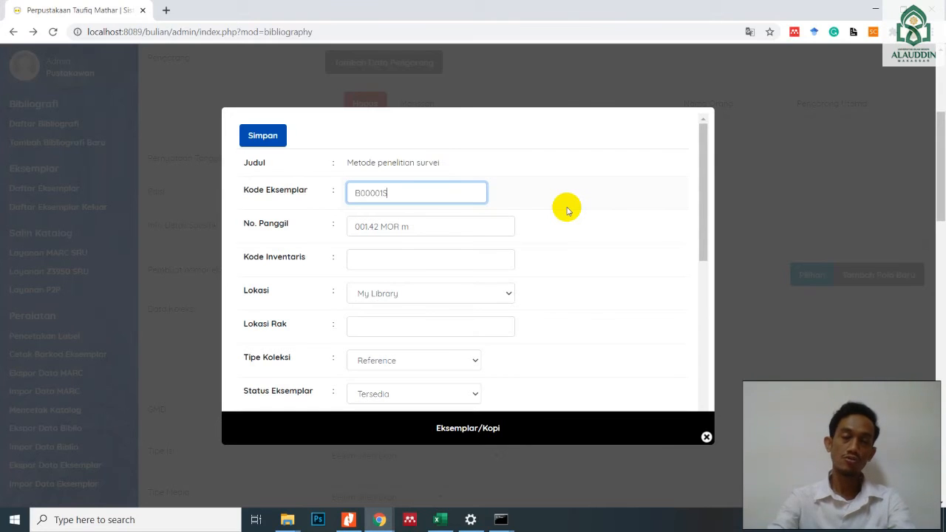
pyautogui.click(399, 228)
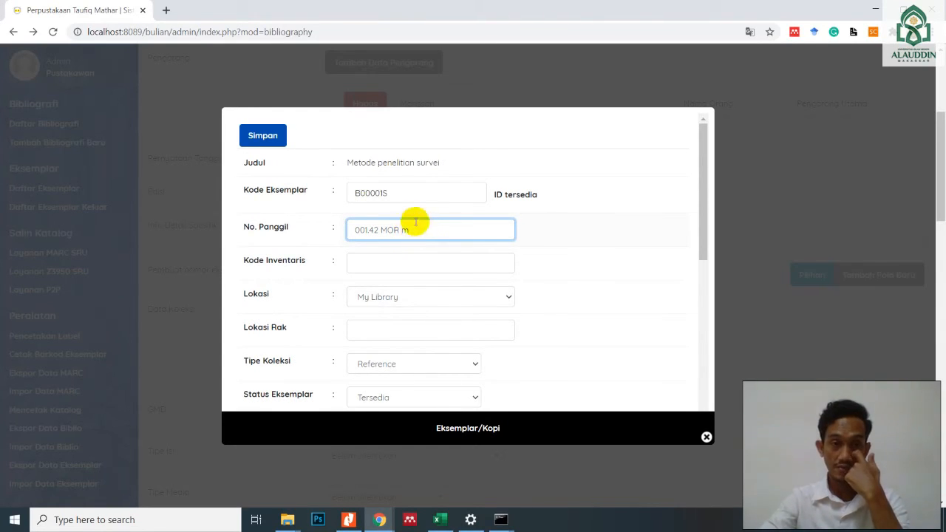
# - Check the Kode Inventaris field and the Lokasi choices, leaving the inventory code blank and the location at My Library
pyautogui.click(390, 270)
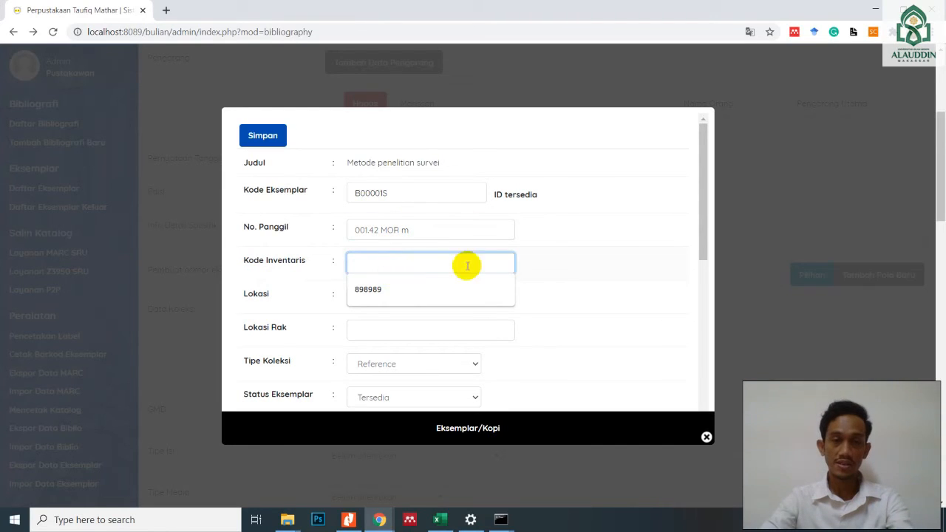
pyautogui.click(543, 255)
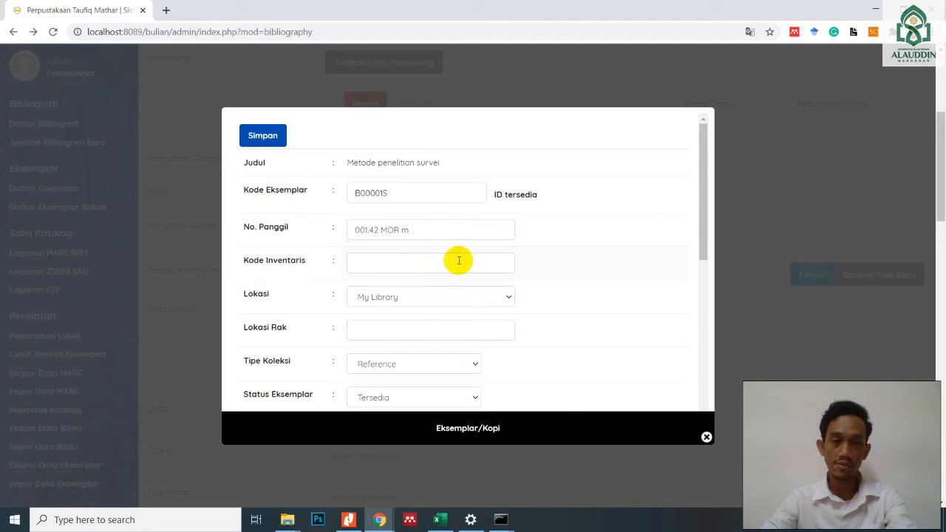
pyautogui.scroll(-1, 462, 261)
pyautogui.click(501, 235)
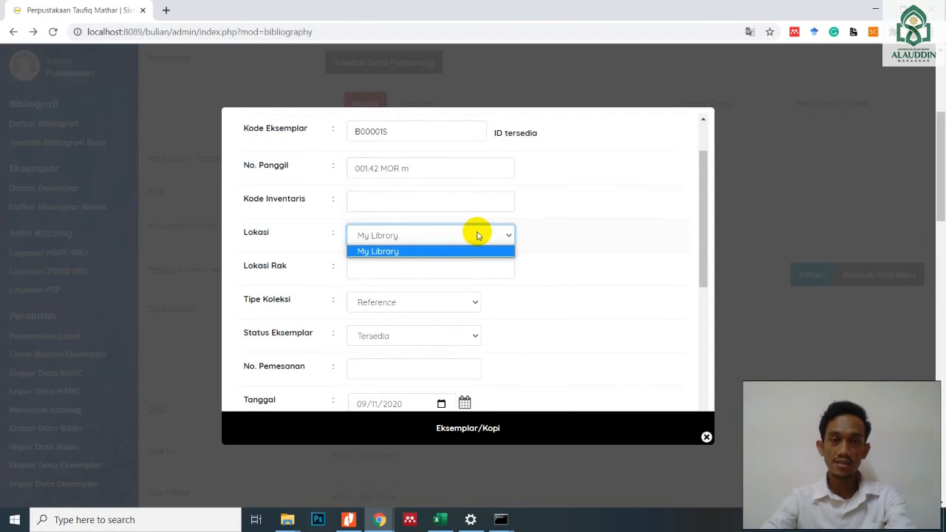
pyautogui.click(477, 235)
pyautogui.click(417, 237)
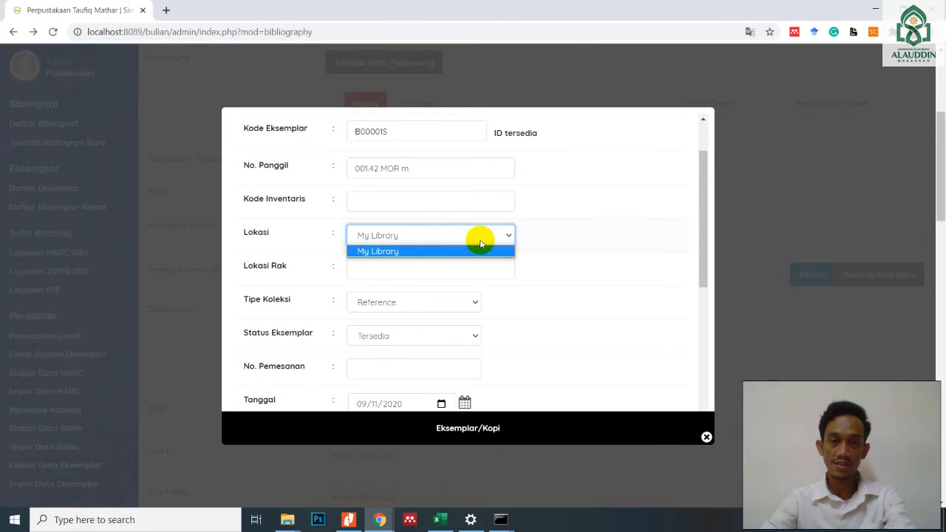
pyautogui.click(500, 235)
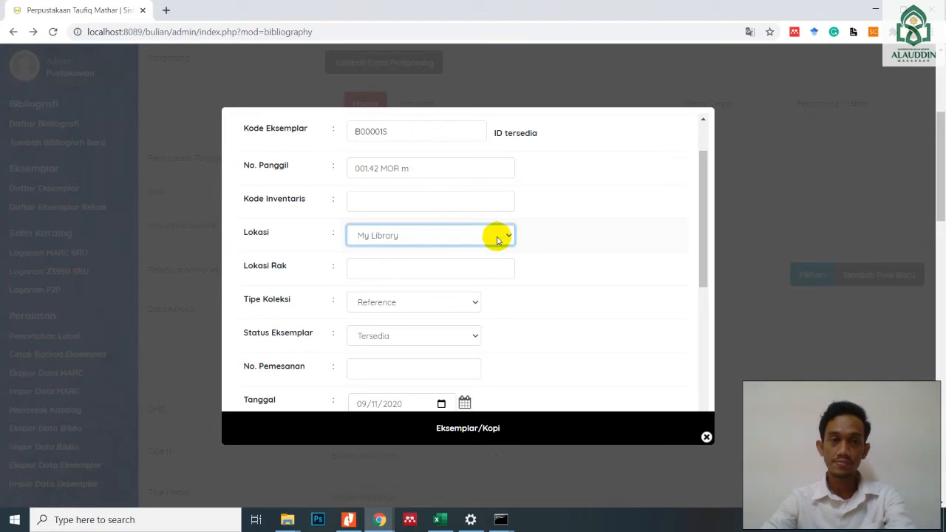
# - Set the copy's Lokasi Rak to 000
pyautogui.click(433, 267)
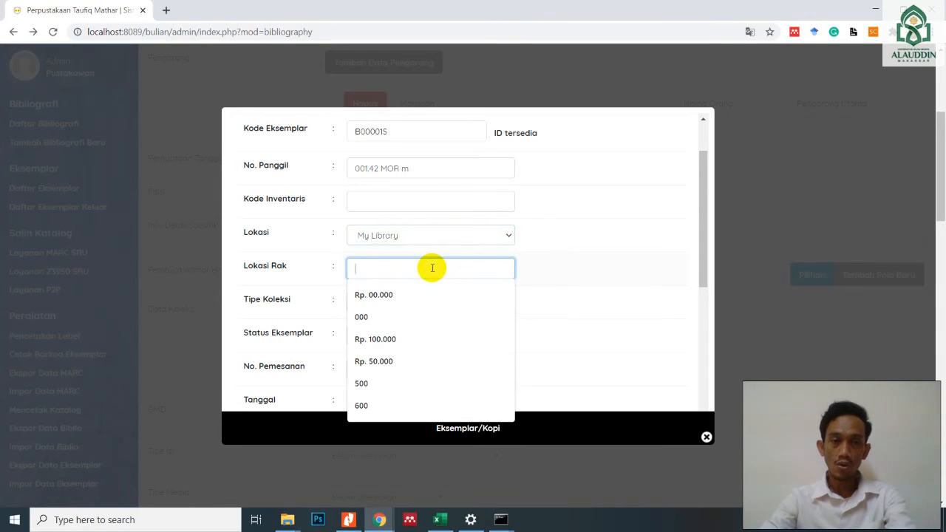
pyautogui.click(543, 270)
pyautogui.scroll(1, 429, 249)
pyautogui.scroll(1, 425, 246)
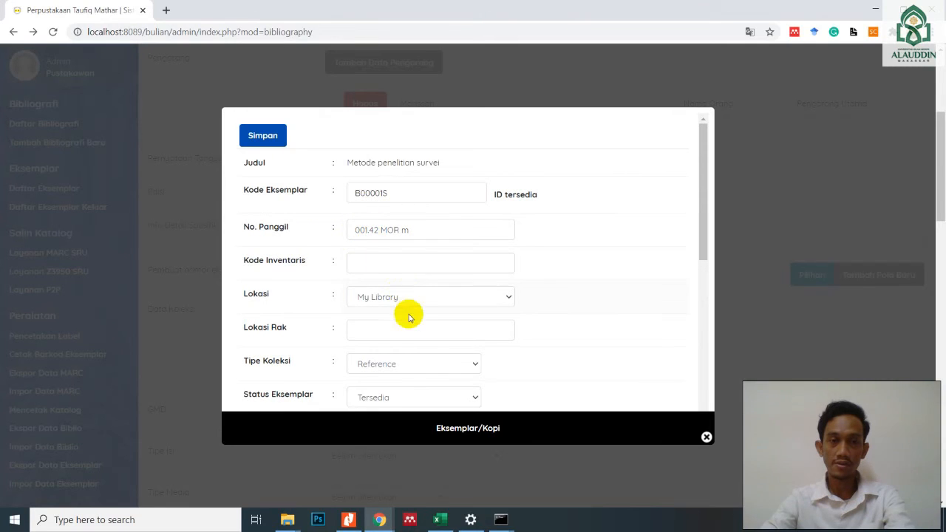
pyautogui.click(381, 335)
pyautogui.write('000')
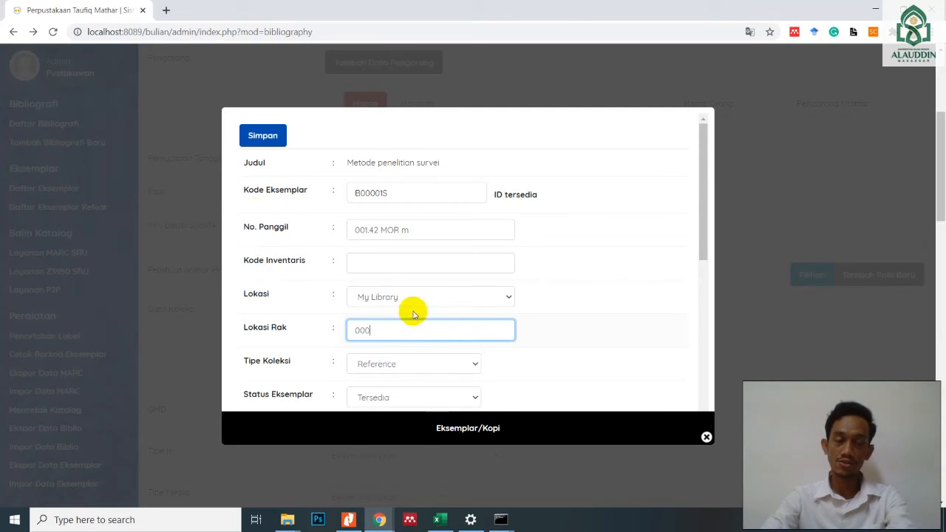
# - Set the copy's Tipe Koleksi to Textbook and its Status Eksemplar to Tersedia
pyautogui.scroll(-1, 450, 295)
pyautogui.scroll(-2, 450, 296)
pyautogui.scroll(1, 437, 279)
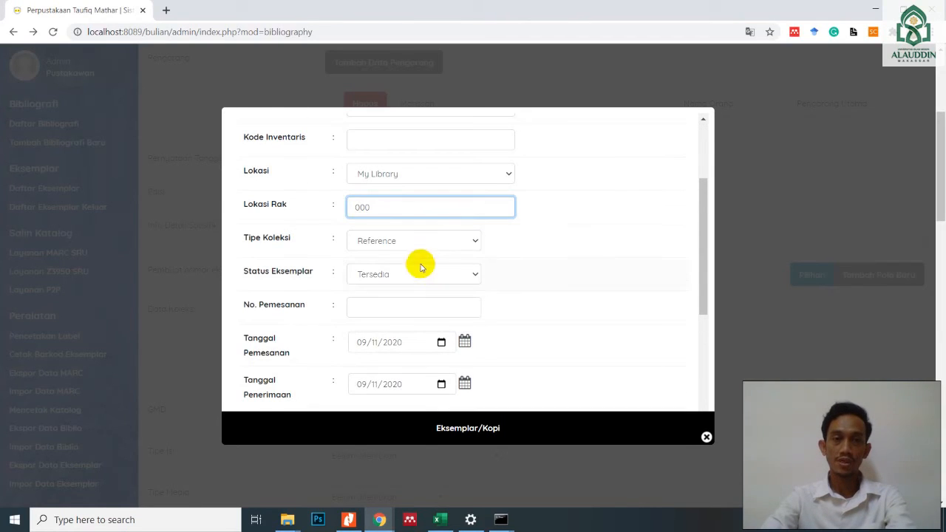
pyautogui.click(464, 243)
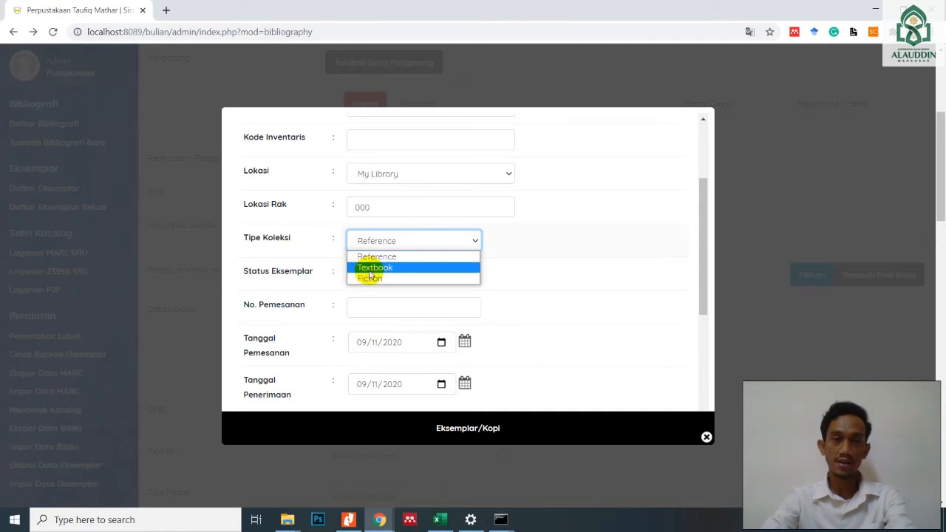
pyautogui.click(392, 269)
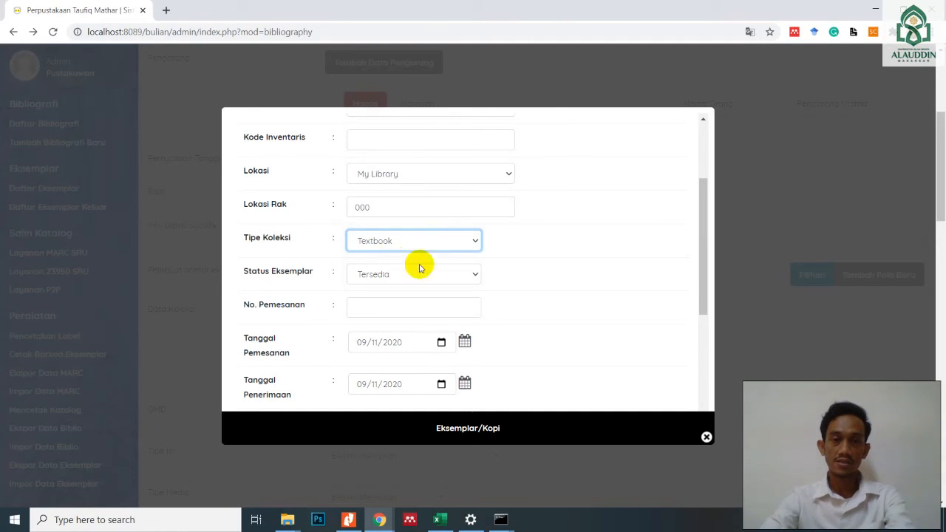
pyautogui.click(467, 272)
pyautogui.click(467, 276)
pyautogui.click(467, 275)
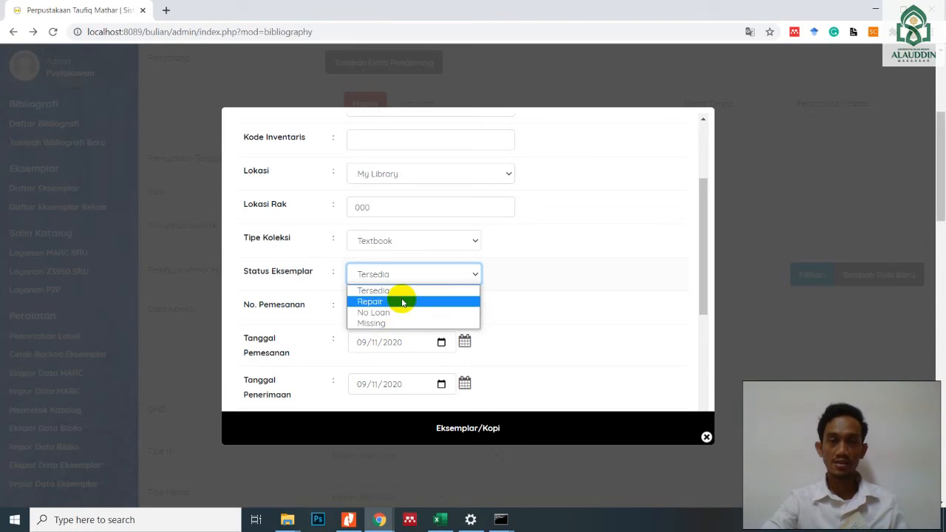
pyautogui.click(402, 292)
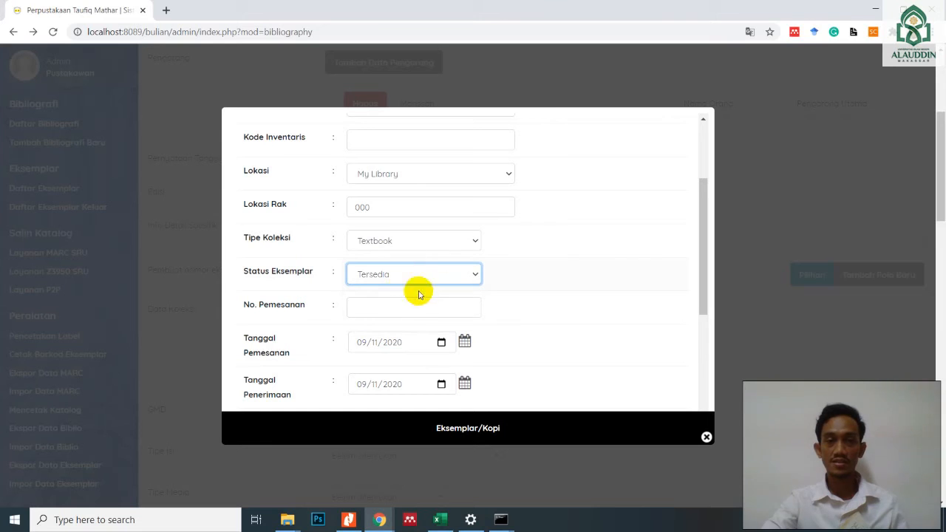
# - Go through the order number, date, Agen, acquisition source, invoice and price fields without changes, and save the copy
pyautogui.click(396, 306)
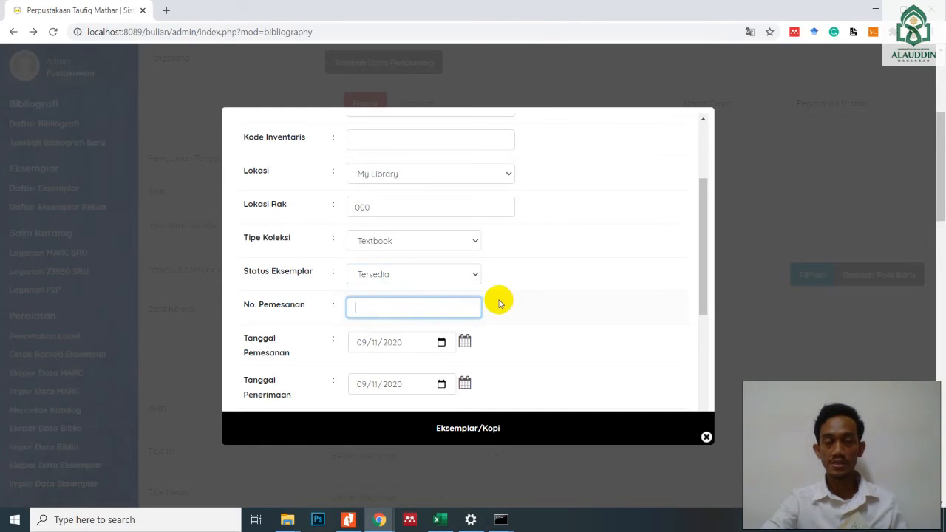
pyautogui.scroll(-2, 499, 304)
pyautogui.scroll(1, 499, 303)
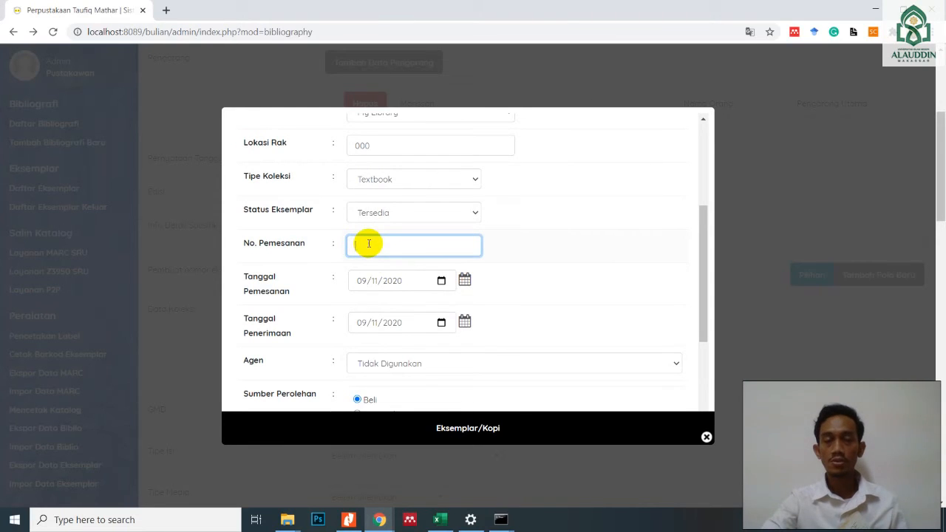
pyautogui.click(404, 281)
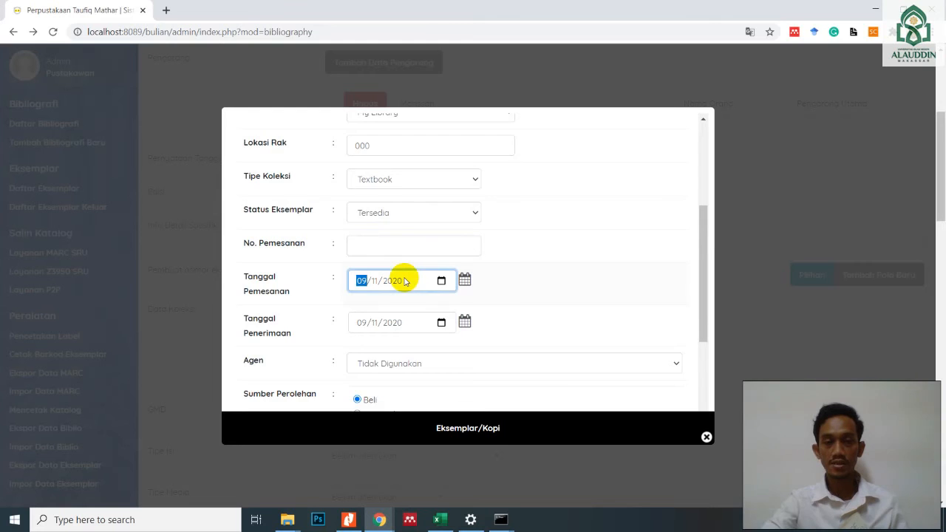
pyautogui.scroll(-1, 405, 280)
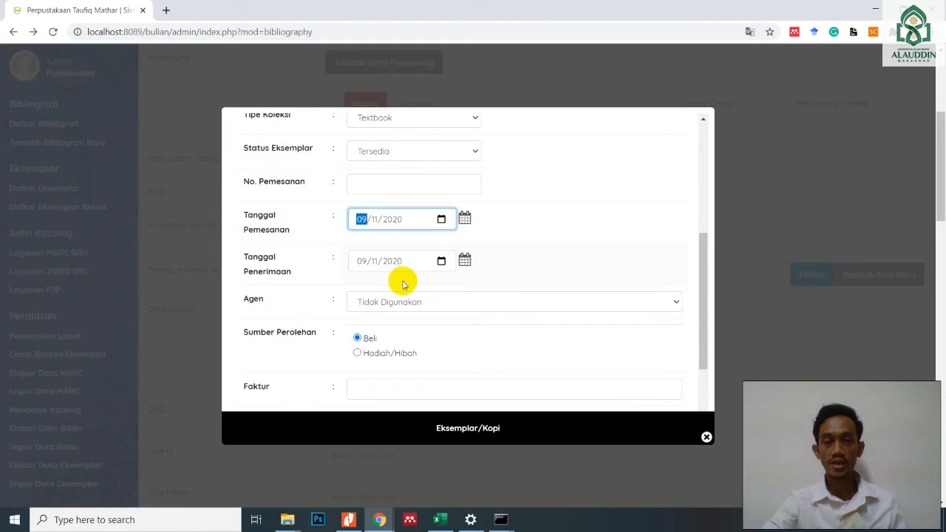
pyautogui.click(488, 302)
pyautogui.click(487, 302)
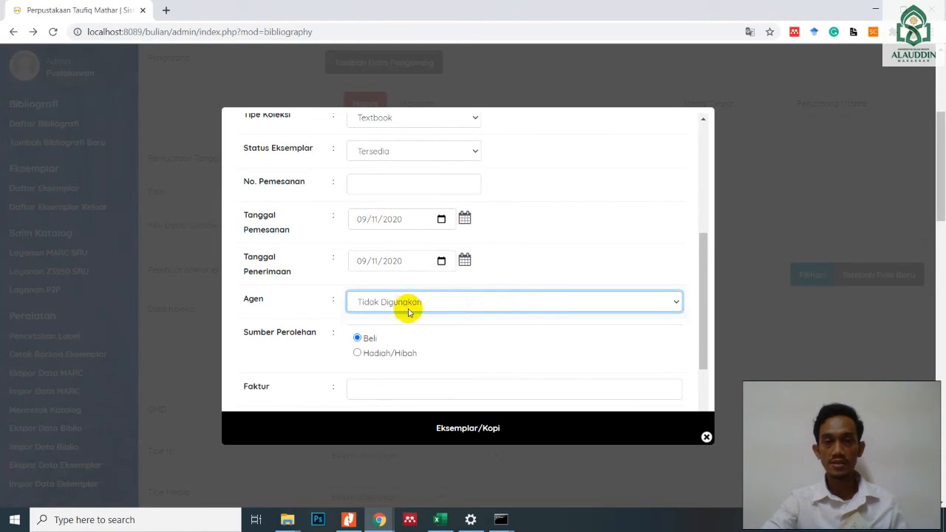
pyautogui.scroll(-2, 409, 311)
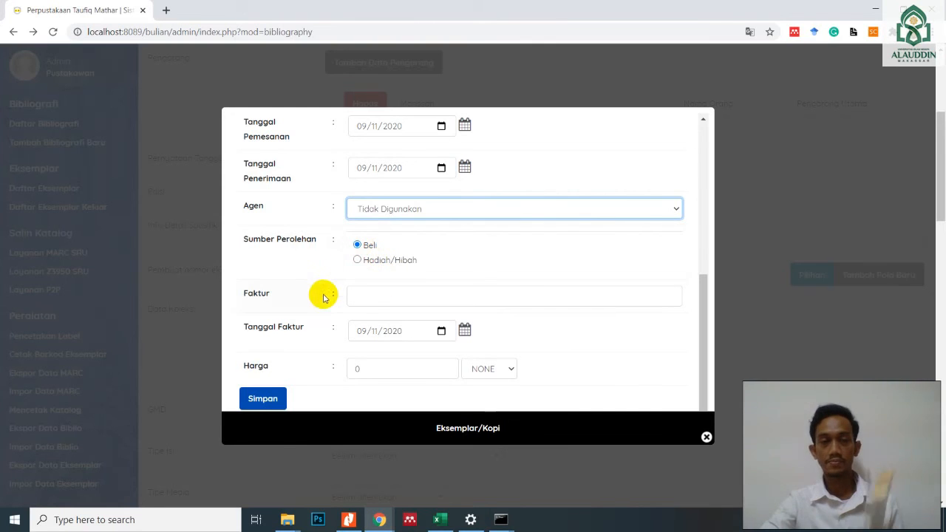
pyautogui.scroll(-1, 404, 323)
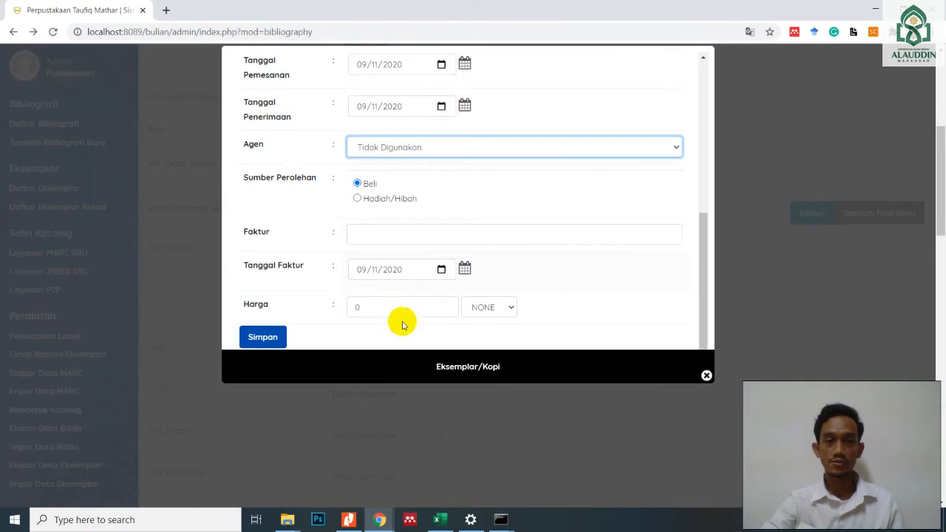
pyautogui.click(264, 337)
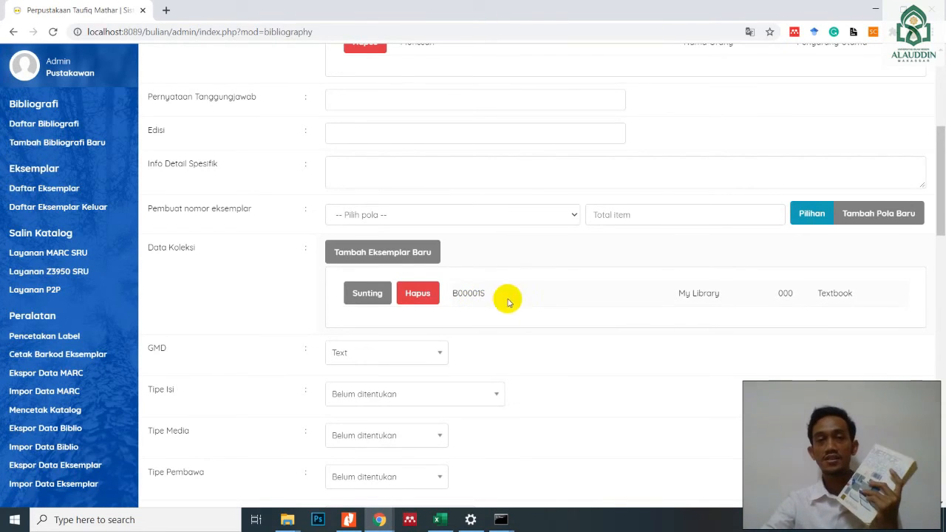
# - Start another copy of the book and enter the first copy's code B00001S as Kode Eksemplar to check its availability
pyautogui.click(399, 255)
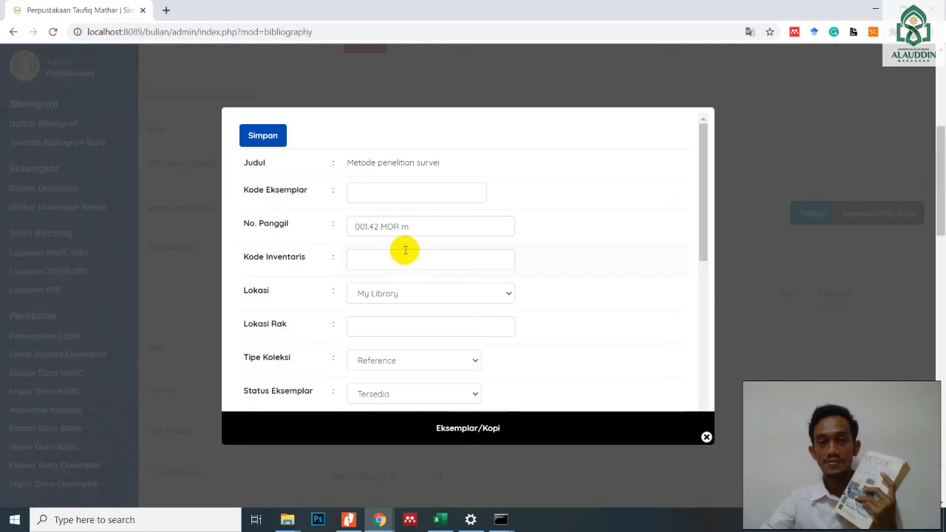
pyautogui.click(411, 194)
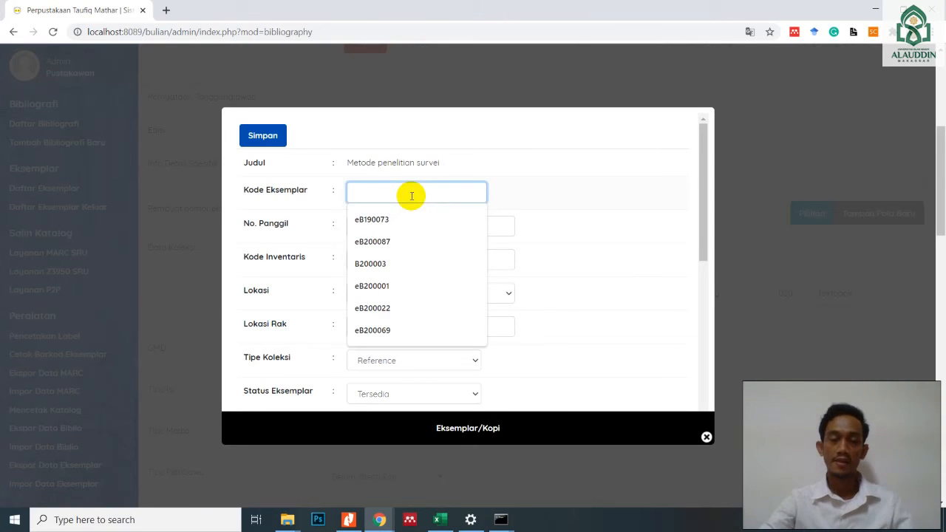
pyautogui.write('B00001S')
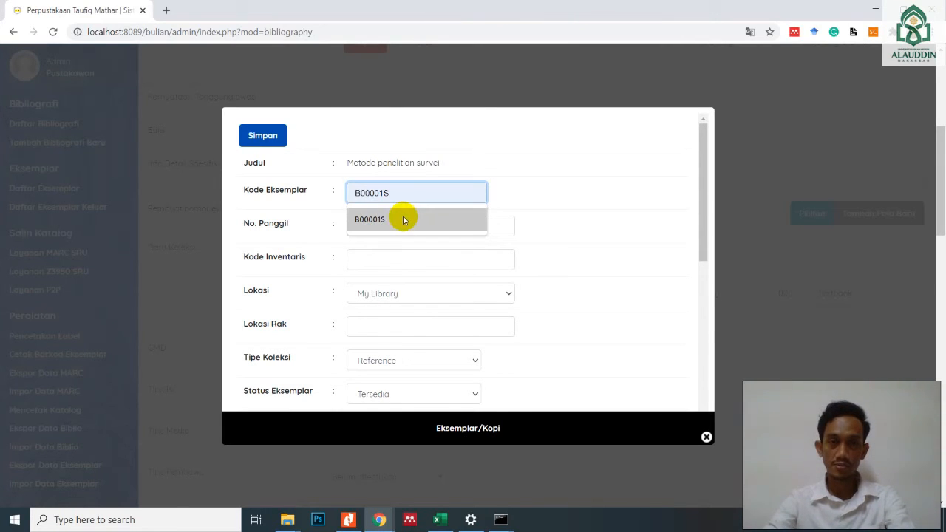
pyautogui.click(403, 216)
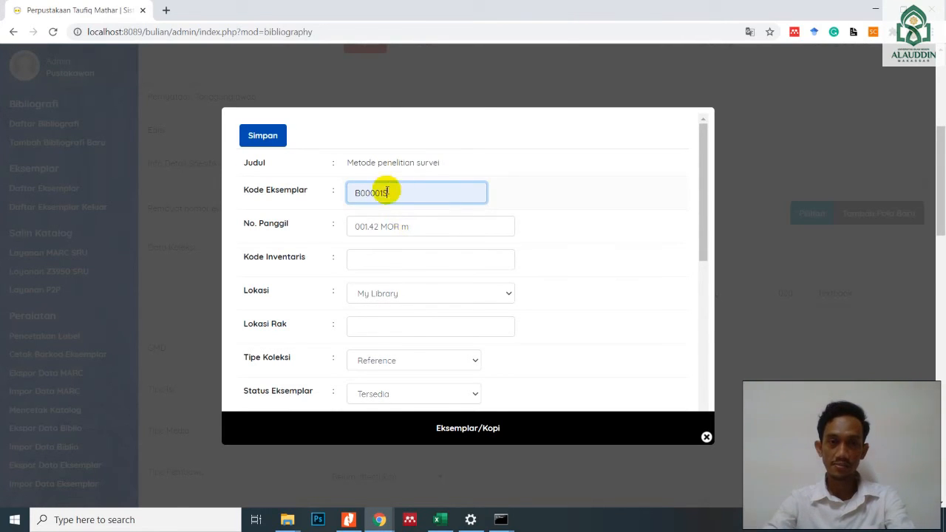
pyautogui.click(416, 228)
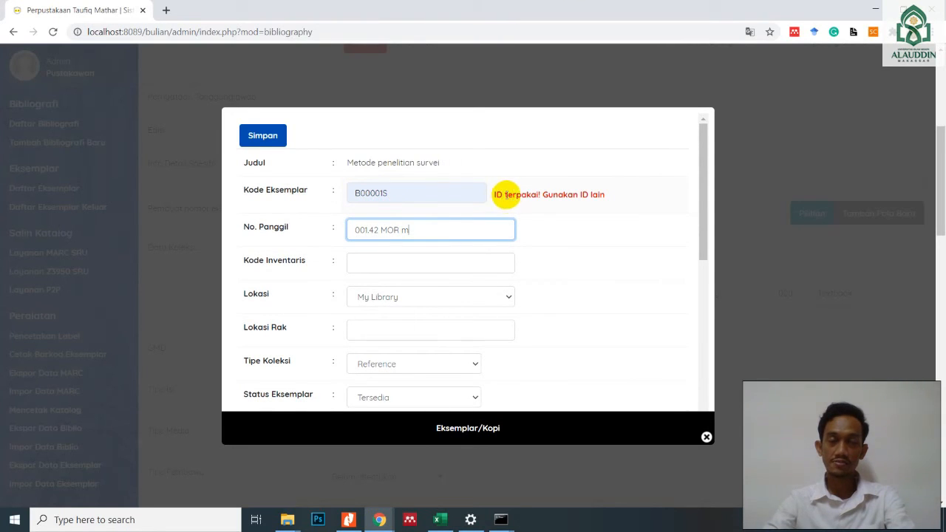
# - Change the new copy's Kode Eksemplar to B00002S and check that code's availability
pyautogui.moveTo(495, 194); pyautogui.dragTo(573, 195)
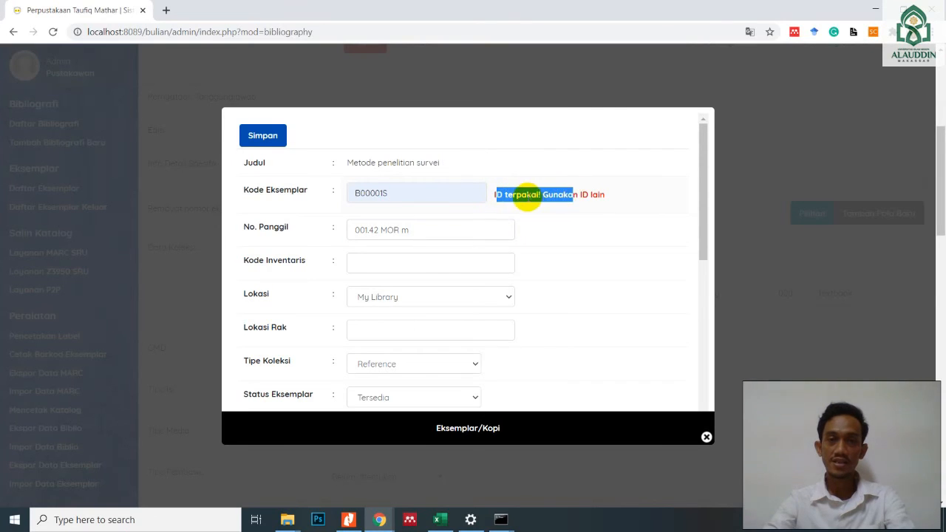
pyautogui.click(499, 194)
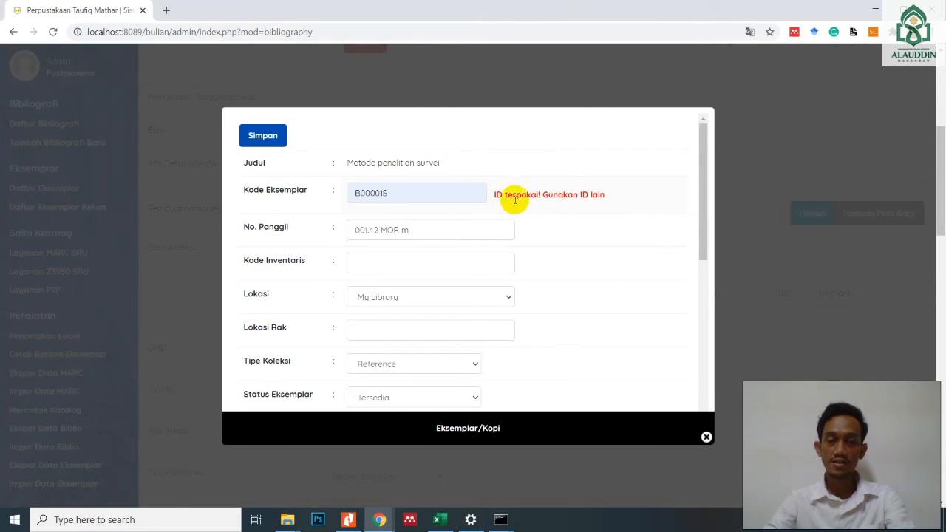
pyautogui.click(385, 192)
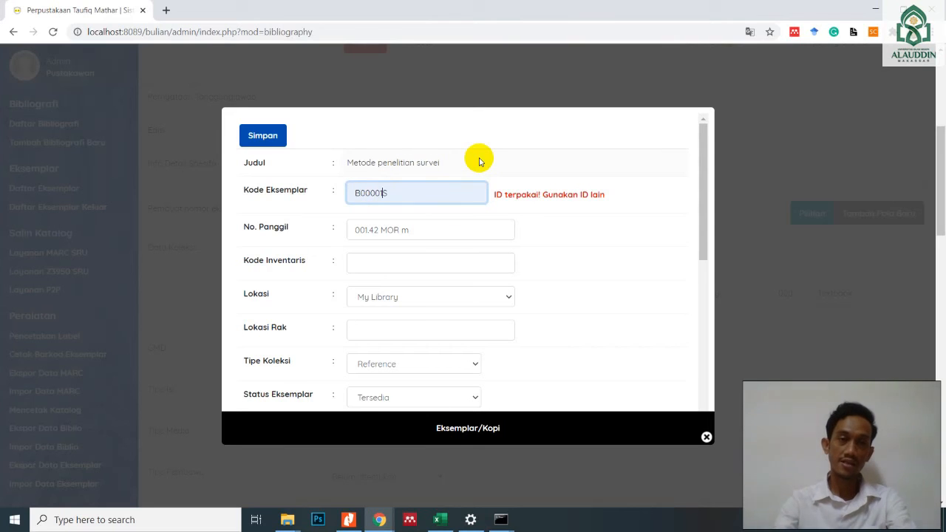
pyautogui.press('BackSpace')
pyautogui.write('2')
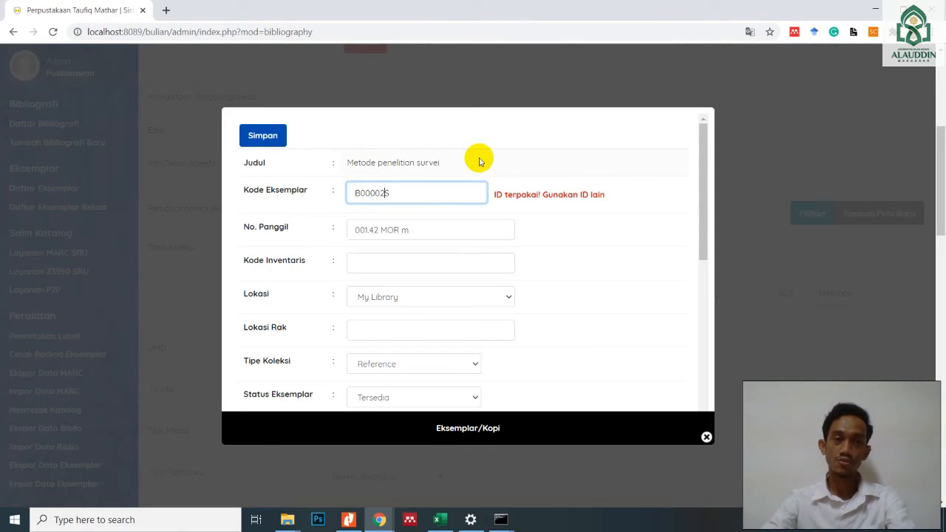
pyautogui.click(423, 232)
pyautogui.click(416, 257)
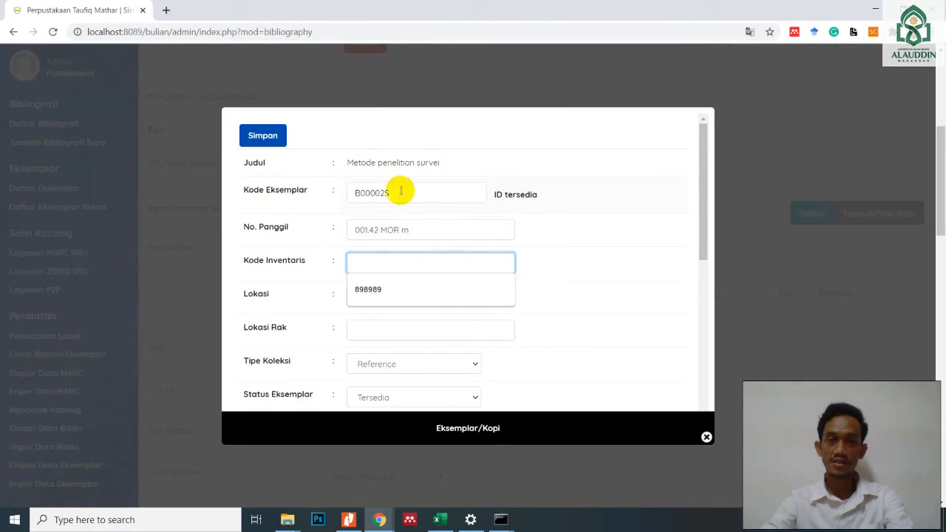
pyautogui.click(422, 229)
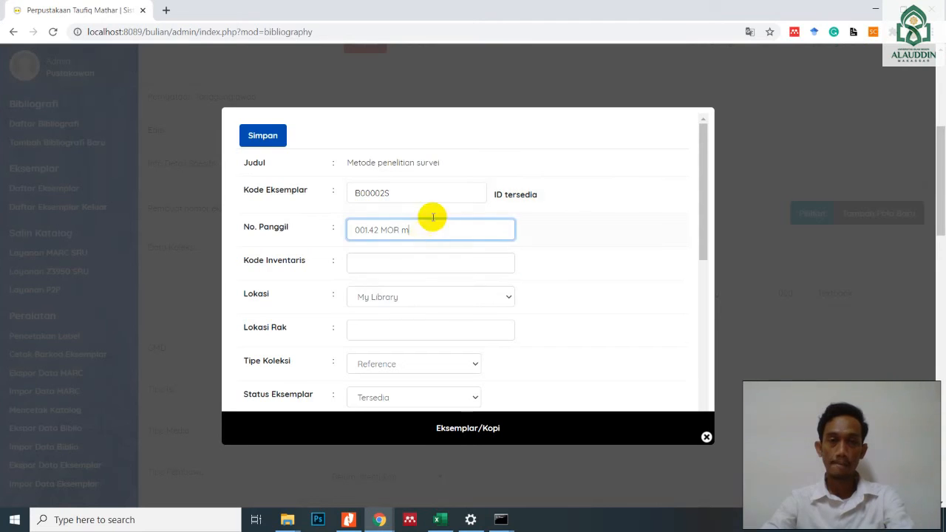
# - Set the second copy's Lokasi Rak to 000 and its Tipe Koleksi to Textbook
pyautogui.scroll(-1, 429, 289)
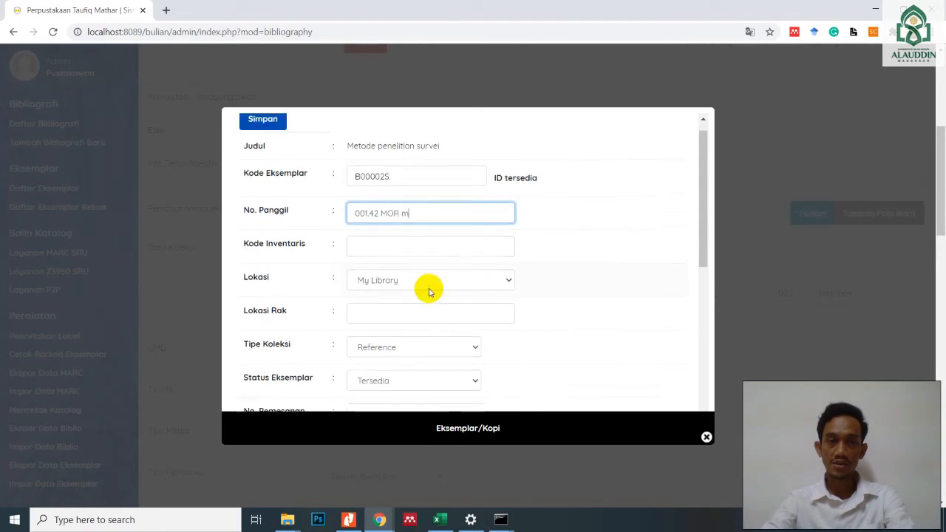
pyautogui.click(406, 269)
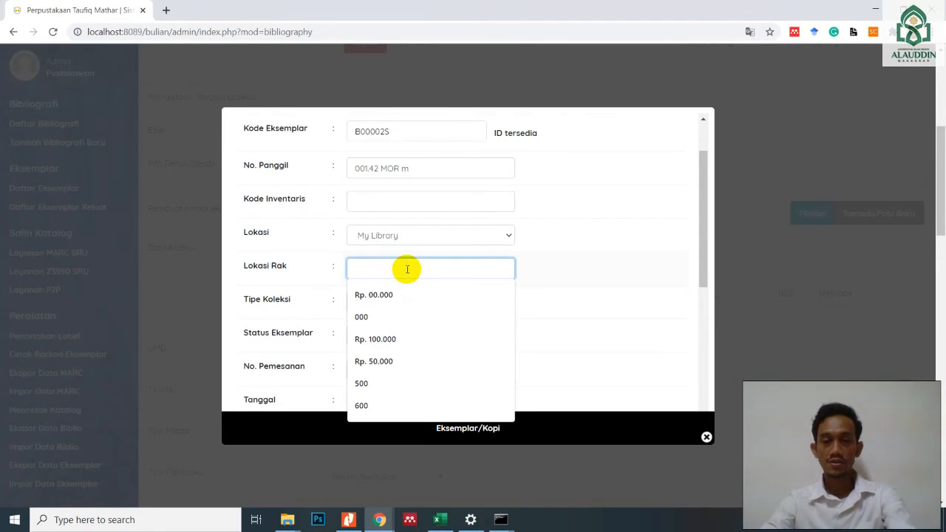
pyautogui.write('000')
pyautogui.click(403, 303)
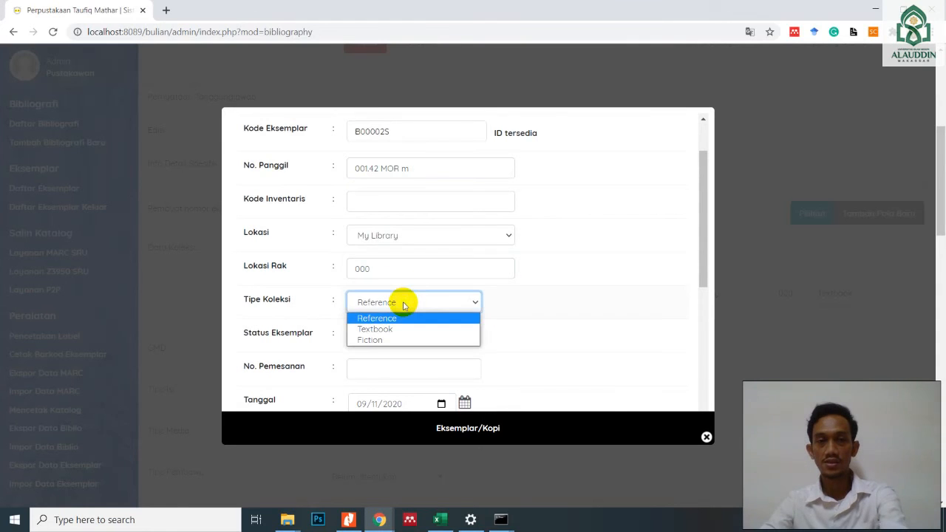
pyautogui.click(378, 330)
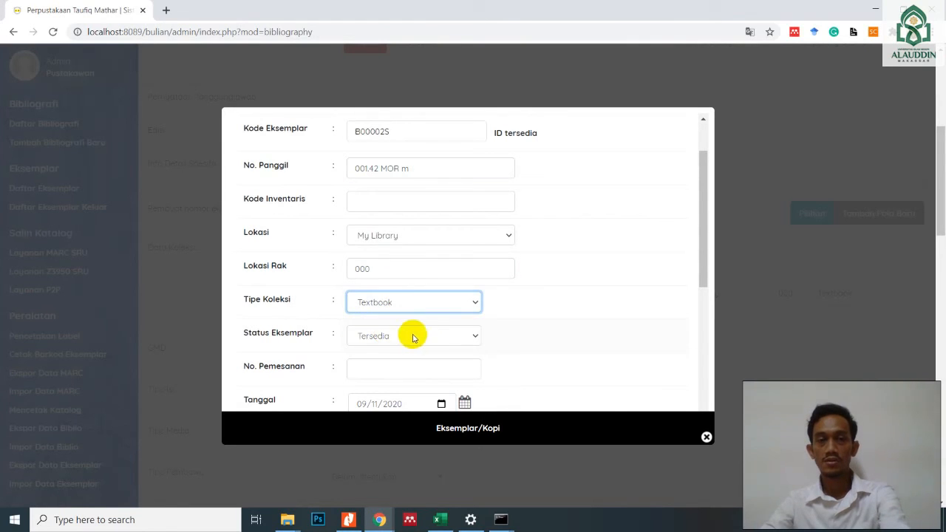
# - Save the second copy, leaving its remaining order, acquisition, invoice and price fields at their defaults
pyautogui.scroll(-5, 412, 338)
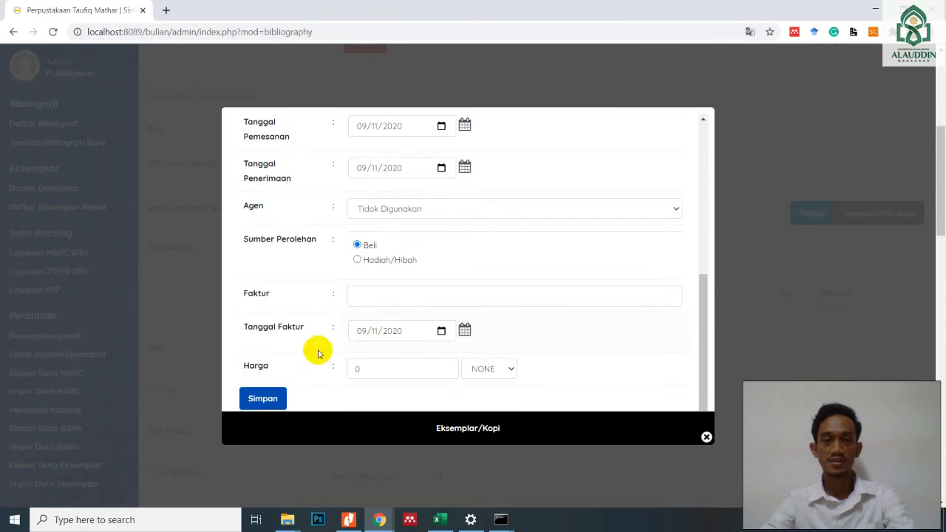
pyautogui.click(265, 392)
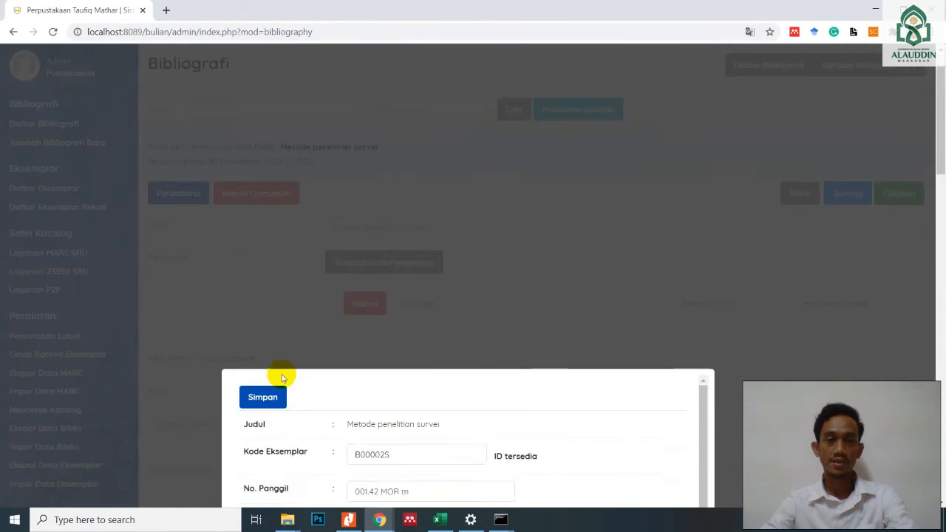
pyautogui.scroll(-2, 282, 378)
pyautogui.scroll(-1, 303, 284)
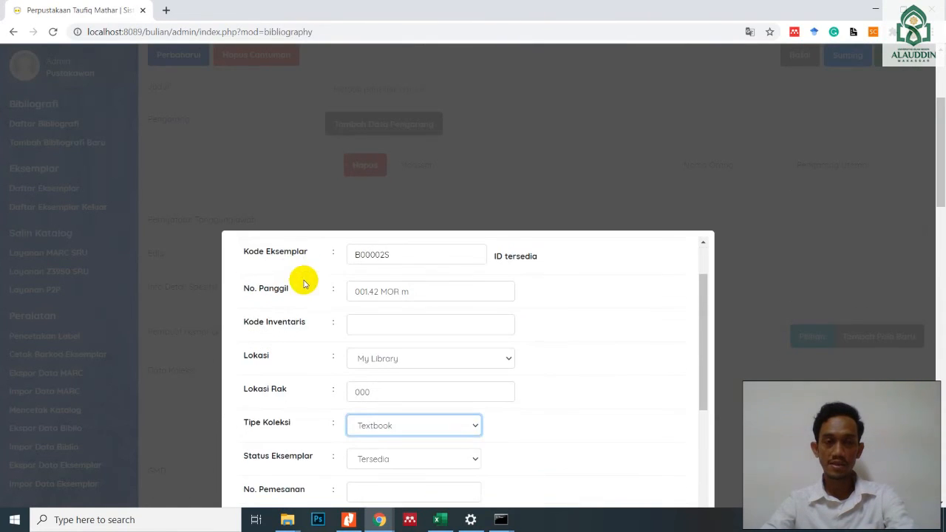
pyautogui.scroll(1, 304, 284)
pyautogui.click(264, 260)
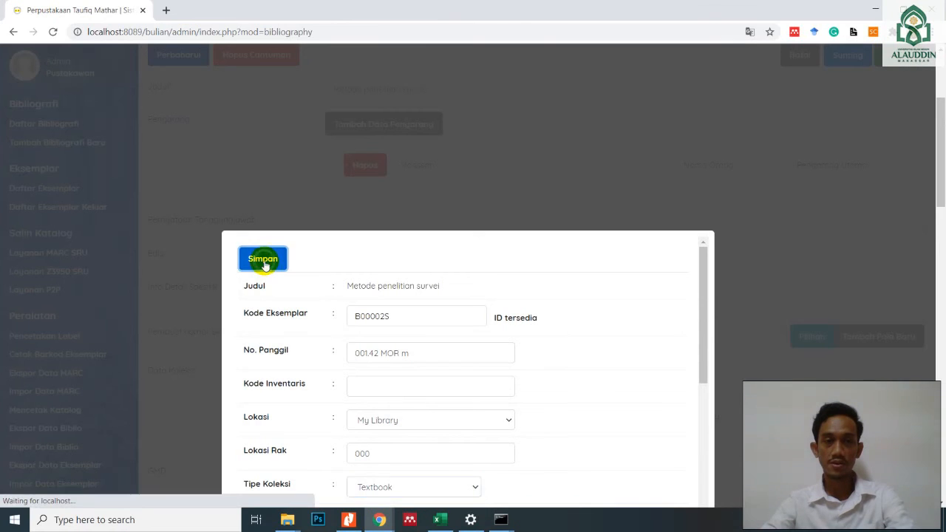
# - Review the copies under Data Koleksi, update the bibliography record, and check its copy count in the bibliography list
pyautogui.scroll(-2, 532, 310)
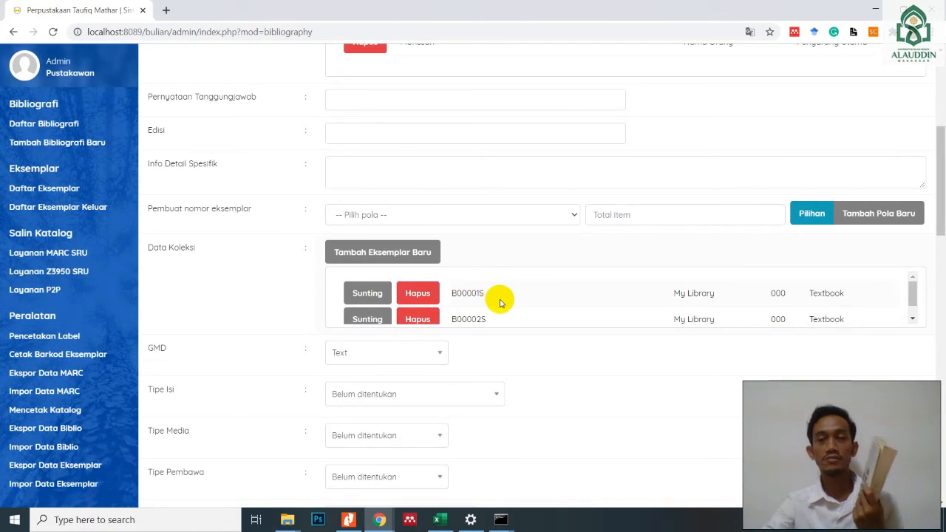
pyautogui.scroll(-1, 495, 303)
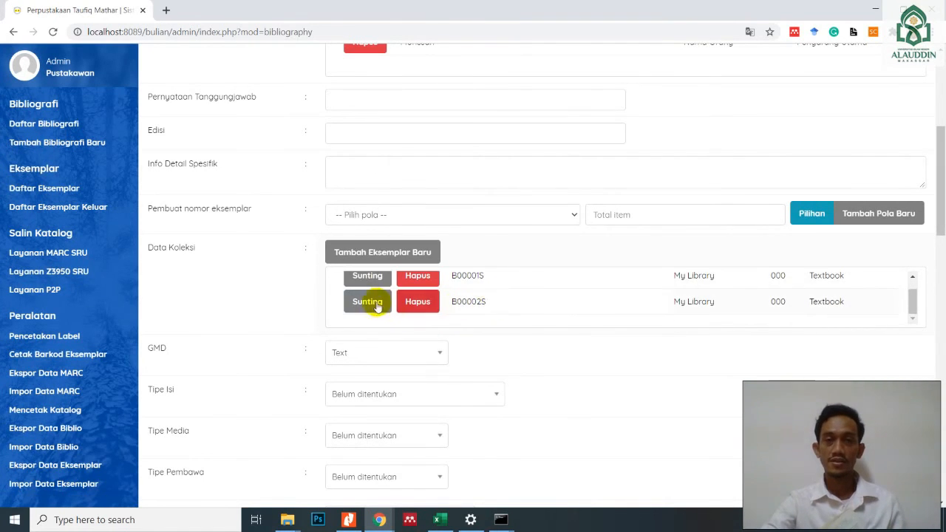
pyautogui.scroll(-2, 486, 338)
pyautogui.scroll(-2, 477, 314)
pyautogui.scroll(8, 473, 306)
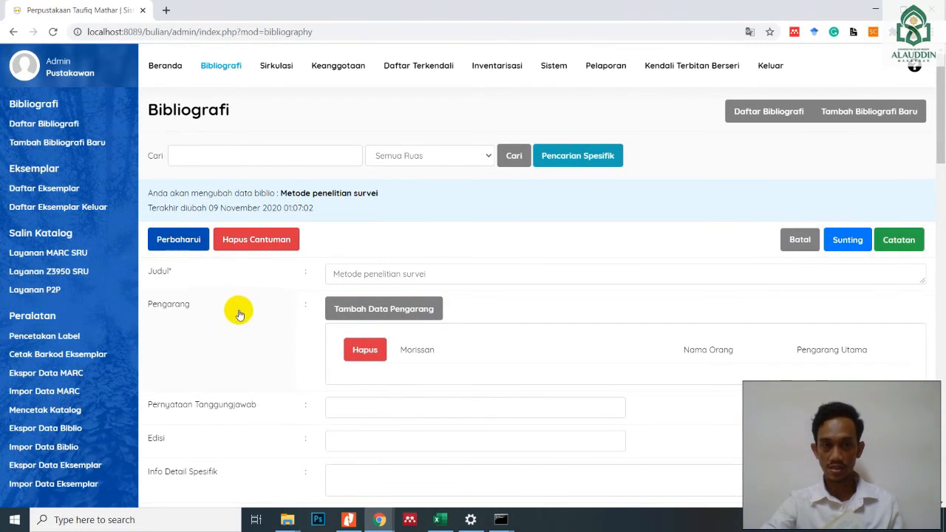
pyautogui.scroll(-10, 237, 338)
pyautogui.scroll(-15, 240, 349)
pyautogui.click(181, 436)
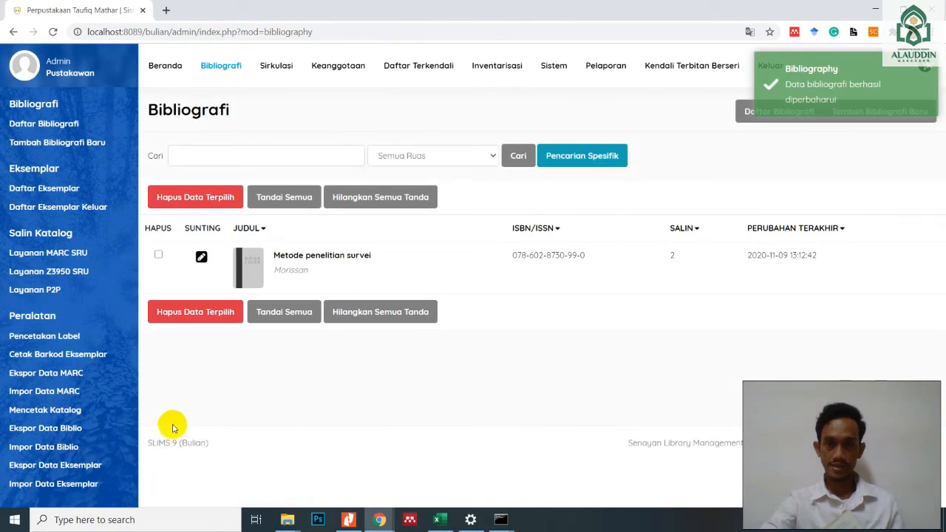
pyautogui.doubleClick(672, 256)
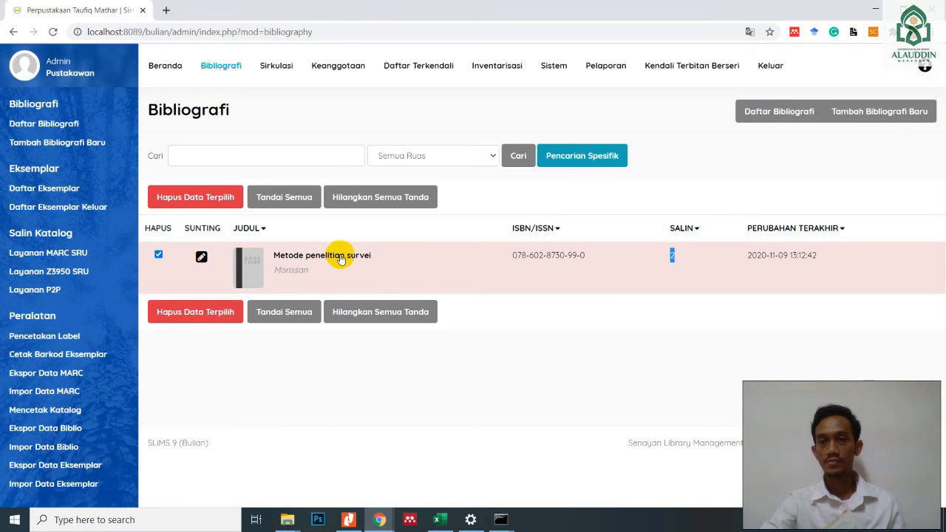
pyautogui.click(678, 254)
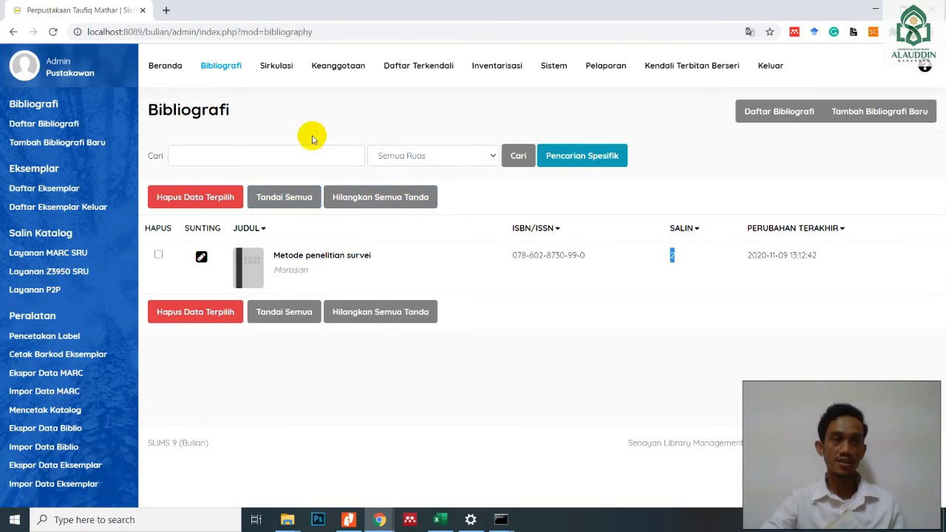
# - Open the public catalogue at localhost:8089/bulian/ in a new browser tab, look over its home page and reload it
pyautogui.click(166, 11)
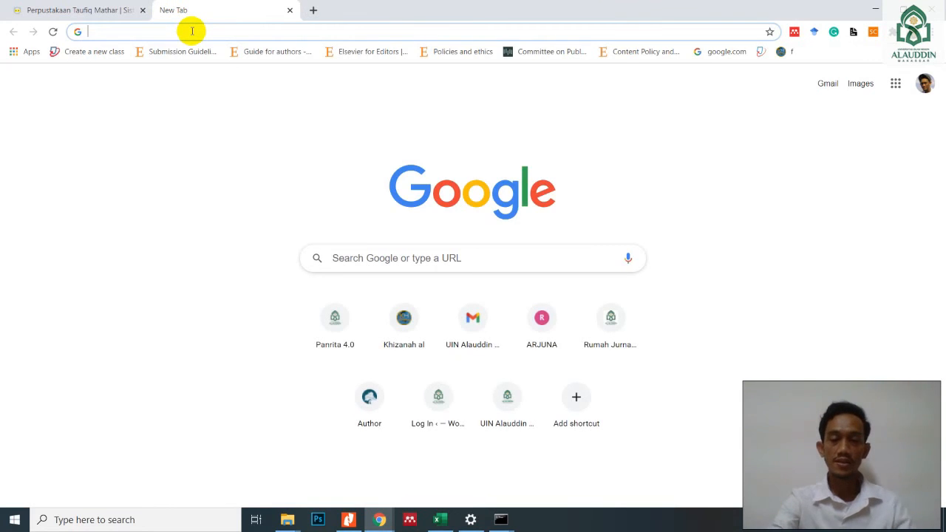
pyautogui.write('loc')
pyautogui.write('/')
pyautogui.press('Return')
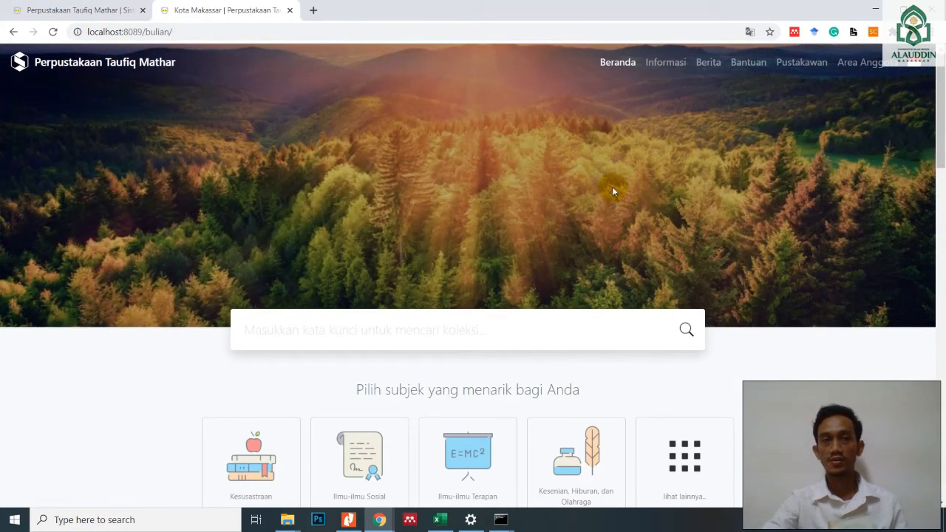
pyautogui.scroll(-2, 578, 187)
pyautogui.scroll(1, 578, 187)
pyautogui.scroll(-4, 574, 184)
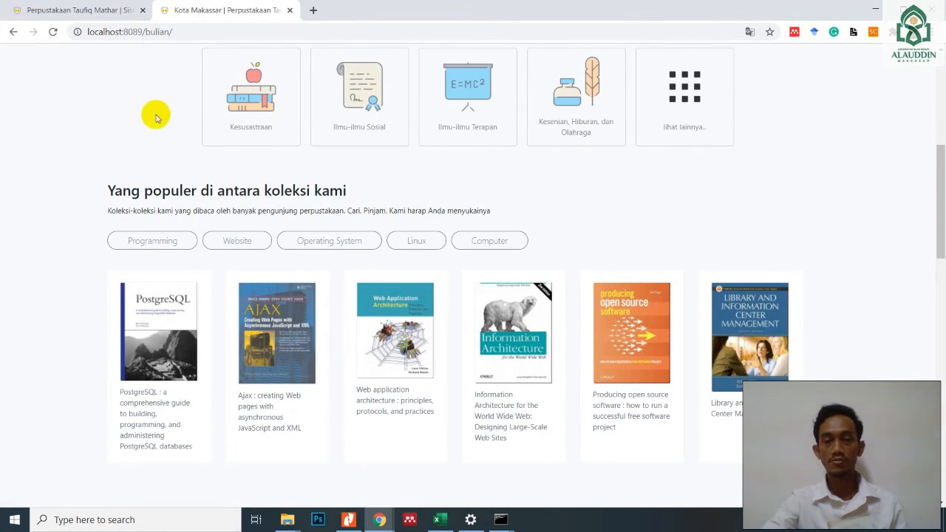
pyautogui.click(51, 32)
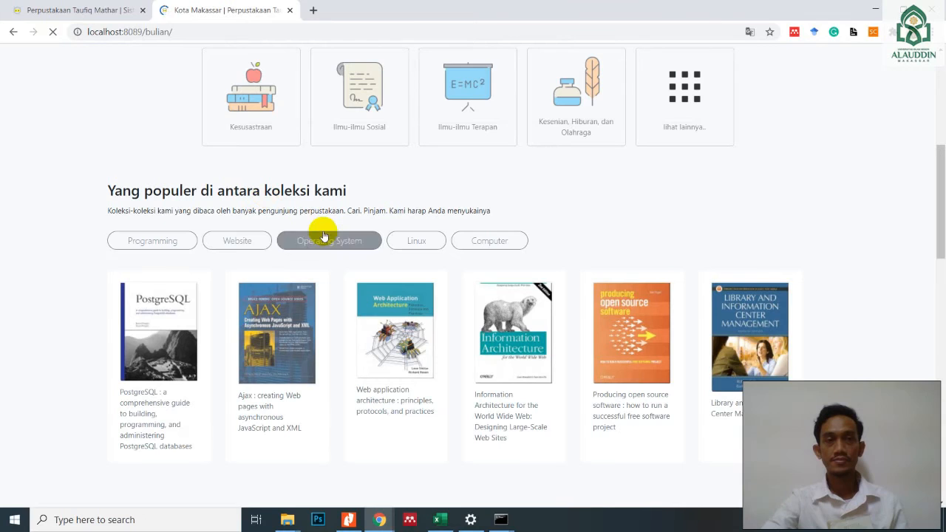
pyautogui.scroll(3, 541, 301)
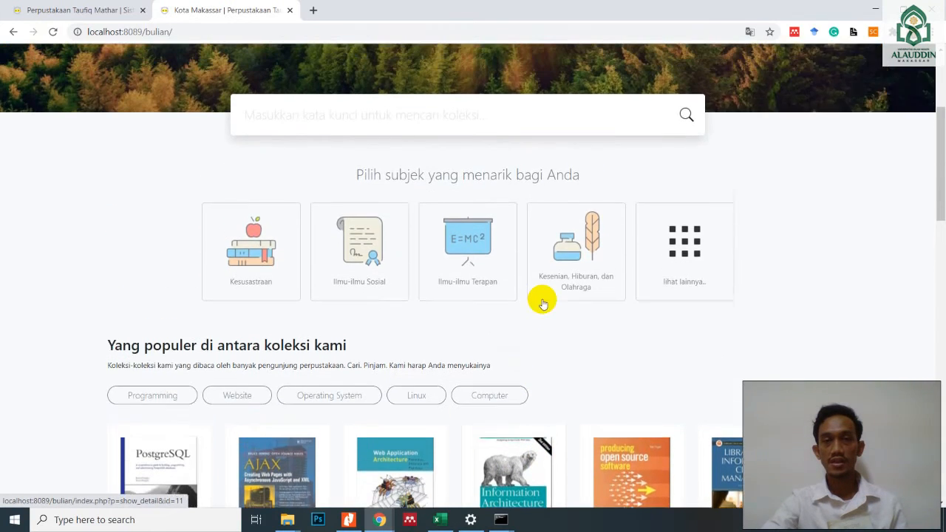
# - Search the public catalogue for "metode penelitian survei" and open the matching title's detail page
pyautogui.click(413, 206)
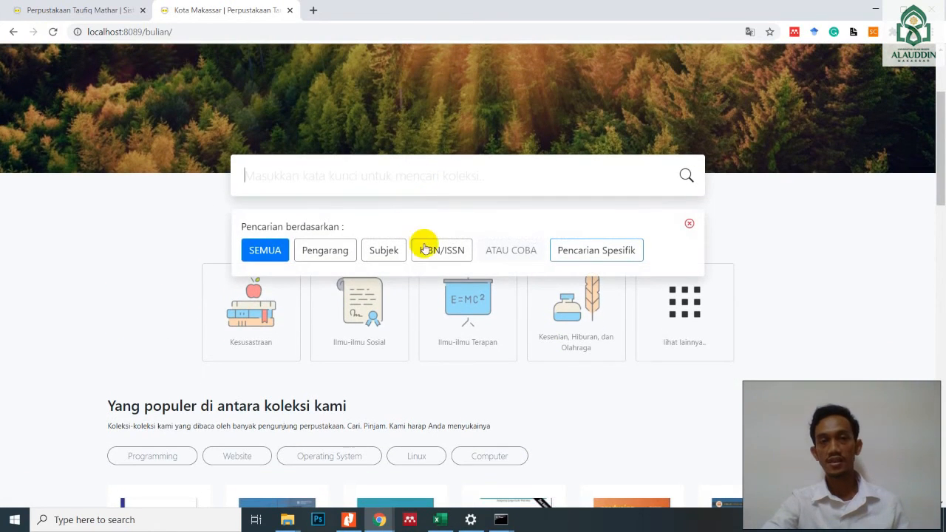
pyautogui.scroll(2, 525, 293)
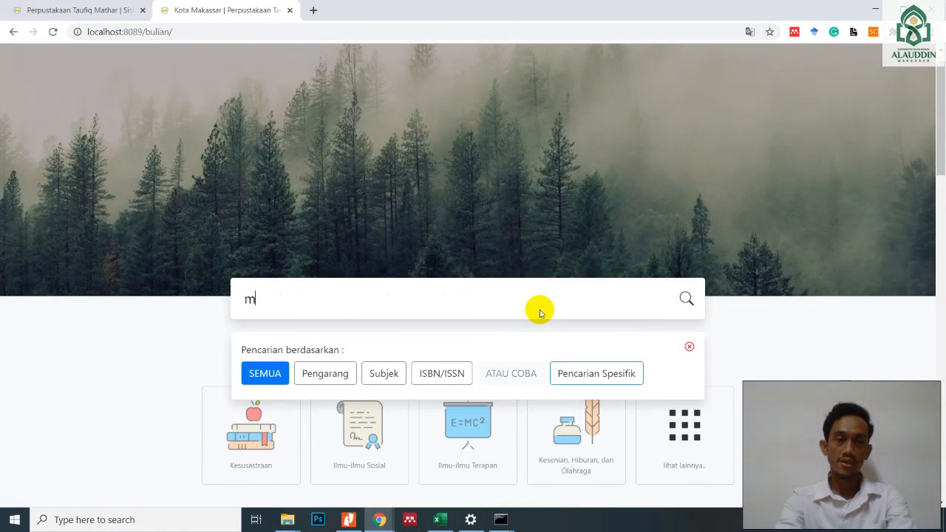
pyautogui.write('metode pen')
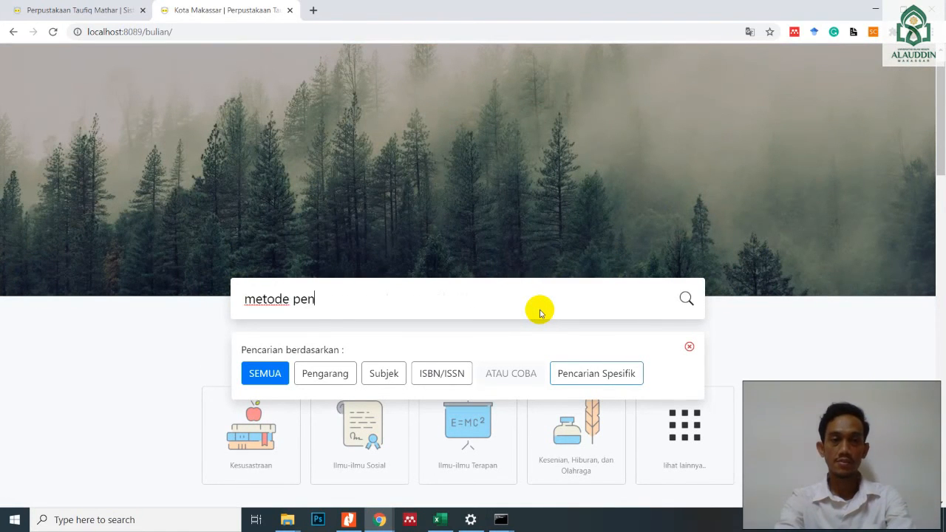
pyautogui.write('elitian surv')
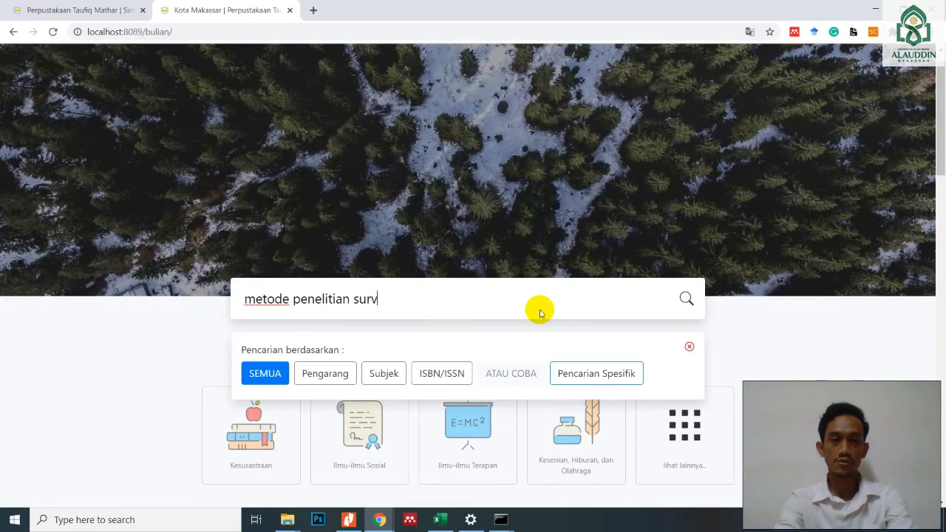
pyautogui.press('Return')
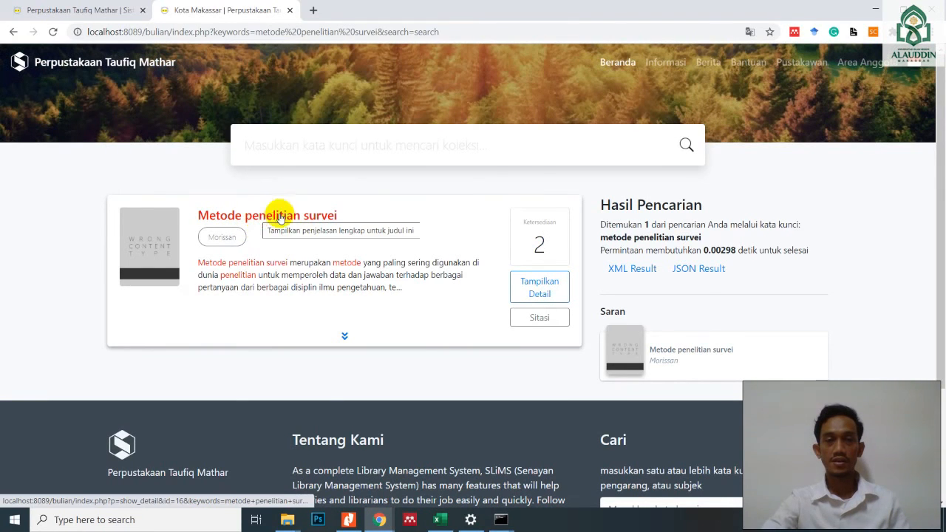
pyautogui.moveTo(551, 248)
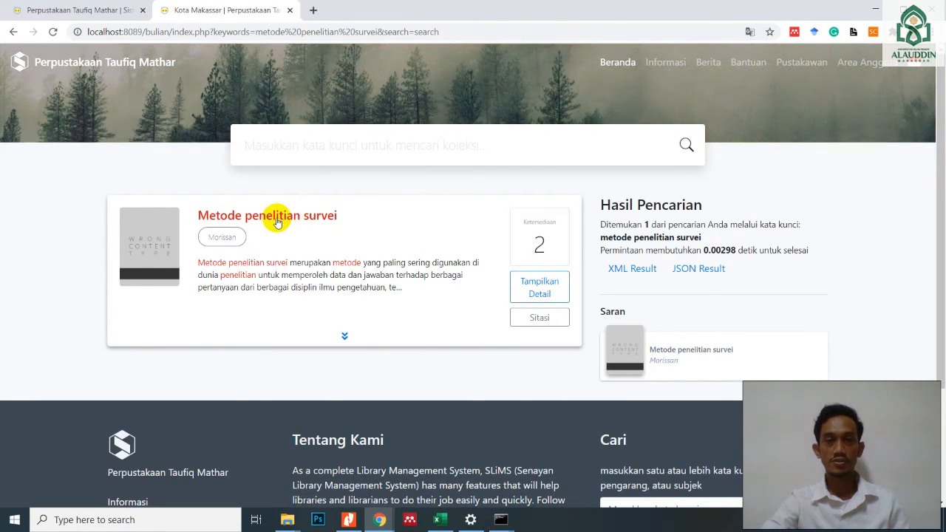
pyautogui.click(277, 222)
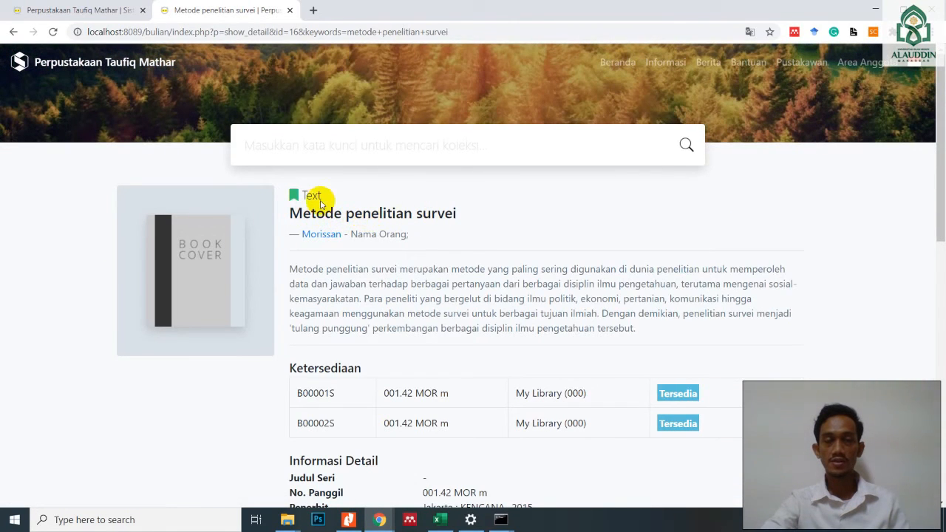
# - Examine the book's material type, abstract, copy availability and detailed information on its catalogue page
pyautogui.moveTo(318, 195); pyautogui.dragTo(304, 195)
pyautogui.click(312, 195)
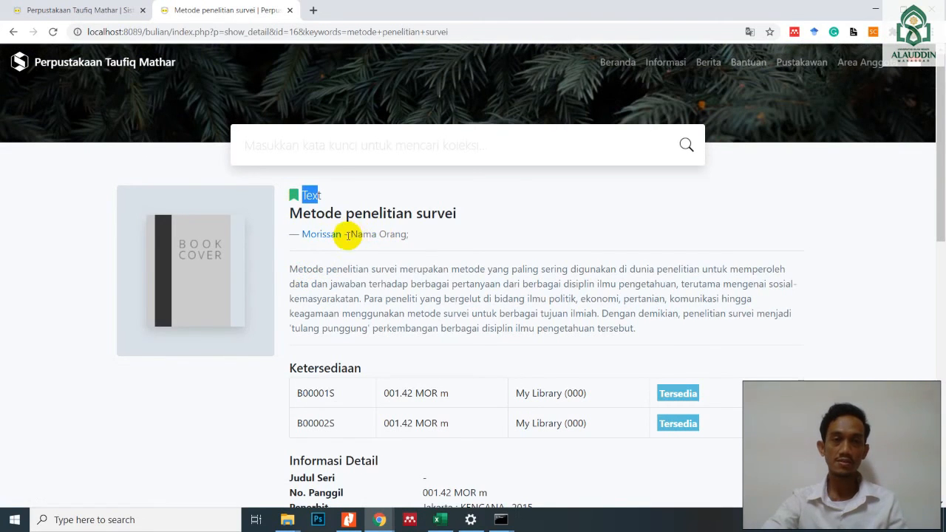
pyautogui.moveTo(290, 269); pyautogui.dragTo(661, 332)
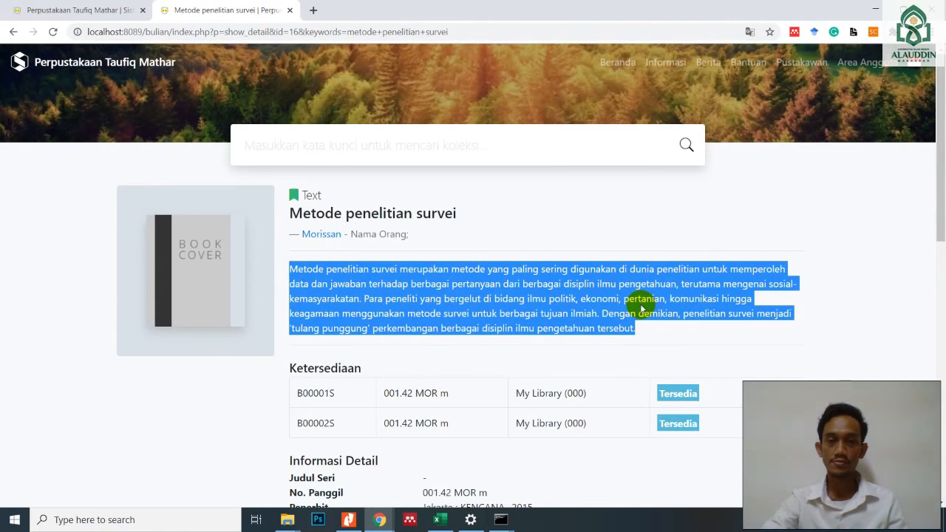
pyautogui.scroll(-1, 640, 308)
pyautogui.scroll(-1, 341, 320)
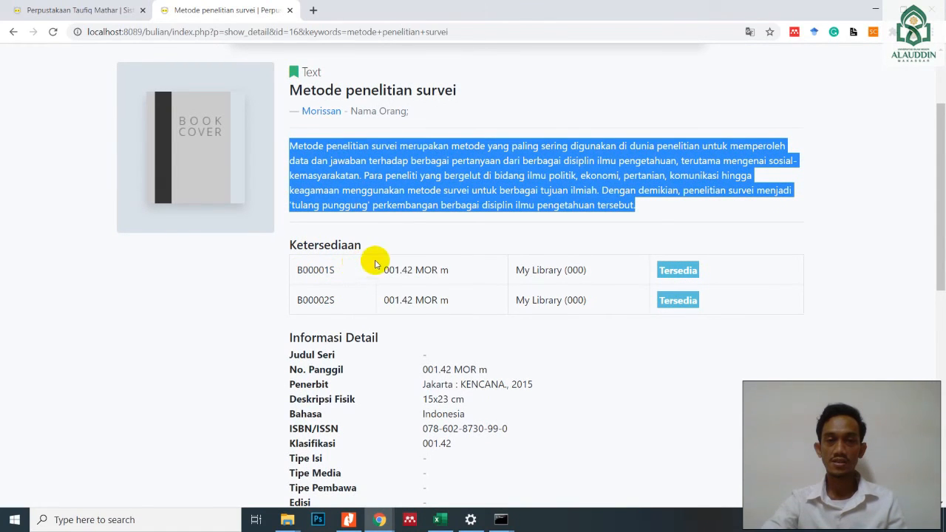
# - Examine the call number, publisher, physical description and ISBN in the book's Informasi Detail, plus its related versions and attachments sections
pyautogui.click(702, 272)
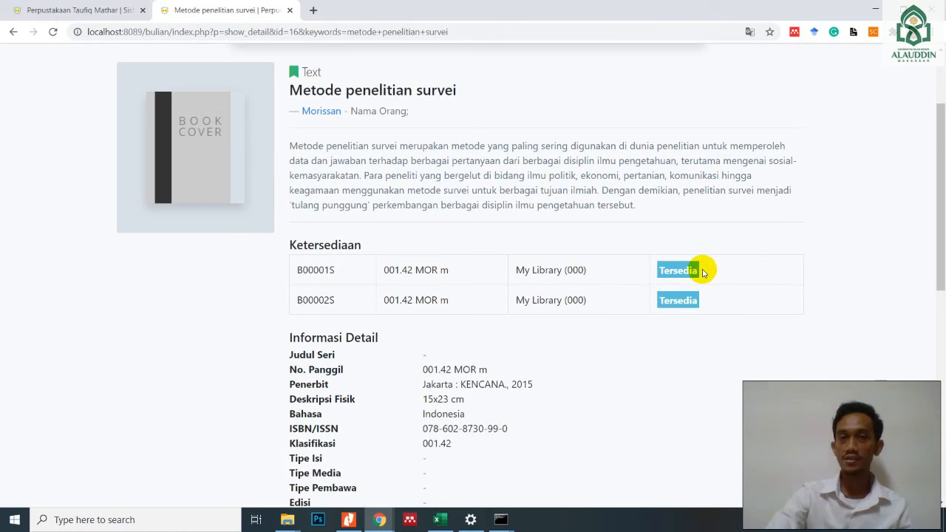
pyautogui.scroll(1, 496, 320)
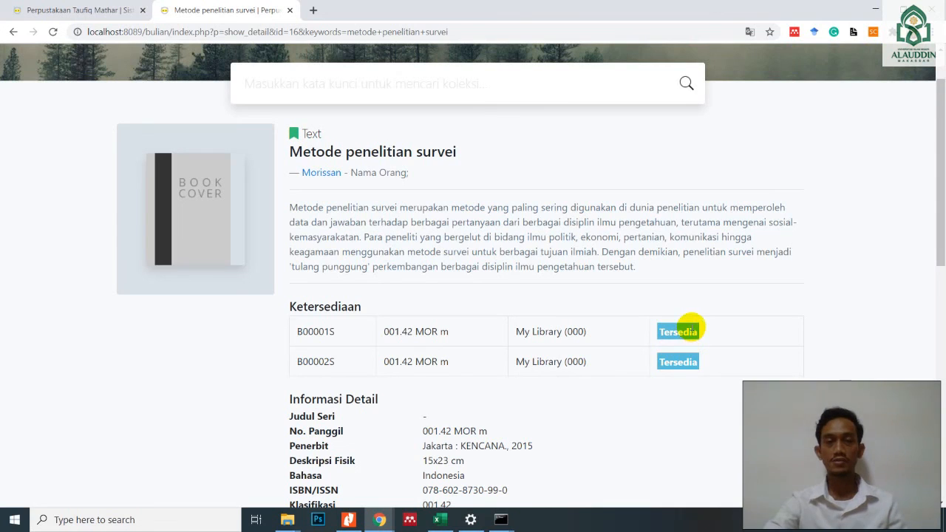
pyautogui.scroll(-2, 518, 325)
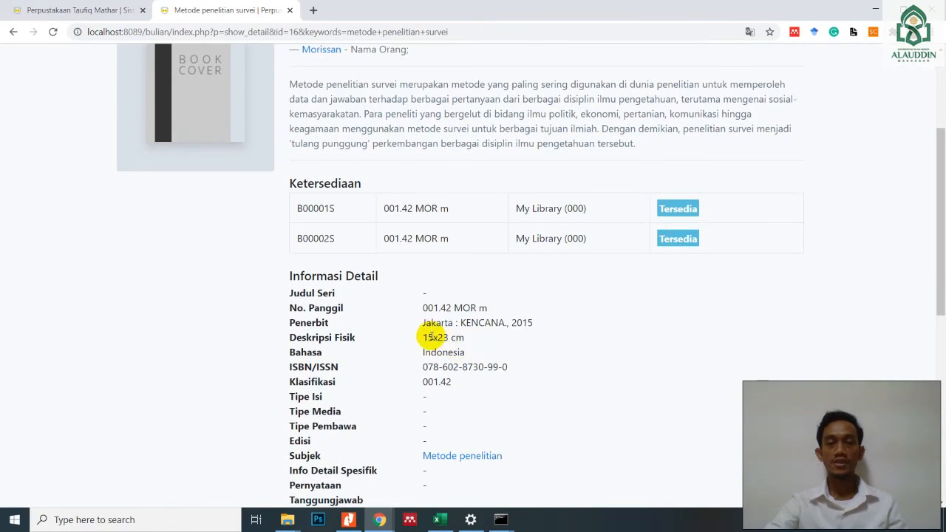
pyautogui.scroll(-1, 369, 316)
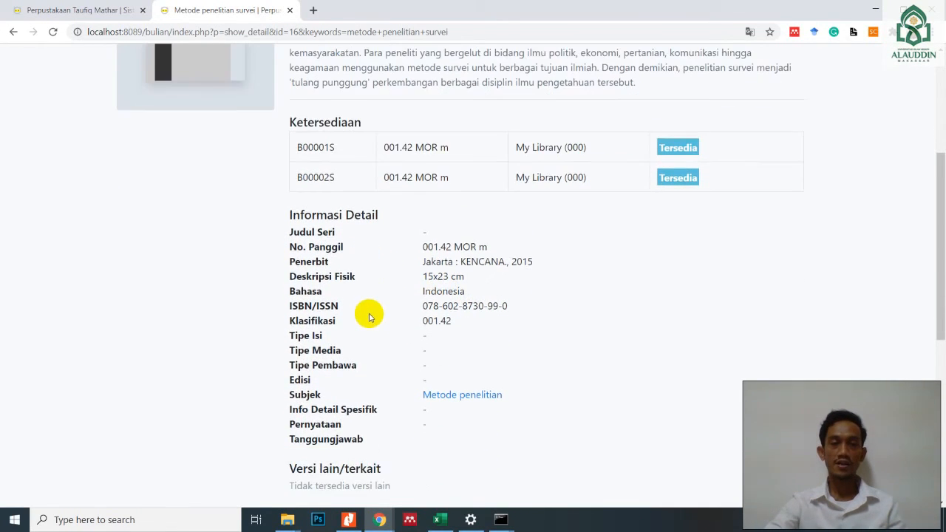
pyautogui.moveTo(423, 247); pyautogui.dragTo(487, 247)
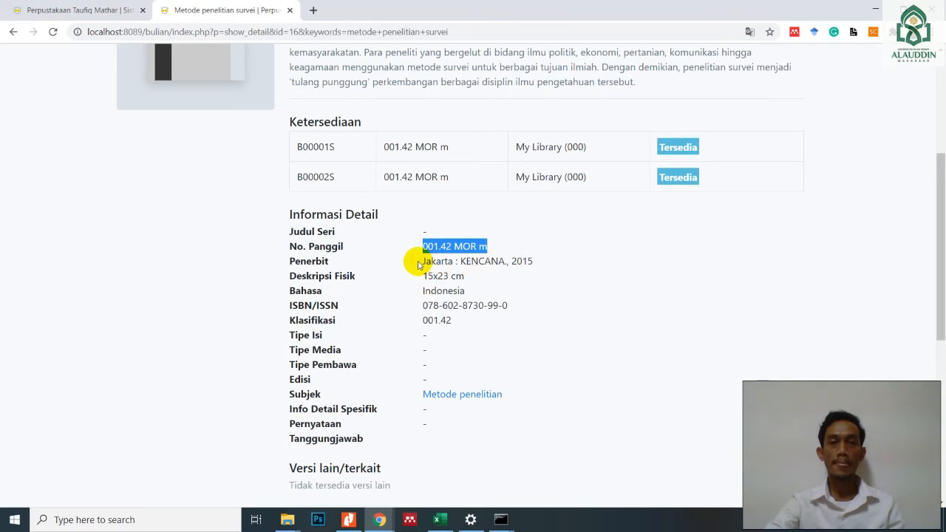
pyautogui.moveTo(423, 261); pyautogui.dragTo(523, 261)
pyautogui.moveTo(422, 276); pyautogui.dragTo(475, 277)
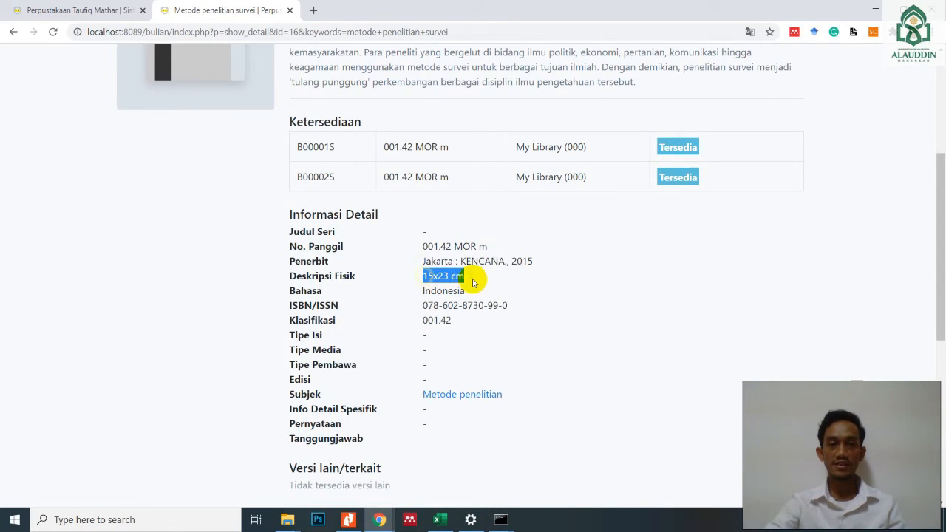
pyautogui.moveTo(433, 305); pyautogui.dragTo(488, 305)
pyautogui.scroll(-3, 469, 359)
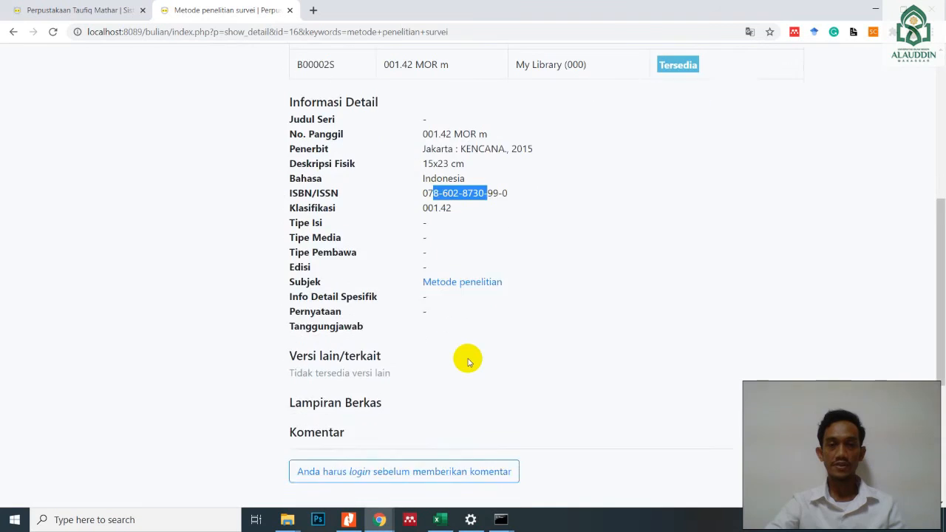
pyautogui.scroll(6, 466, 368)
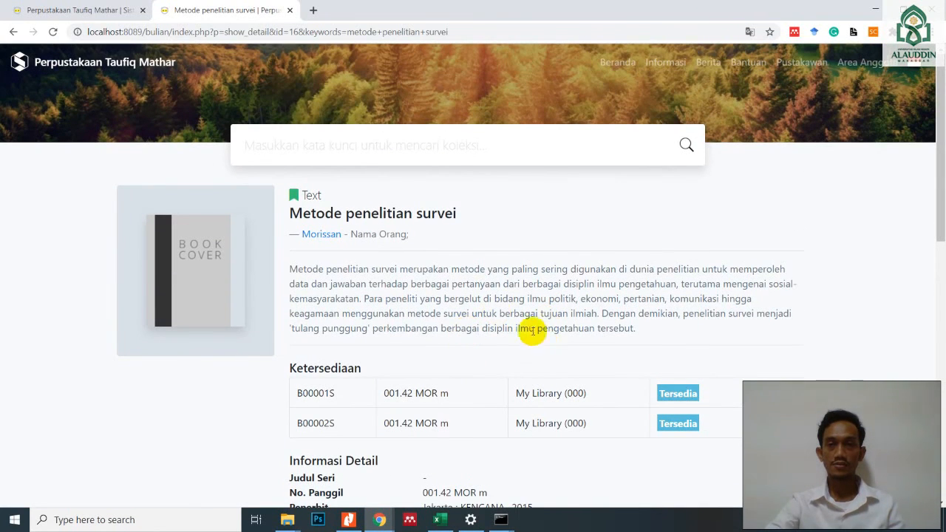
# - Return to the admin browser tab and look through the bibliography list, the copy list and the checked-out copies list
pyautogui.click(95, 10)
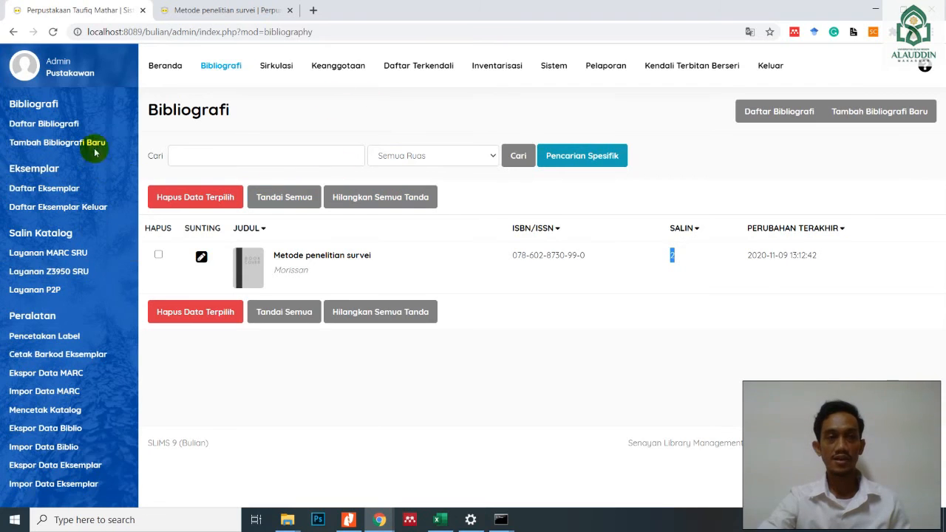
pyautogui.click(58, 127)
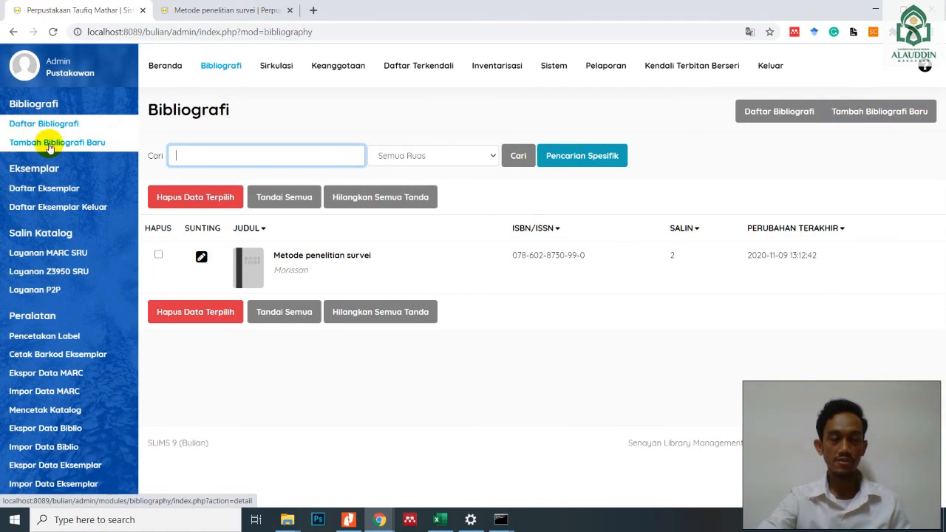
pyautogui.click(51, 195)
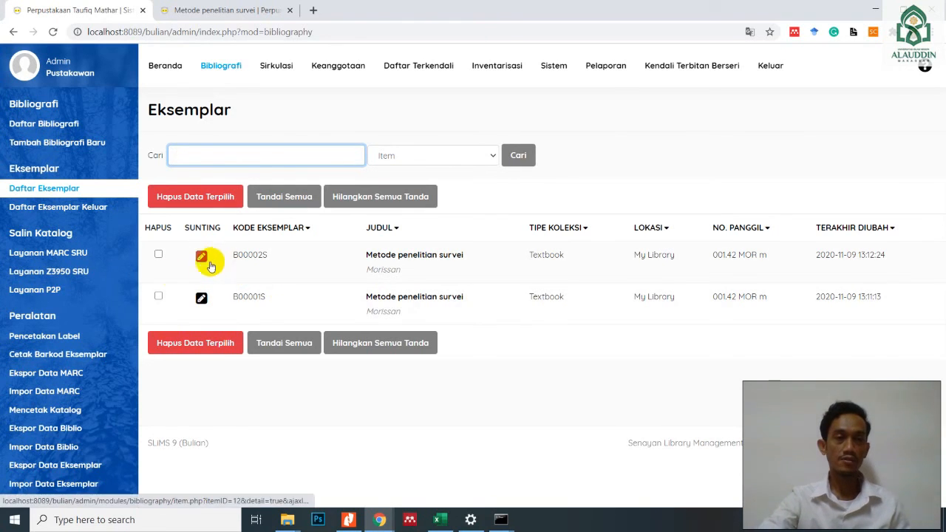
pyautogui.click(57, 211)
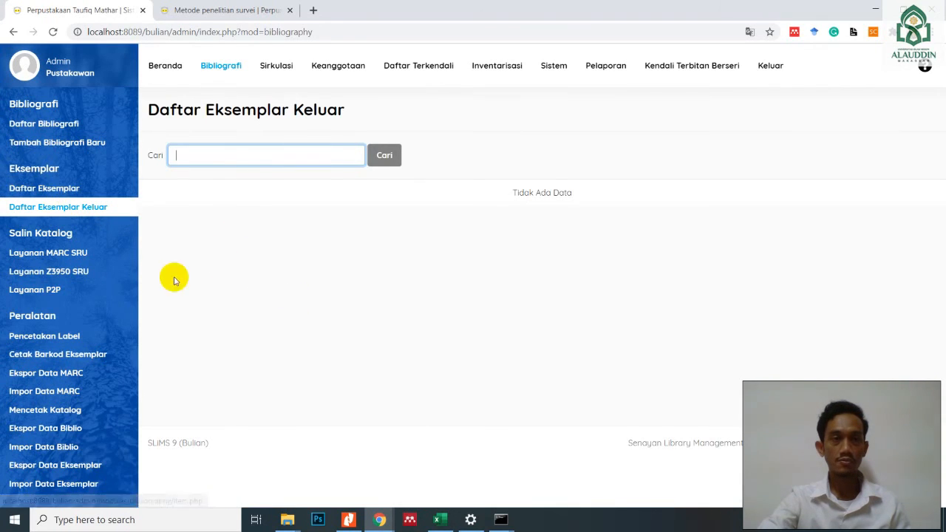
# - Add both copies of "Metode penelitian survei" to the print queue under Pencetakan Label
pyautogui.click(58, 342)
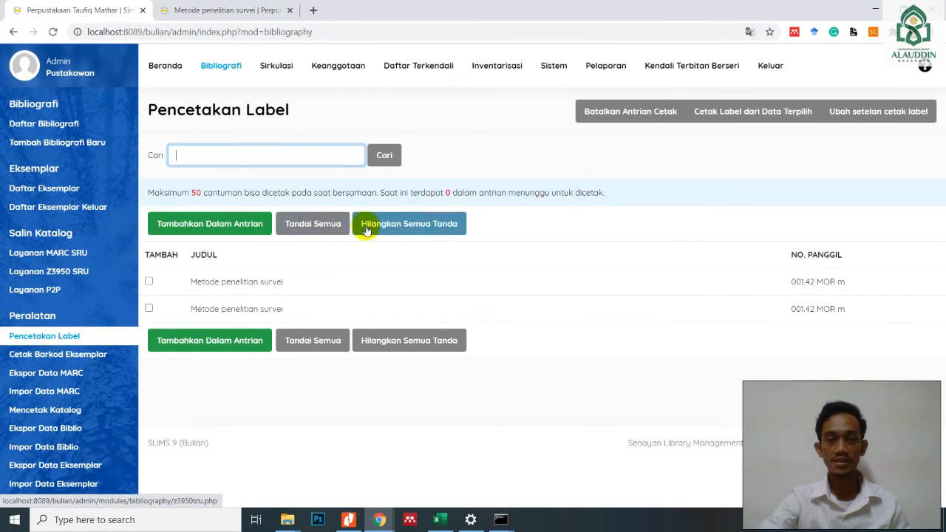
pyautogui.click(148, 282)
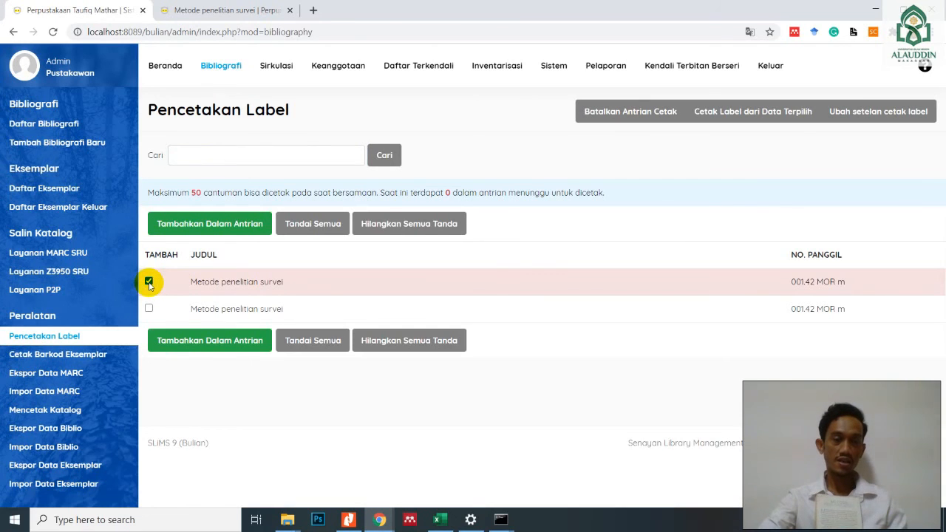
pyautogui.click(148, 308)
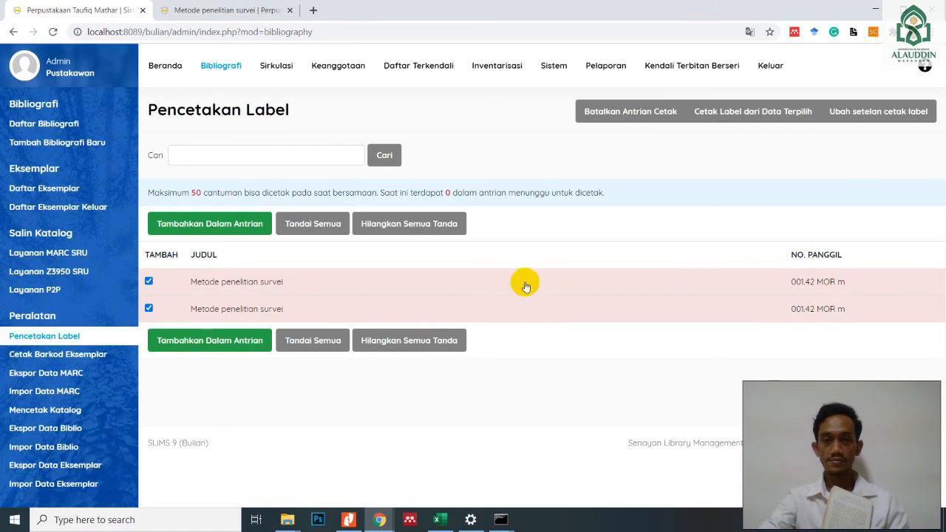
pyautogui.click(219, 231)
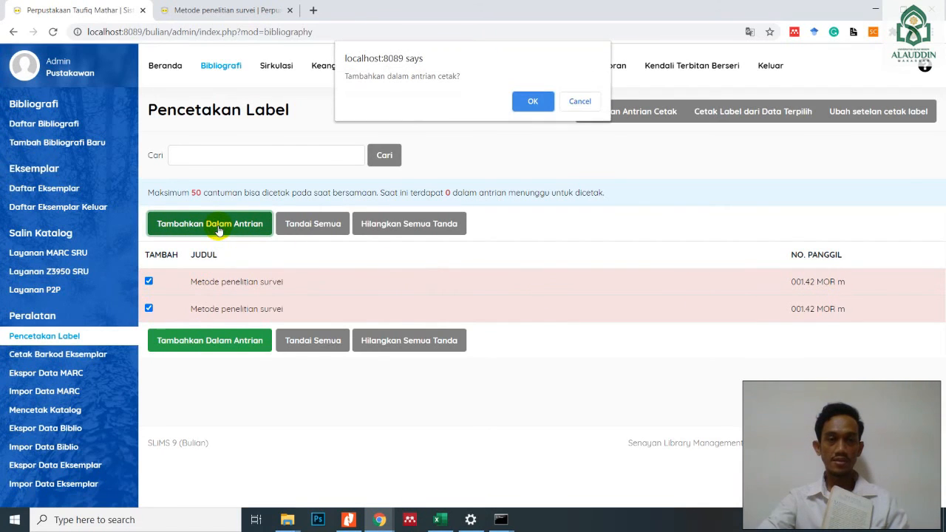
pyautogui.click(532, 101)
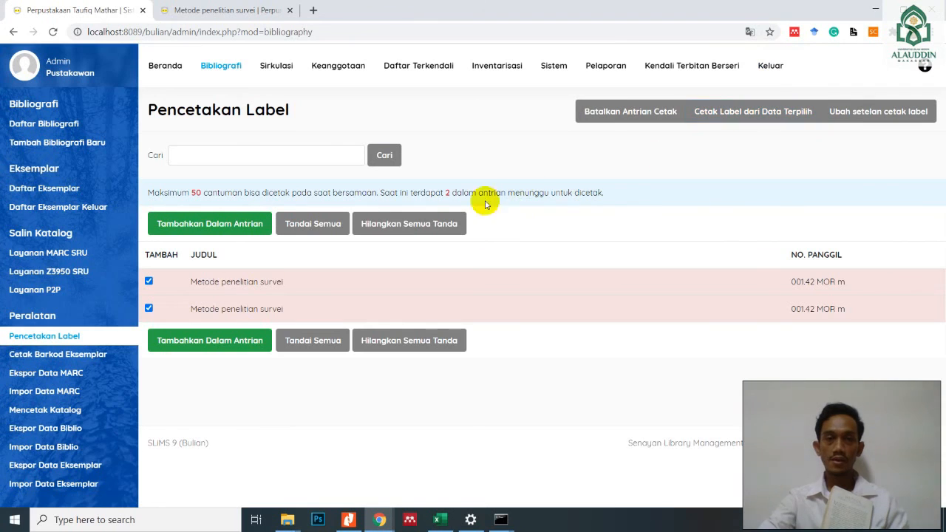
# - Generate the call number labels for the queued copies, inspect them enlarged in the print preview, and close it without saving
pyautogui.click(748, 119)
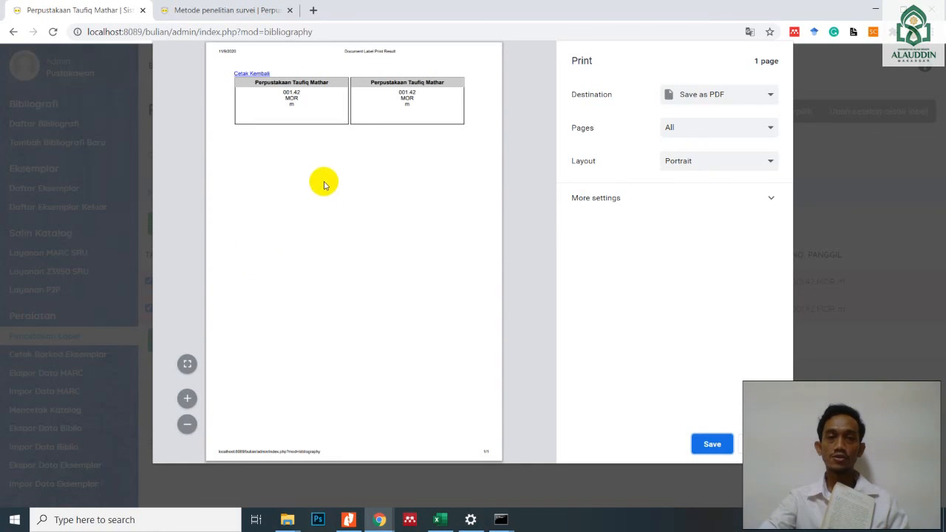
pyautogui.click(187, 399)
pyautogui.click(187, 398)
pyautogui.click(187, 399)
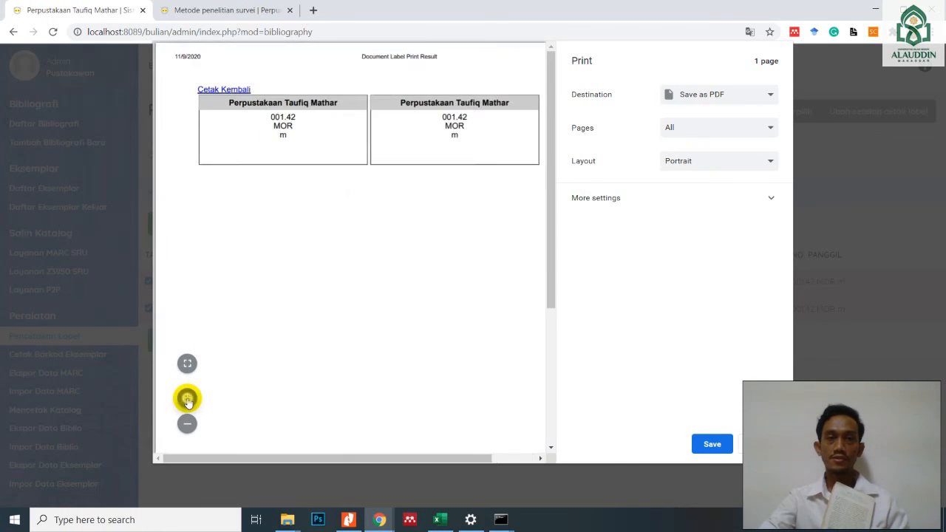
pyautogui.click(187, 399)
pyautogui.moveTo(386, 461); pyautogui.dragTo(427, 458)
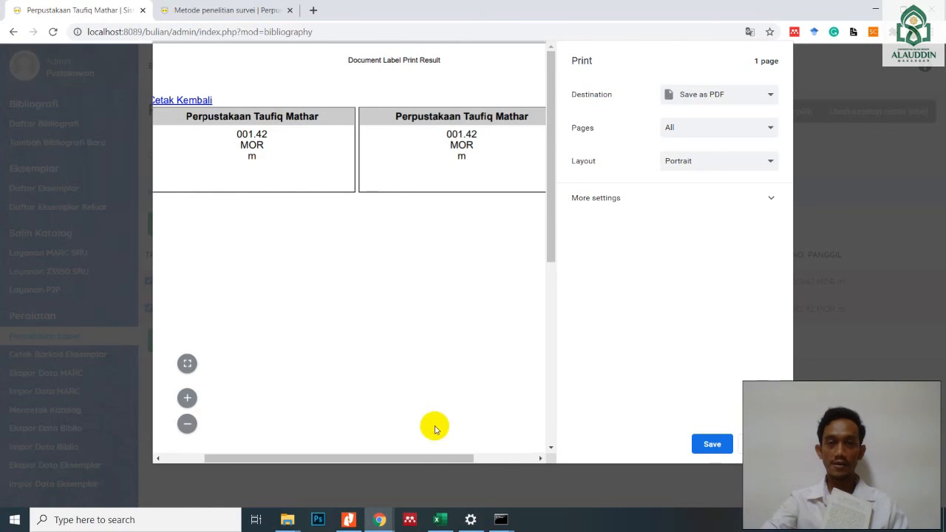
pyautogui.moveTo(441, 459)
pyautogui.mouseDown()
pyautogui.moveTo(419, 464)
pyautogui.moveTo(481, 458)
pyautogui.moveTo(430, 461)
pyautogui.moveTo(459, 452)
pyautogui.mouseUp()
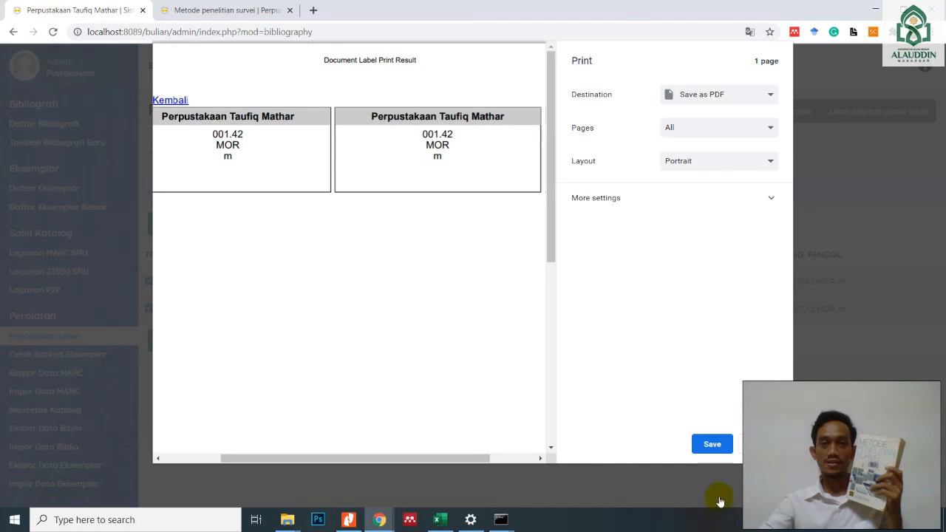
pyautogui.click(759, 444)
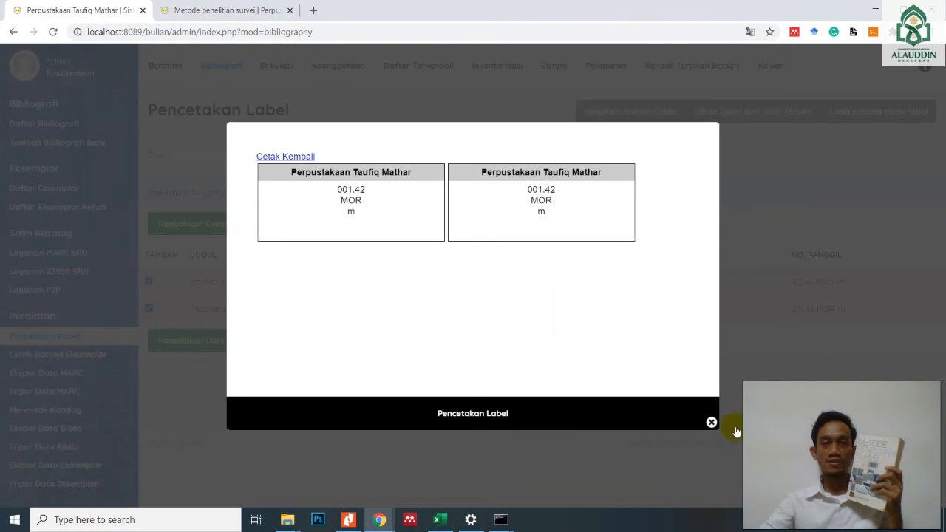
pyautogui.click(711, 424)
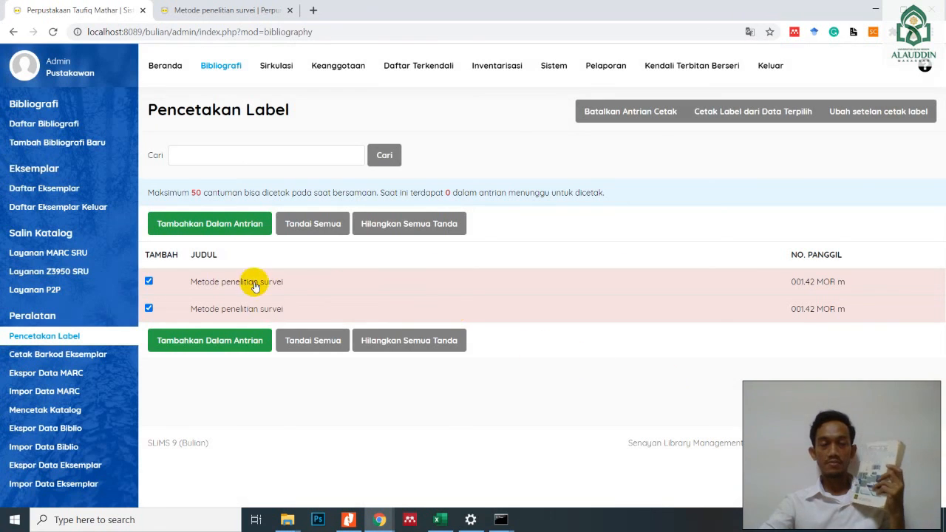
# - Add copies B00001S and B00002S to the print queue under Cetak Barkod Eksemplar
pyautogui.click(65, 339)
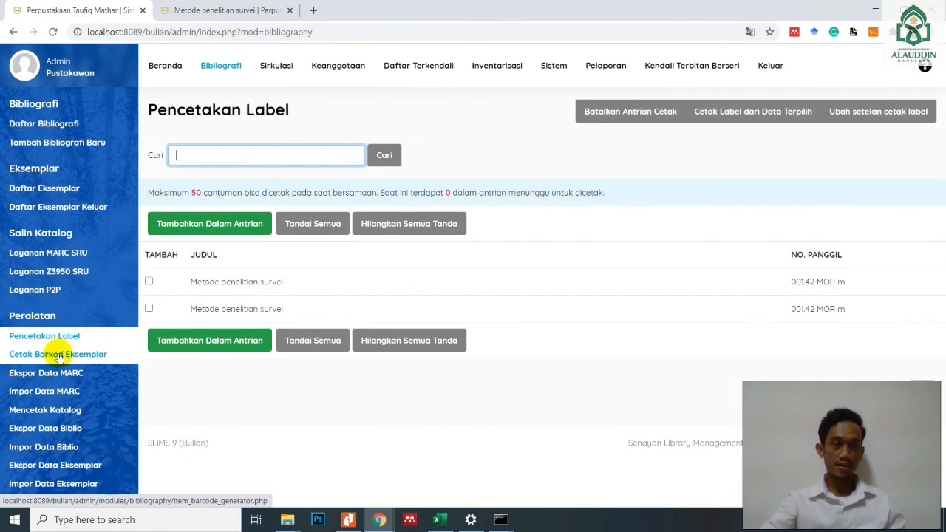
pyautogui.click(65, 356)
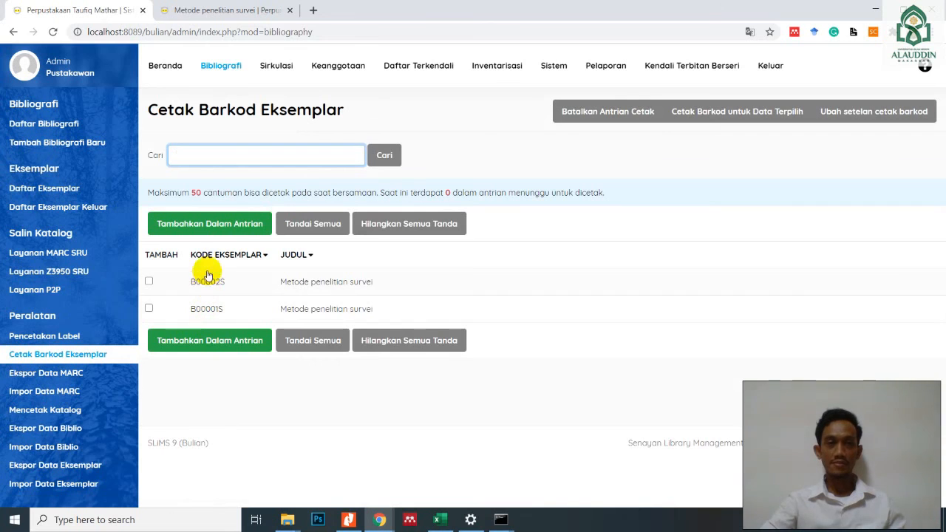
pyautogui.click(149, 282)
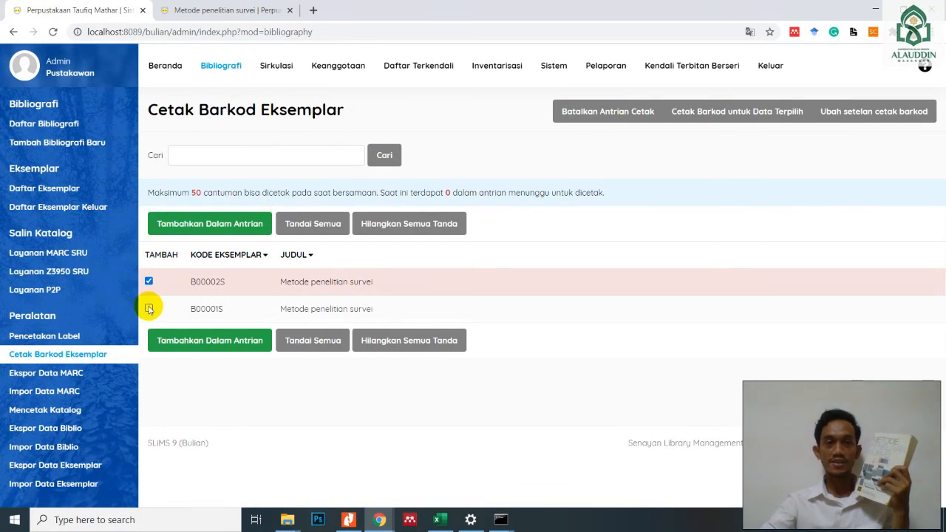
pyautogui.click(149, 308)
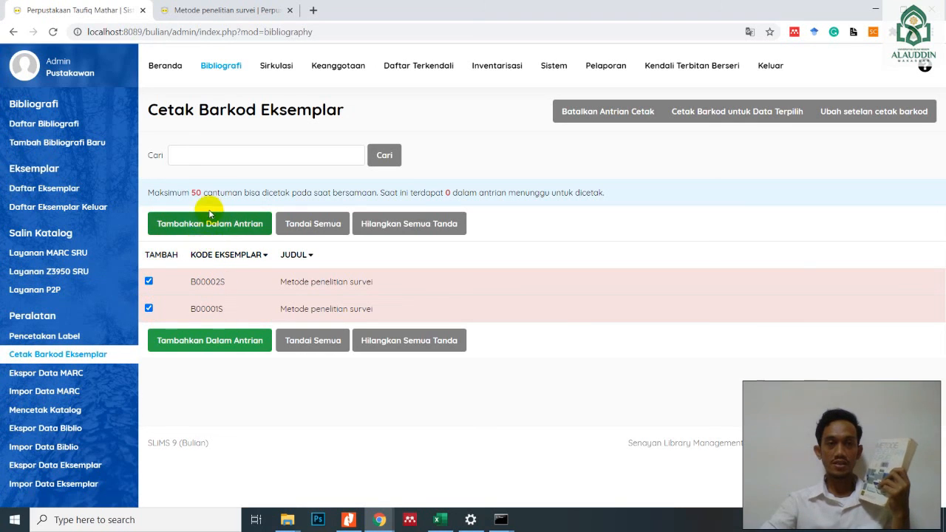
pyautogui.click(198, 226)
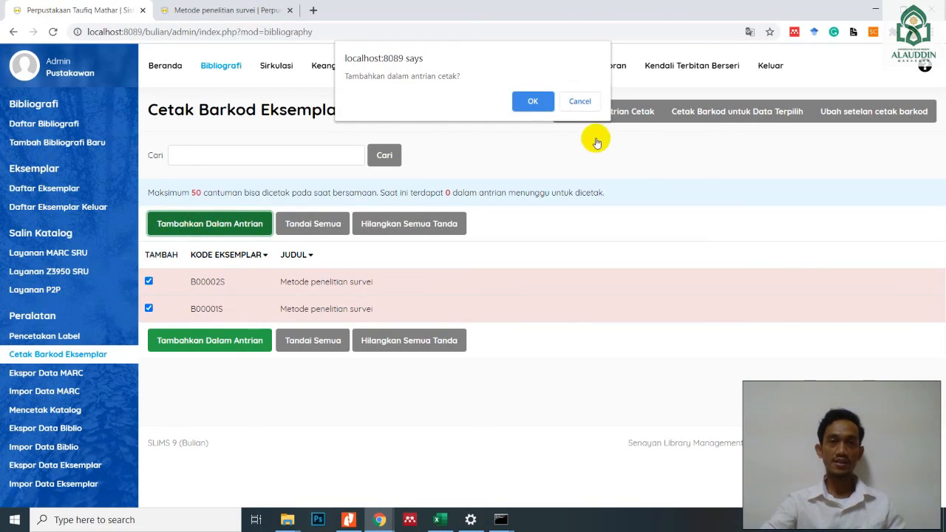
pyautogui.click(533, 101)
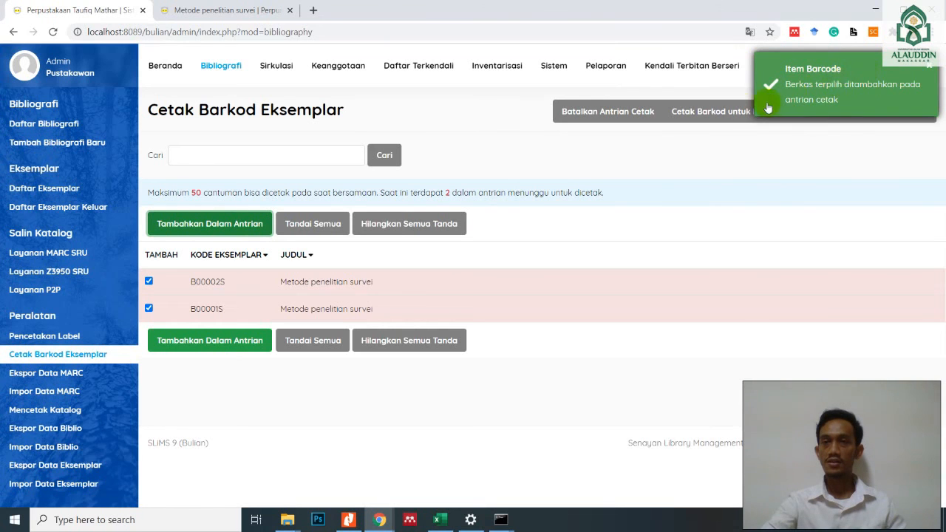
# - Generate the barcode labels for the queued copies and examine both enlarged in the print preview
pyautogui.click(713, 136)
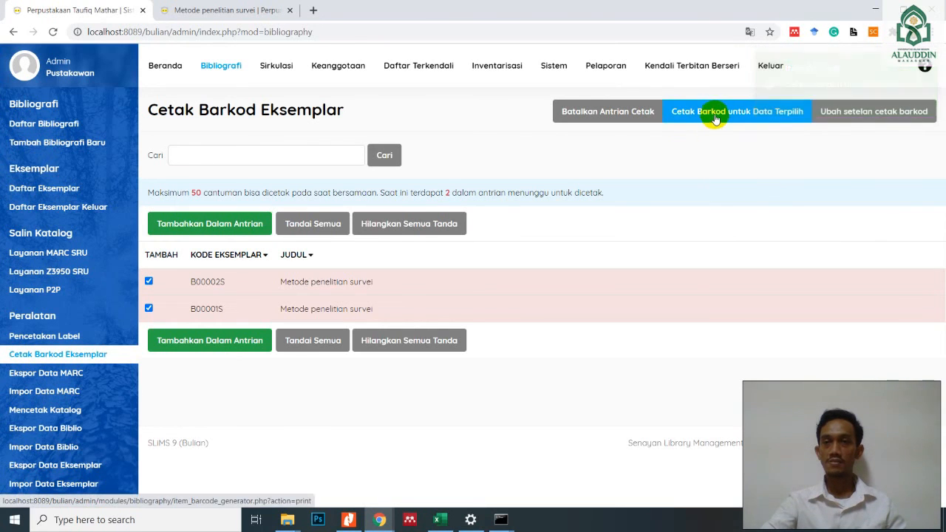
pyautogui.click(714, 112)
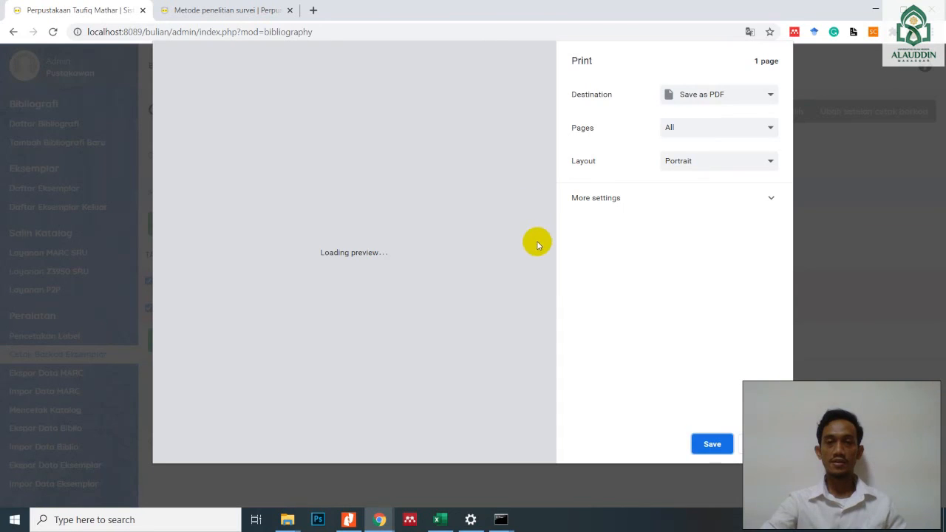
pyautogui.click(187, 399)
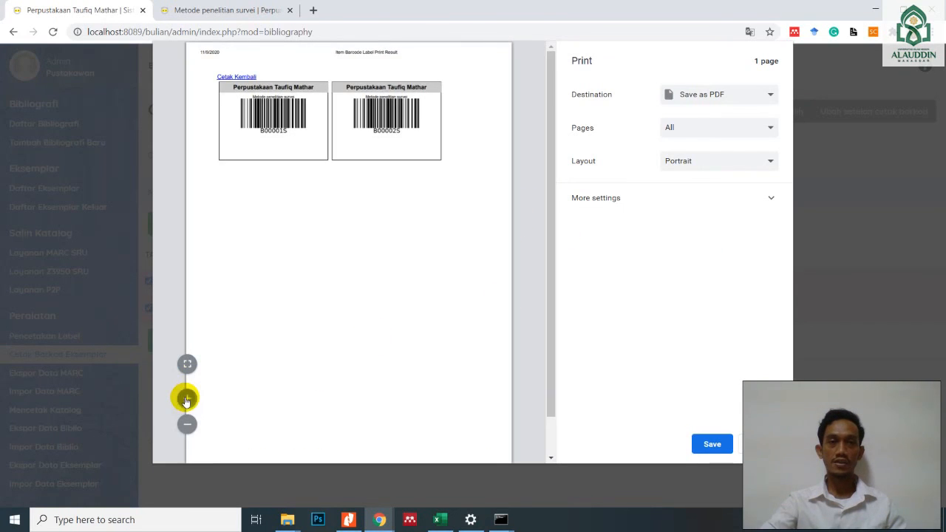
pyautogui.click(187, 398)
pyautogui.click(187, 398)
pyautogui.click(187, 399)
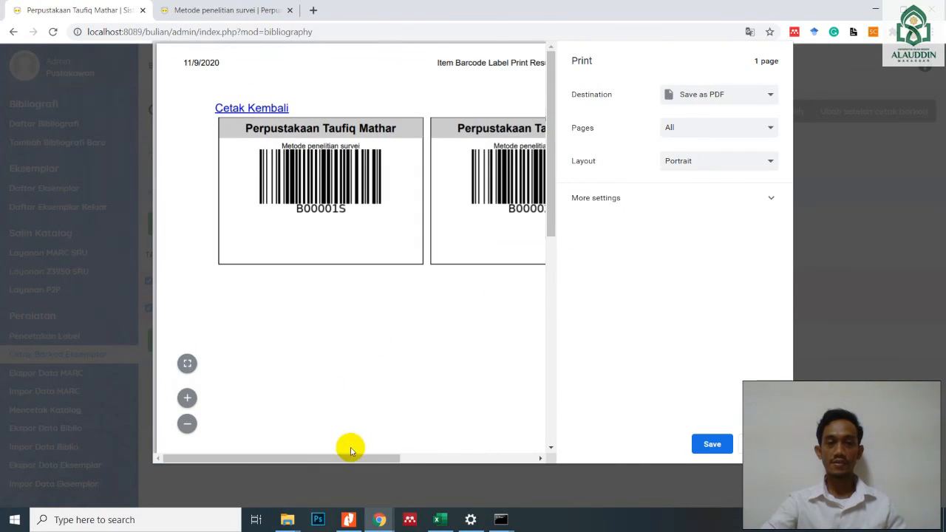
pyautogui.moveTo(342, 459); pyautogui.dragTo(353, 432)
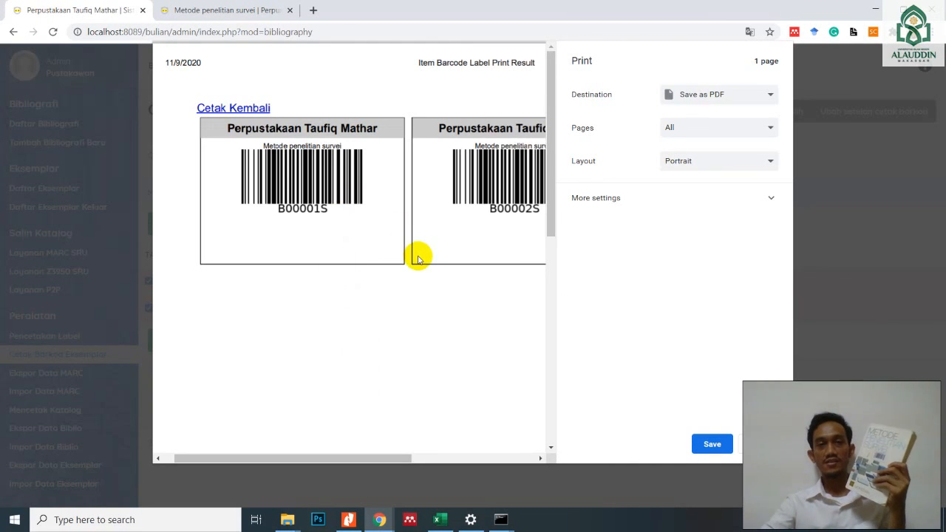
pyautogui.moveTo(389, 457); pyautogui.dragTo(428, 457)
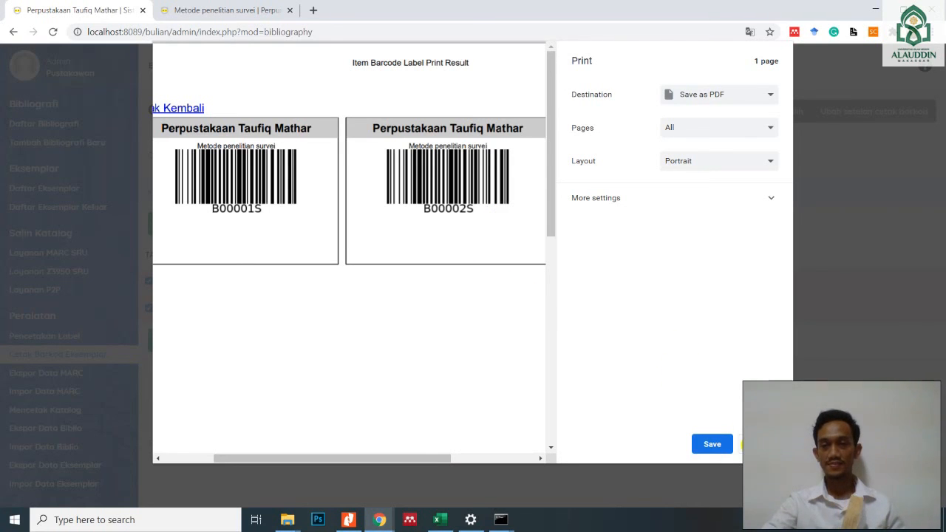
# - Dismiss the barcode print preview without saving and close the generated barcode window
pyautogui.press('Escape')
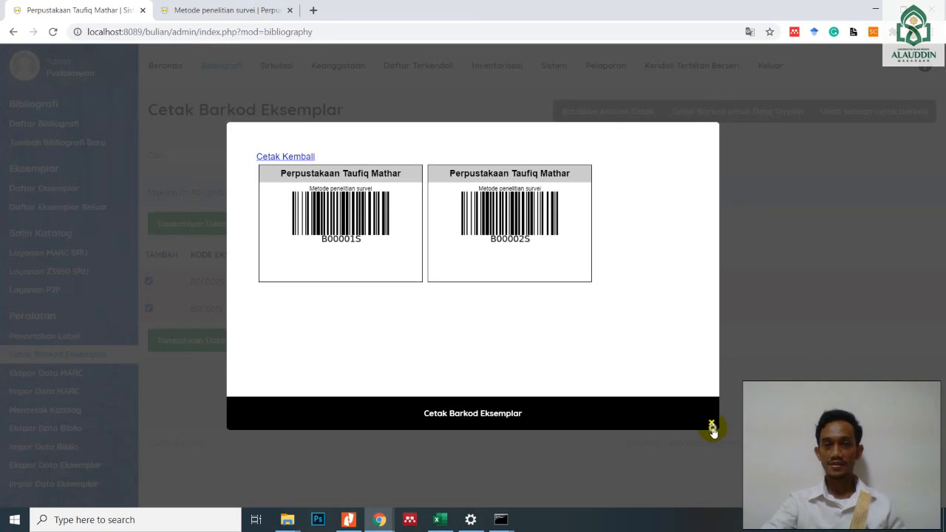
pyautogui.click(711, 428)
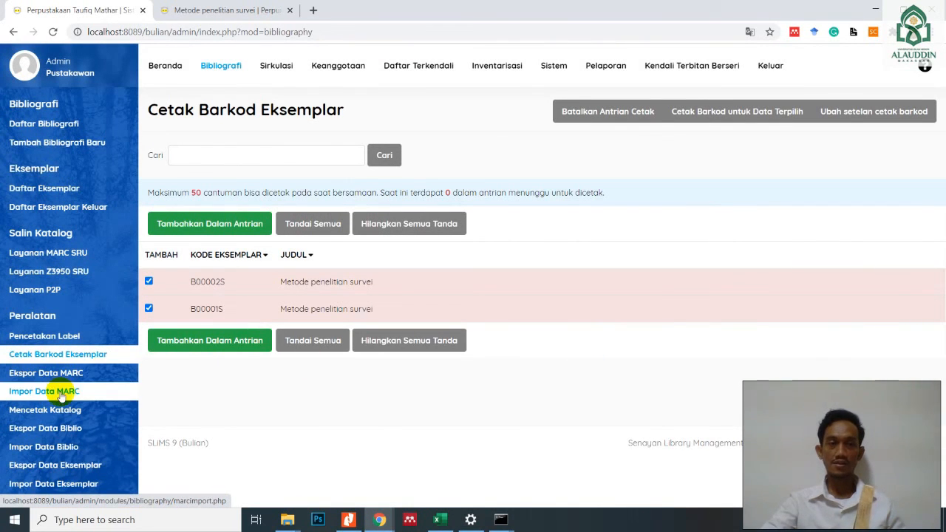
# - Examine the CSV export and import forms for bibliographic data, Ekspor Data Biblio and Impor Data Biblio
pyautogui.click(71, 432)
pyautogui.click(71, 449)
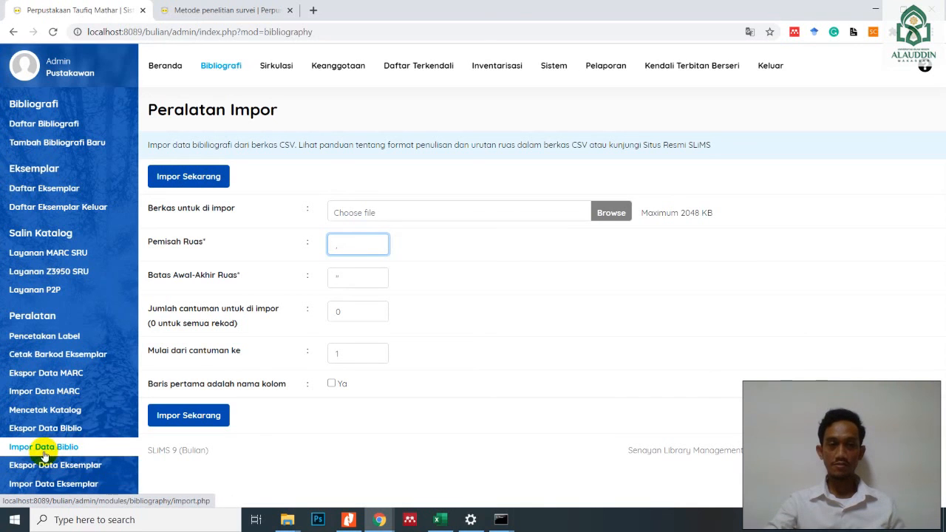
pyautogui.click(46, 428)
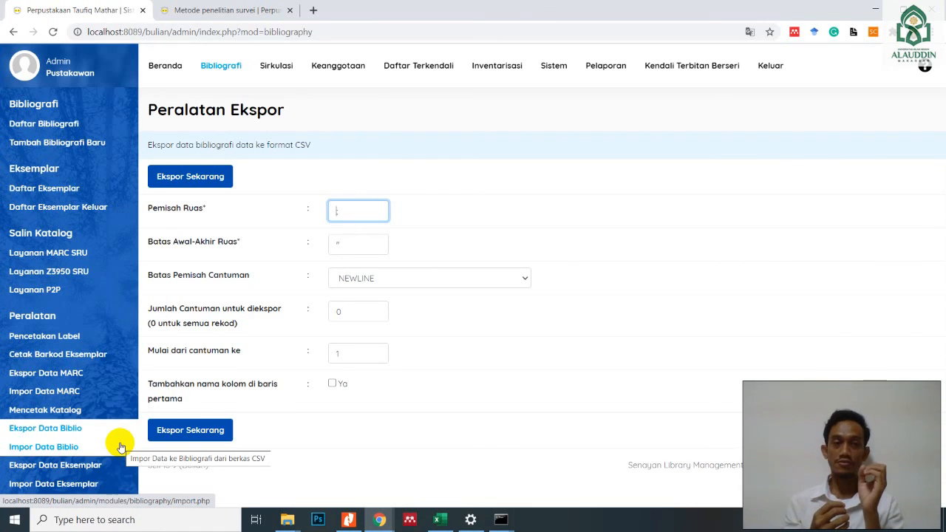
pyautogui.click(83, 428)
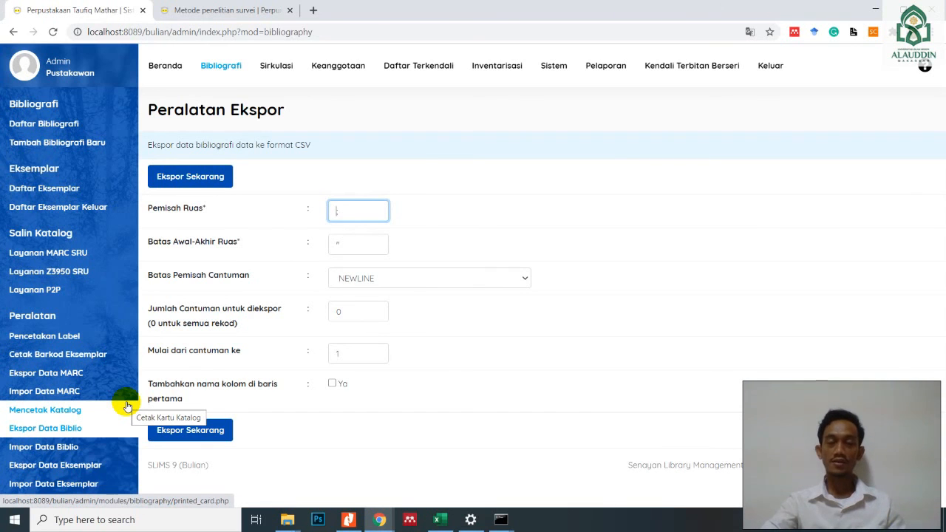
# - Examine the CSV export and import forms for item data, Ekspor Data Eksemplar and Impor Data Eksemplar
pyautogui.click(55, 467)
pyautogui.click(60, 484)
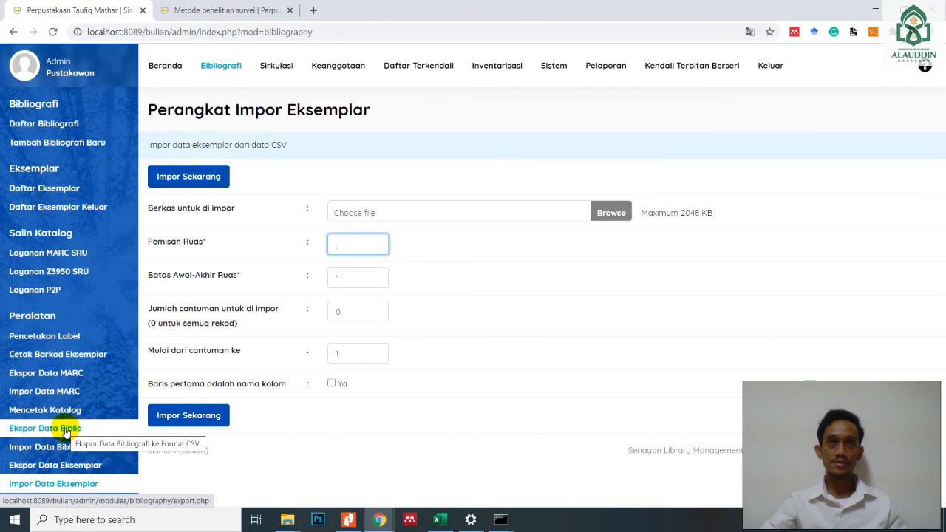
pyautogui.click(64, 467)
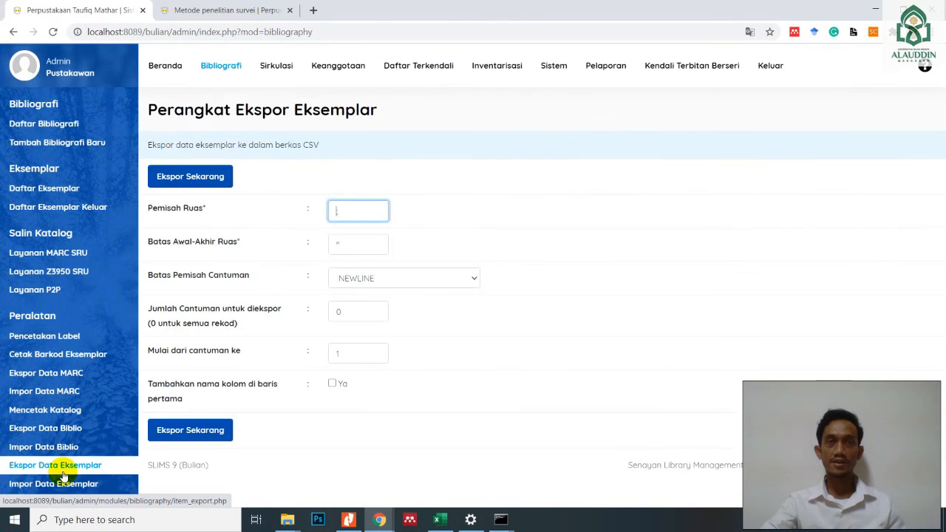